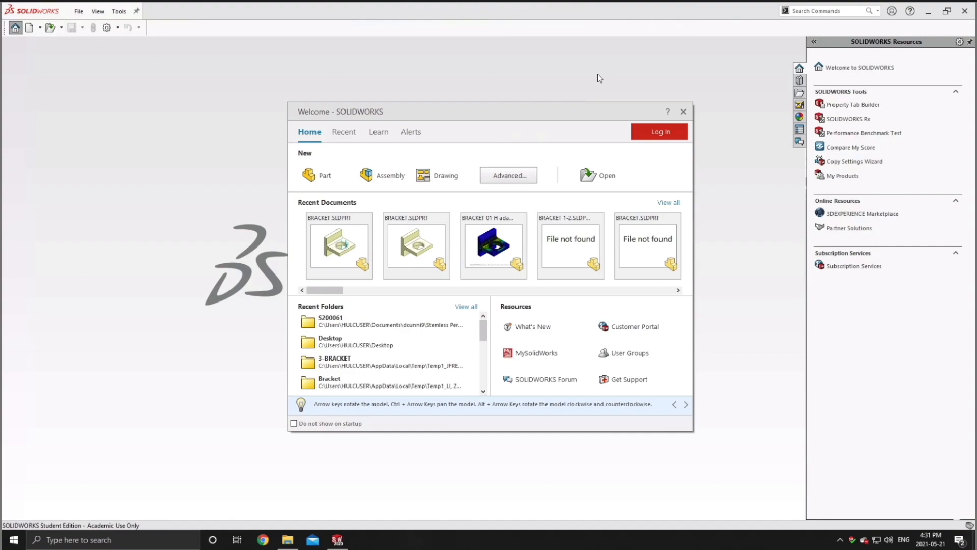
# Dismiss the welcome window and open the S200061_trab.stl mesh as an imported part
pyautogui.click(686, 112)
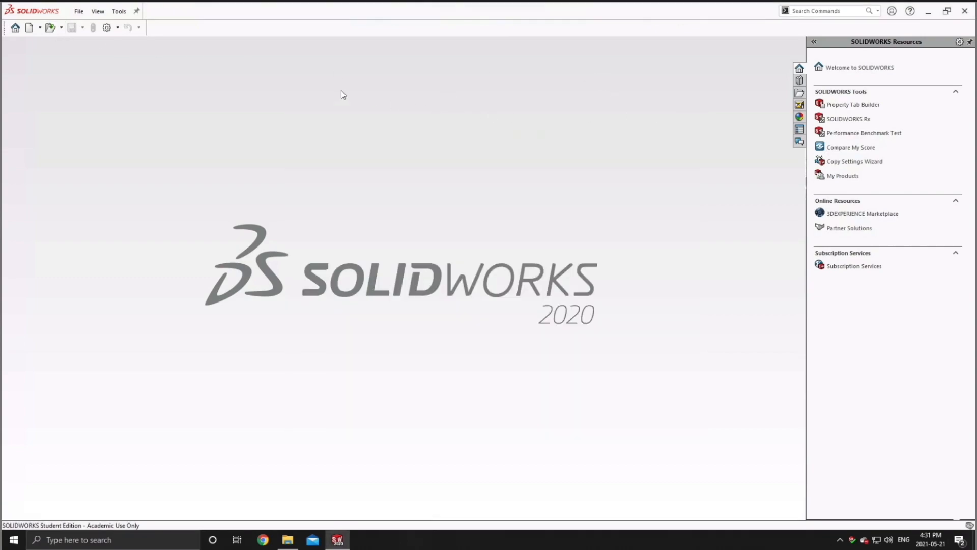
pyautogui.click(50, 28)
pyautogui.click(446, 221)
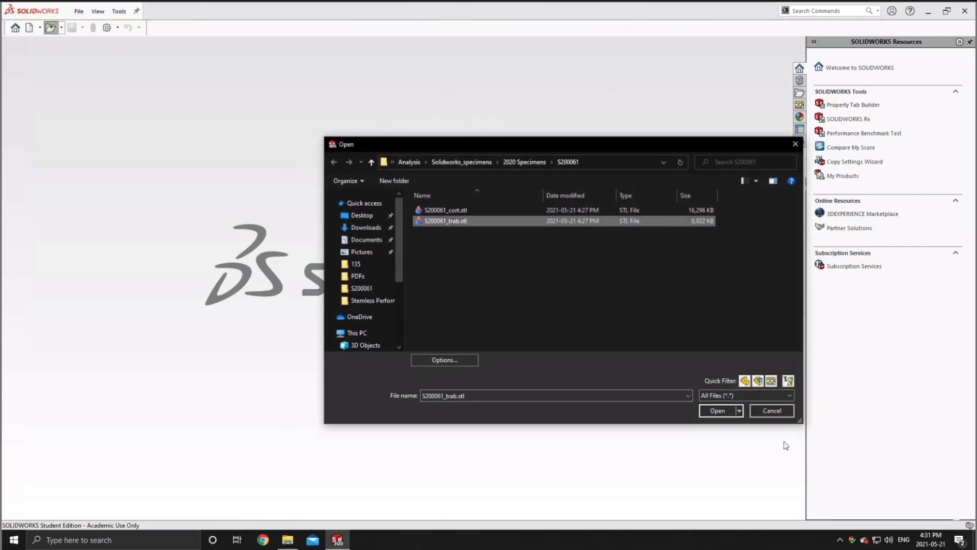
pyautogui.click(716, 412)
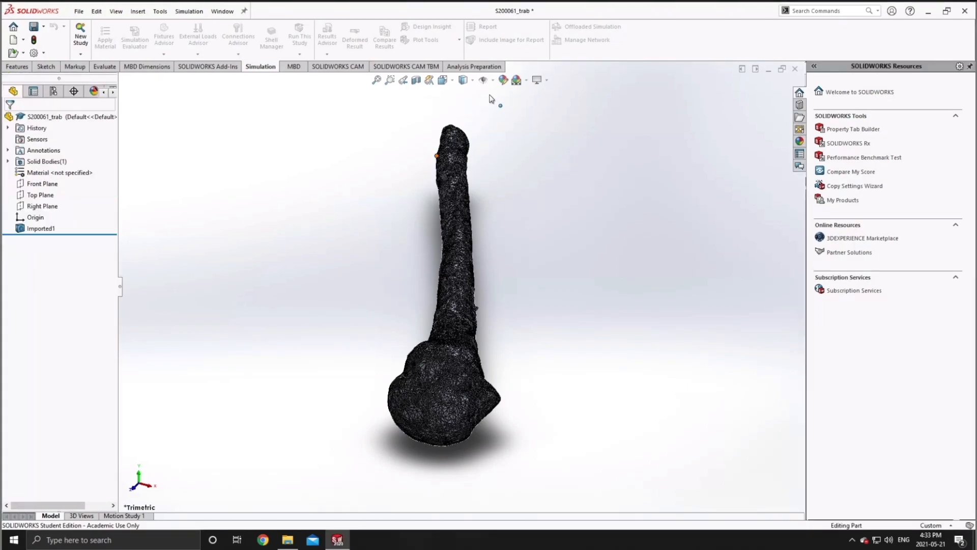
# Display the trabecular bone as shaded without edges and save it as S200061_trab.SLDPRT in the S200061 folder
pyautogui.click(463, 82)
pyautogui.click(465, 114)
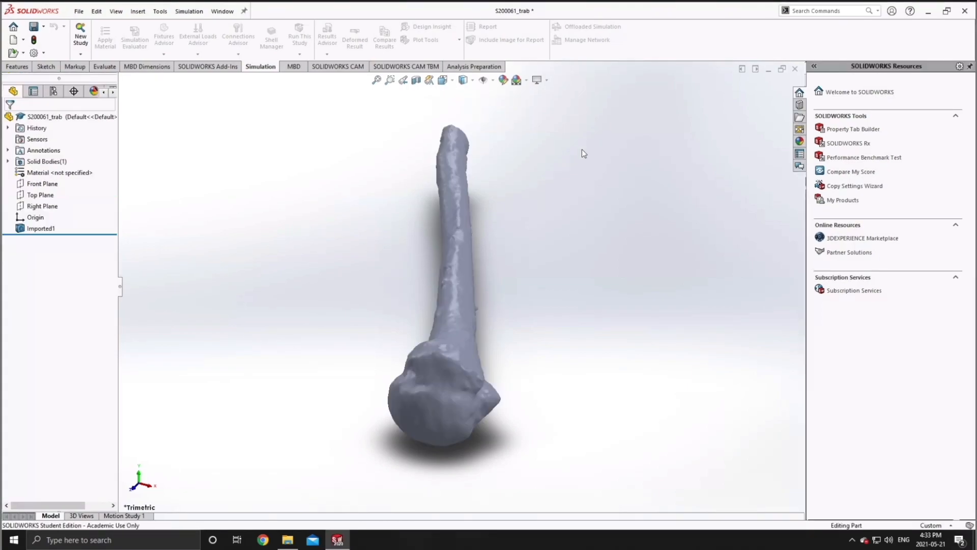
pyautogui.hotkey('ctrl', 's')
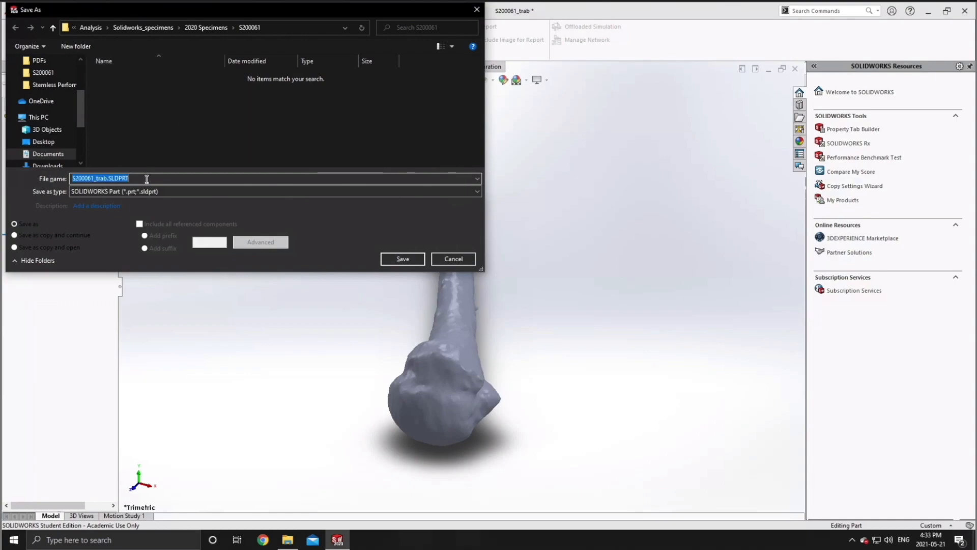
pyautogui.click(403, 259)
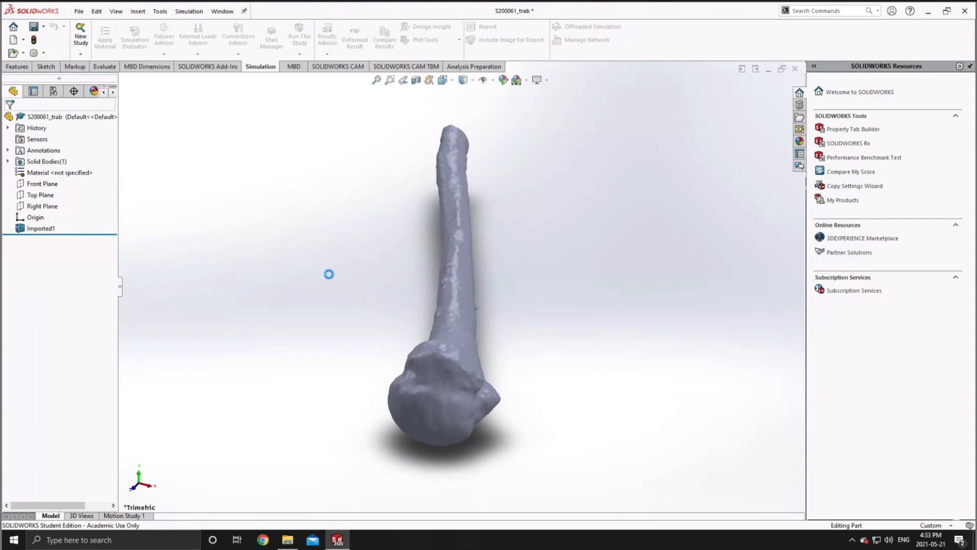
# Open the S200061_cort.stl mesh from the S200061 folder as a second imported part
pyautogui.moveTo(493, 255); pyautogui.dragTo(558, 339, button='middle')
pyautogui.scroll(-2, 558, 339)
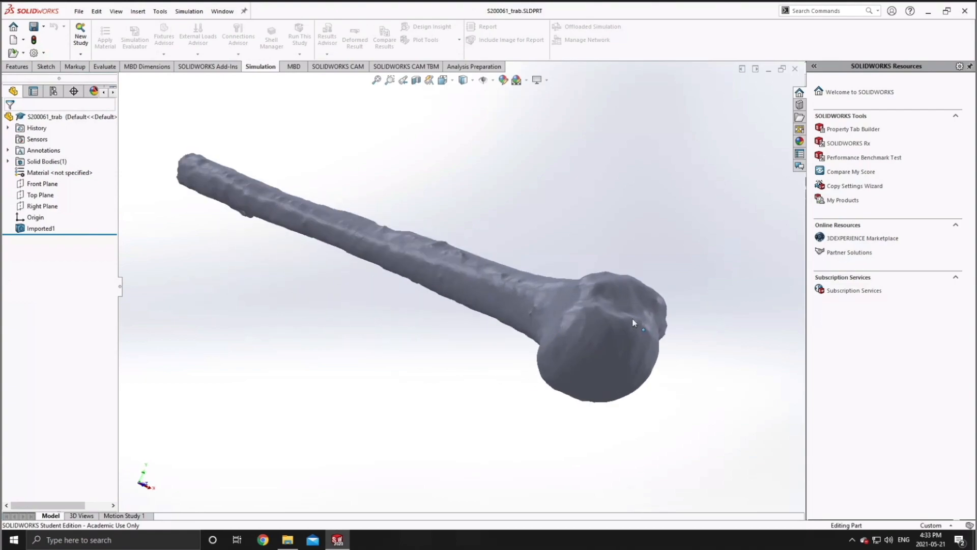
pyautogui.click(79, 11)
pyautogui.click(96, 39)
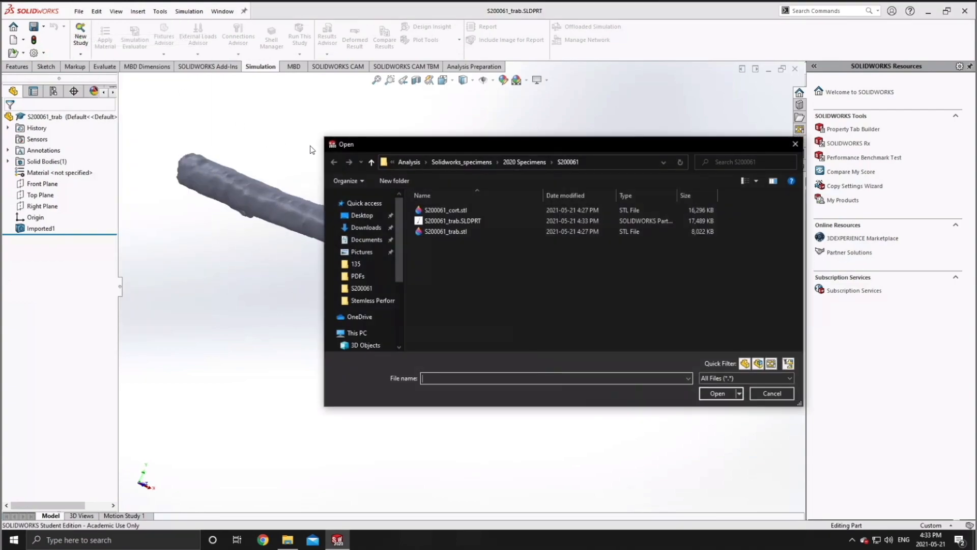
pyautogui.click(464, 211)
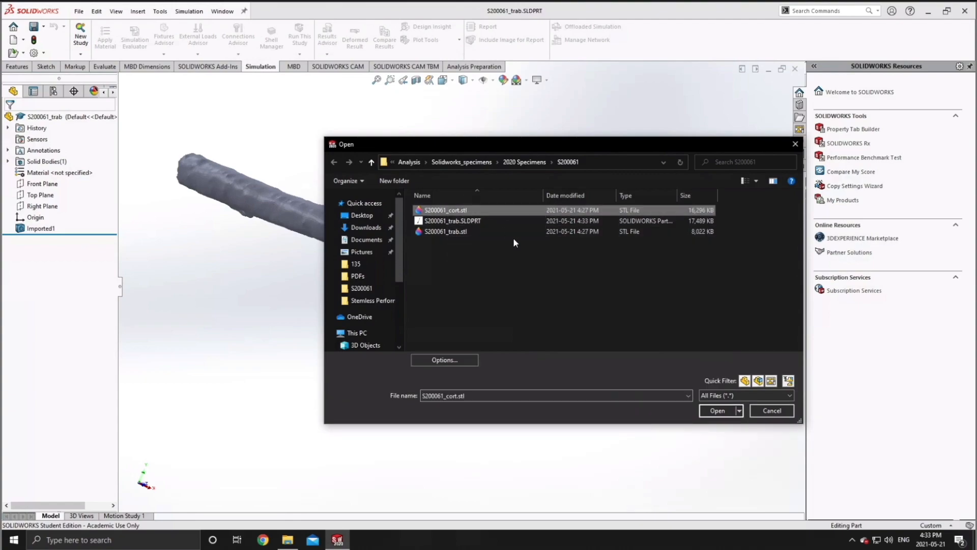
pyautogui.click(717, 411)
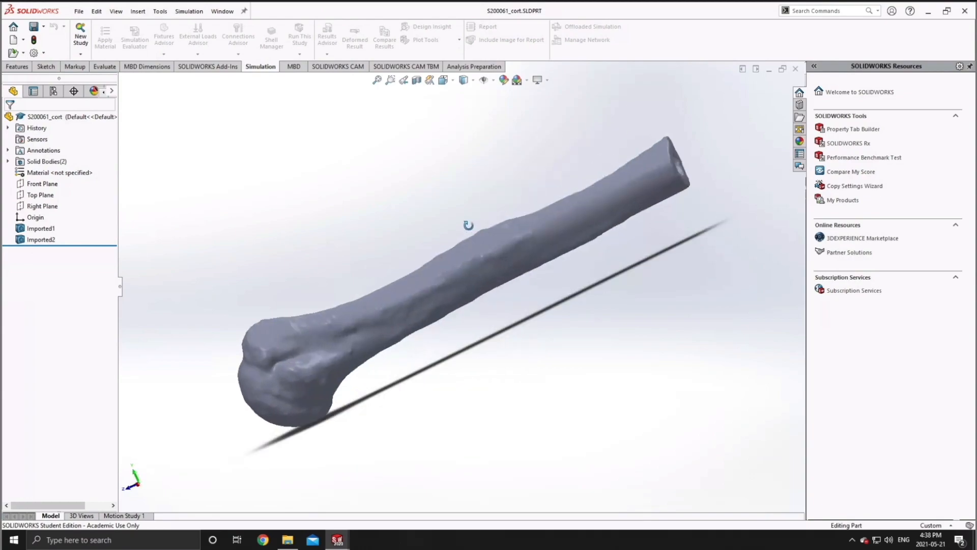
# Compare the two imported bodies of the cortical part and delete the inner Imported2 feature
pyautogui.moveTo(465, 224); pyautogui.dragTo(598, 348, button='middle')
pyautogui.click(41, 240)
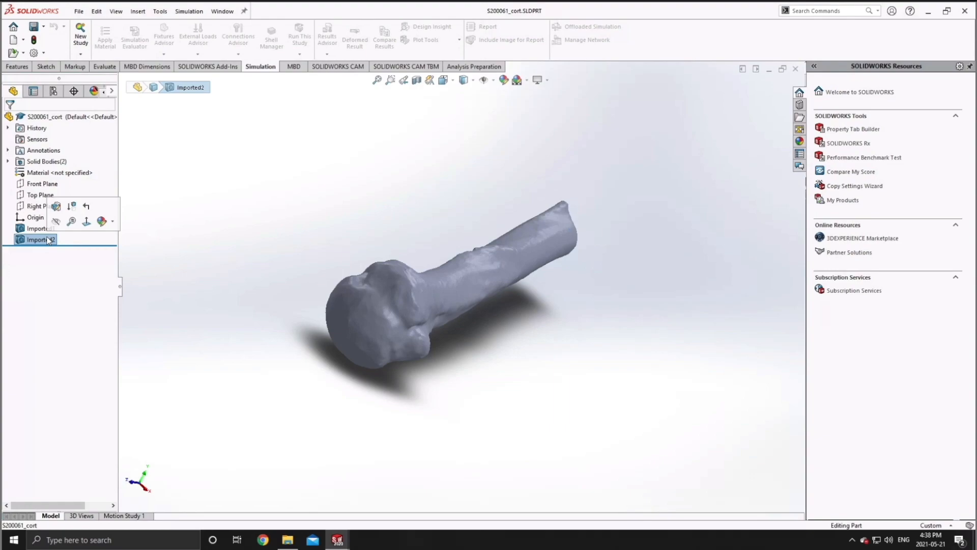
pyautogui.click(36, 229)
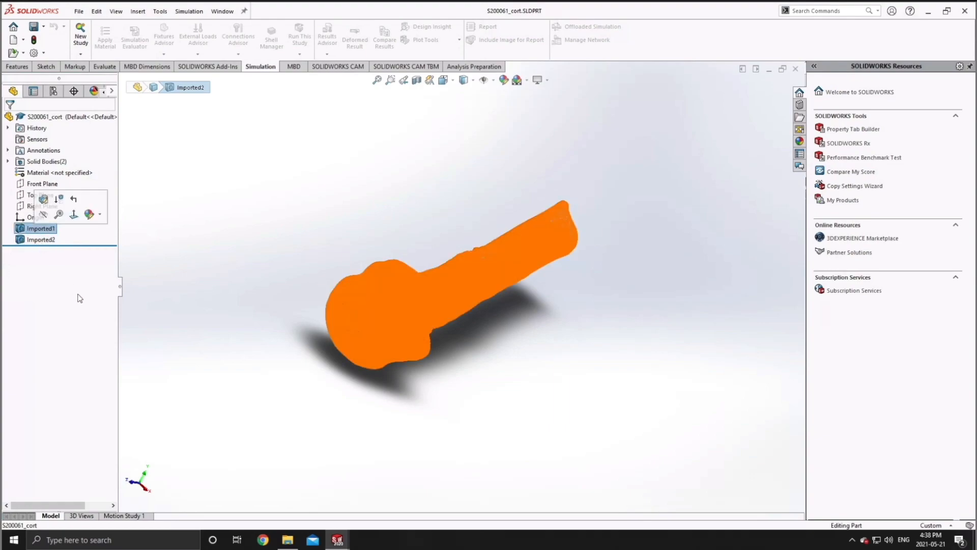
pyautogui.click(78, 294)
pyautogui.click(29, 240)
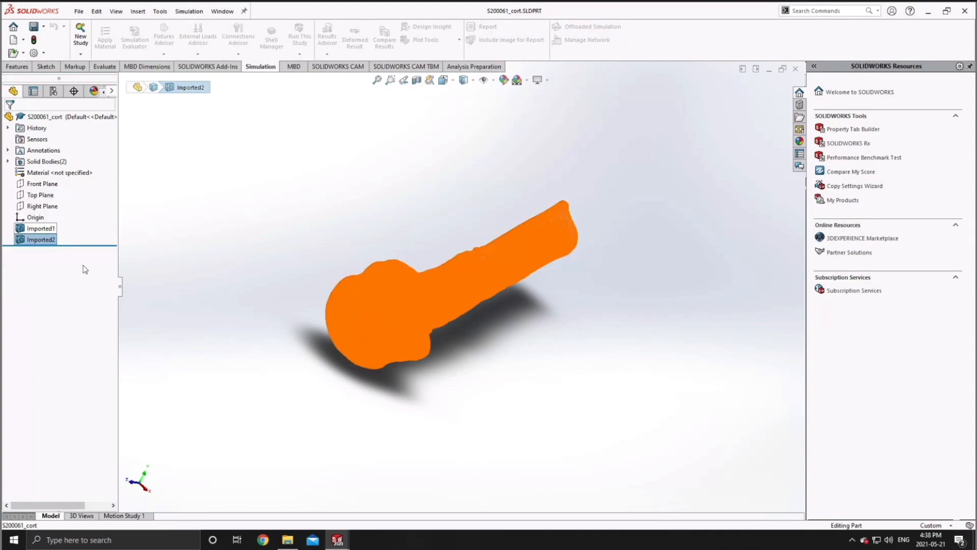
pyautogui.rightClick(36, 239)
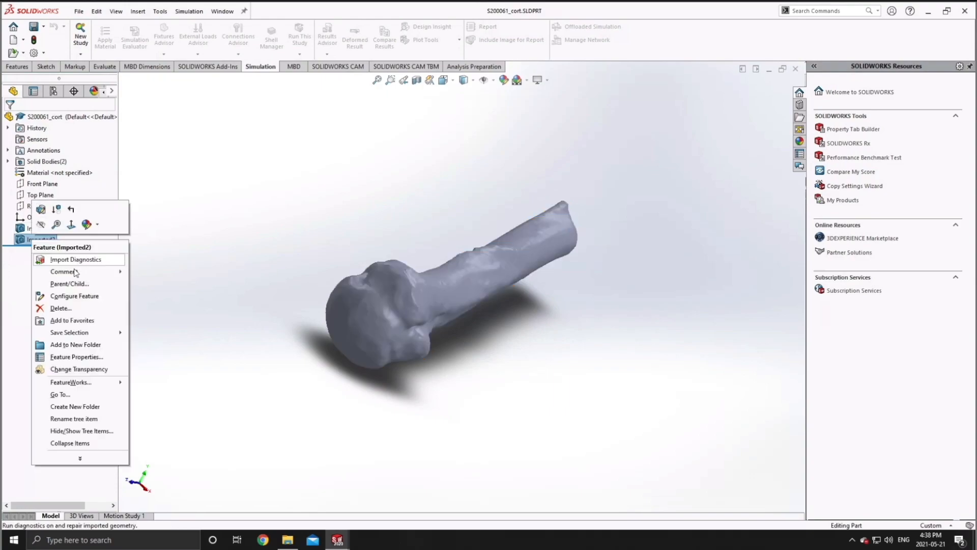
pyautogui.click(61, 308)
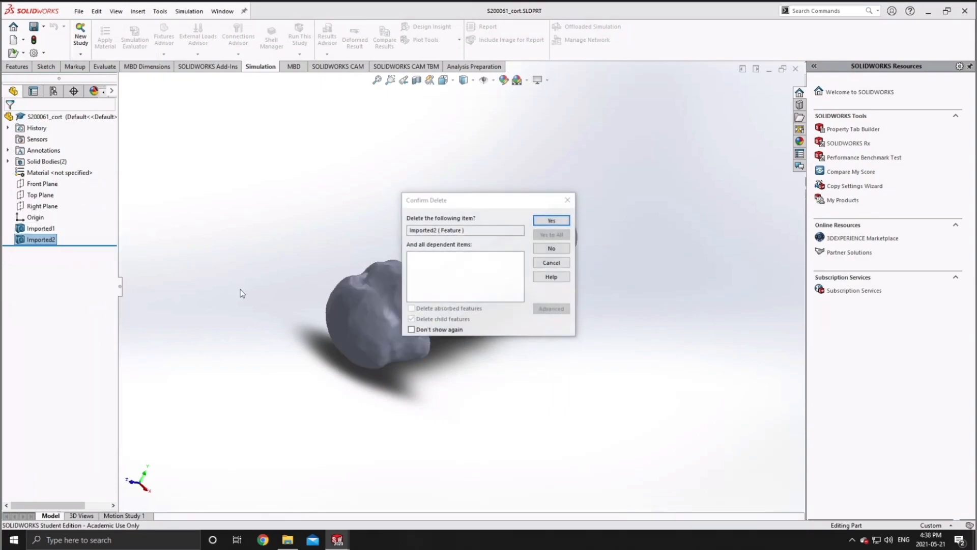
pyautogui.click(549, 223)
# Leave the cortical part and create a new assembly document
pyautogui.moveTo(340, 539)
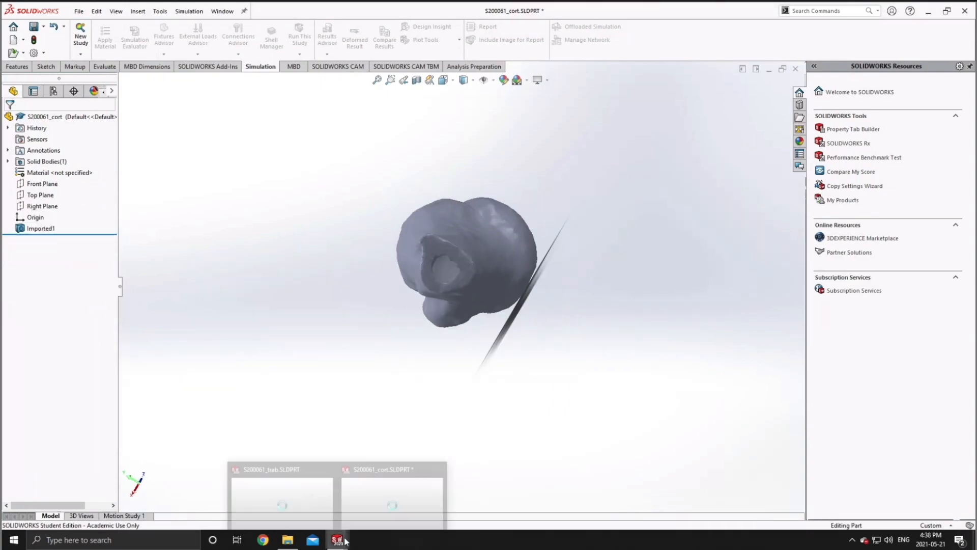
pyautogui.click(398, 501)
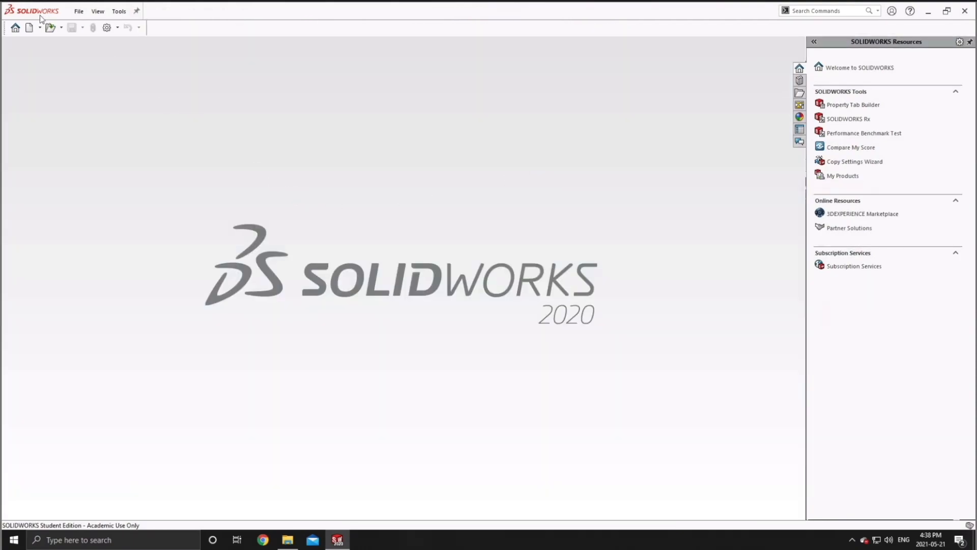
pyautogui.click(29, 27)
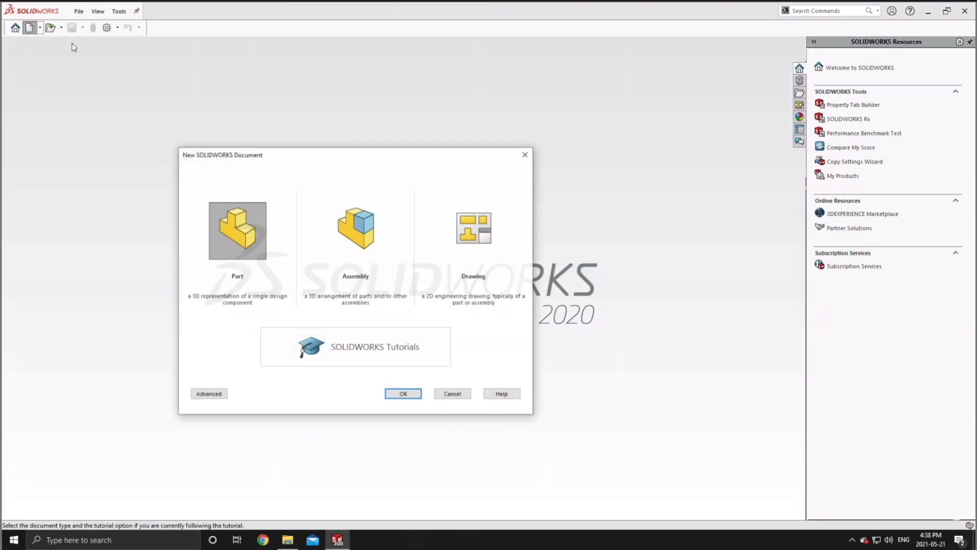
pyautogui.click(355, 242)
pyautogui.click(402, 395)
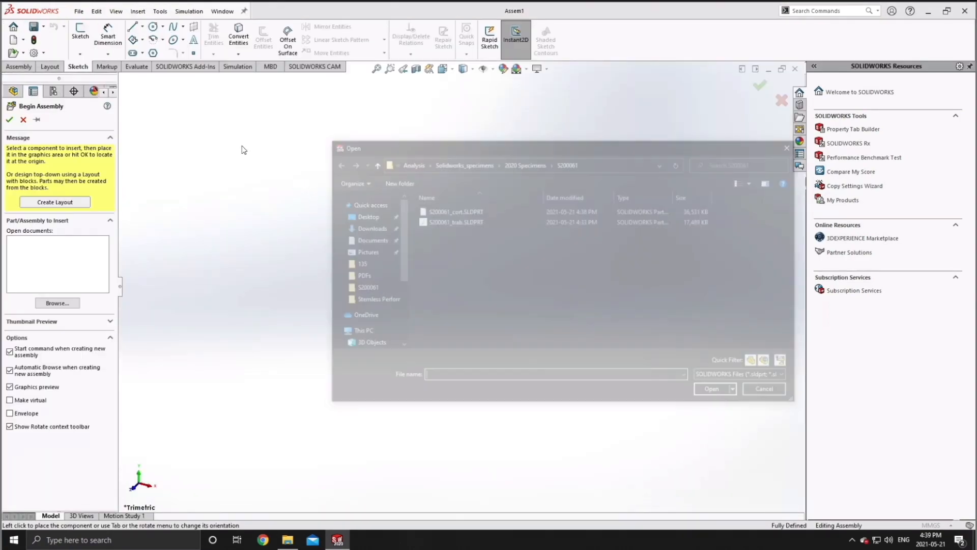
# Place S200061_cort.SLDPRT as the first assembly component and display the model shaded without edges
pyautogui.click(469, 212)
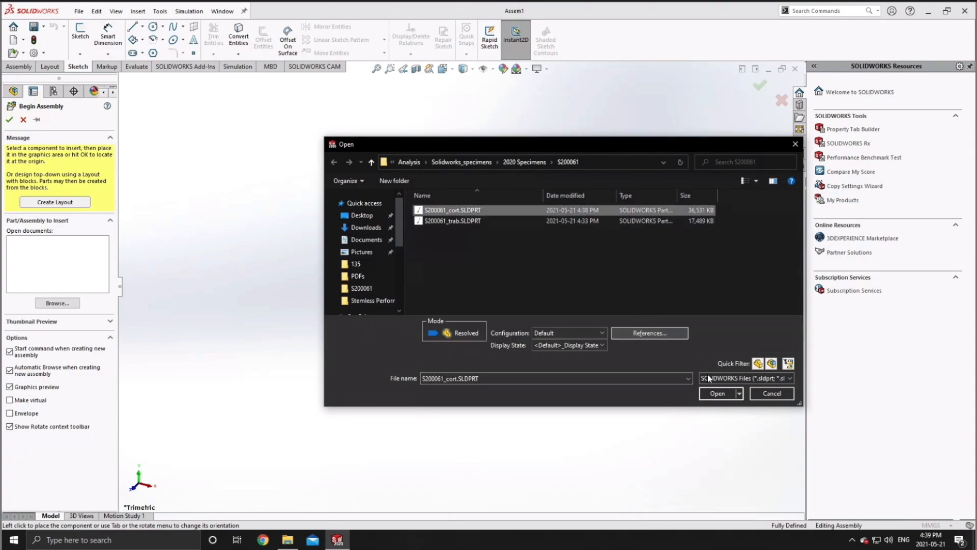
pyautogui.click(718, 393)
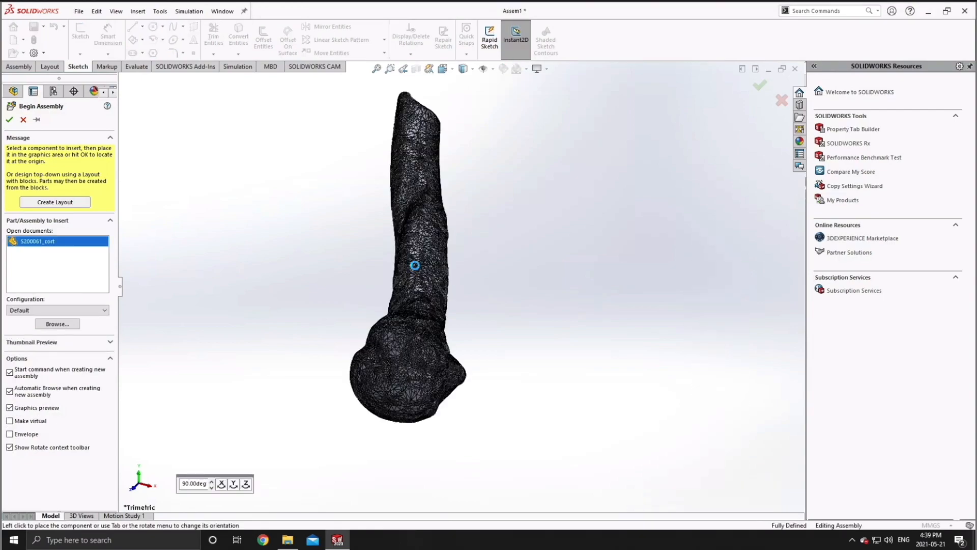
pyautogui.click(416, 270)
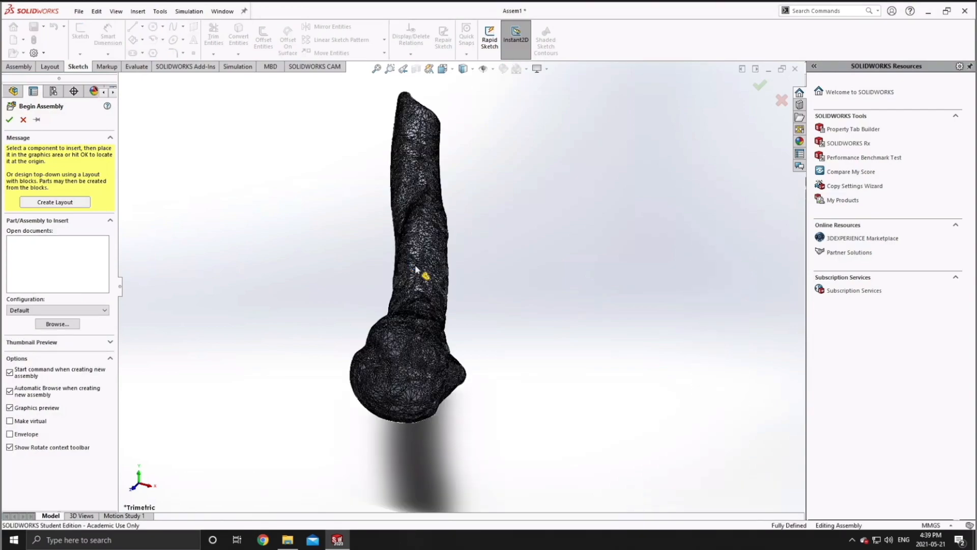
pyautogui.click(463, 69)
pyautogui.click(463, 98)
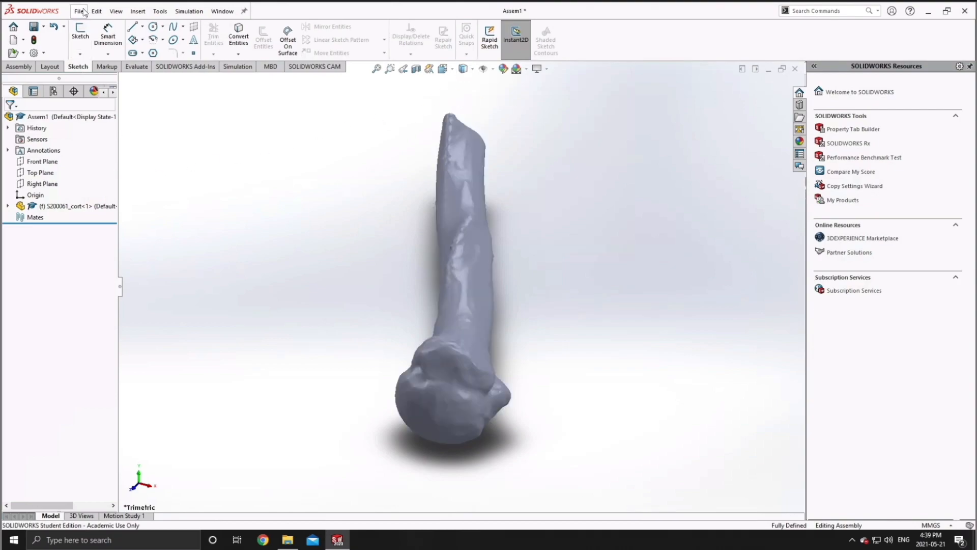
# Save the assembly as S200061_135 in the S200061 folder
pyautogui.hotkey('ctrl', 's')
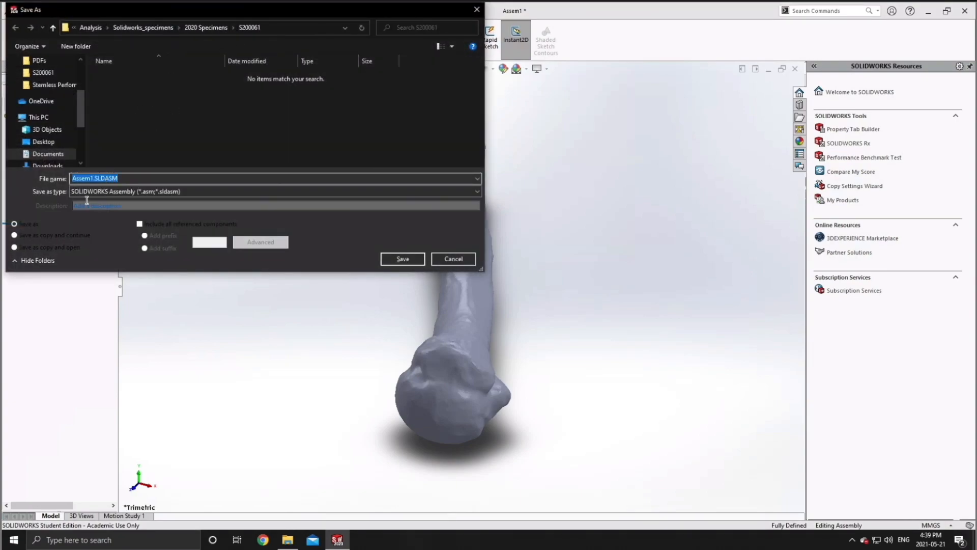
pyautogui.click(45, 179)
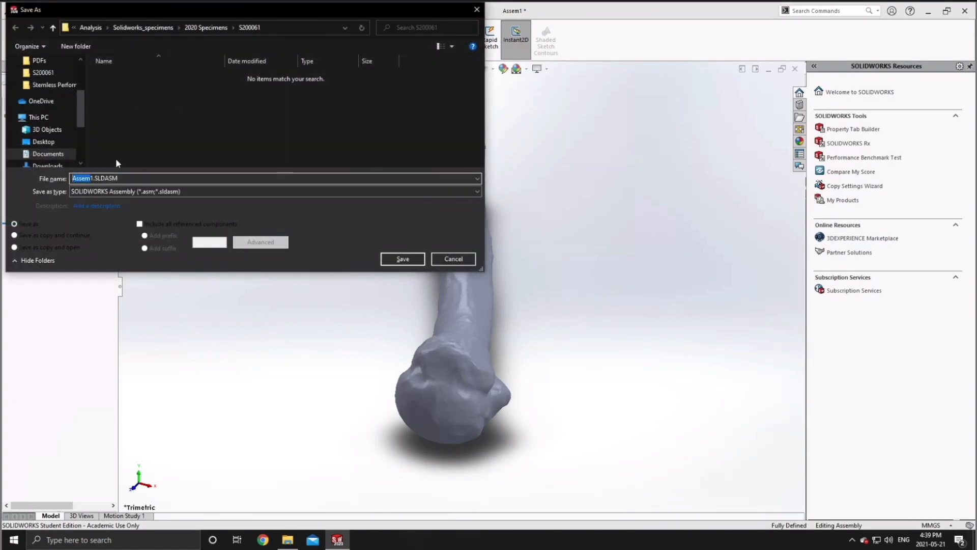
pyautogui.press('Right')
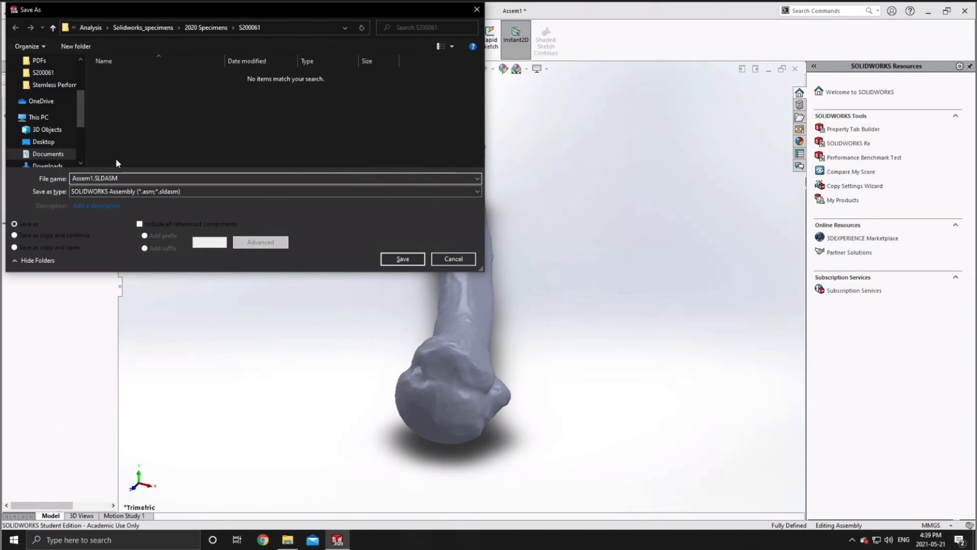
pyautogui.press('BackSpace')
pyautogui.press('BackSpace')
pyautogui.press('BackSpace')
pyautogui.press('BackSpace')
pyautogui.press('BackSpace')
pyautogui.write('S200061_135')
pyautogui.click(390, 260)
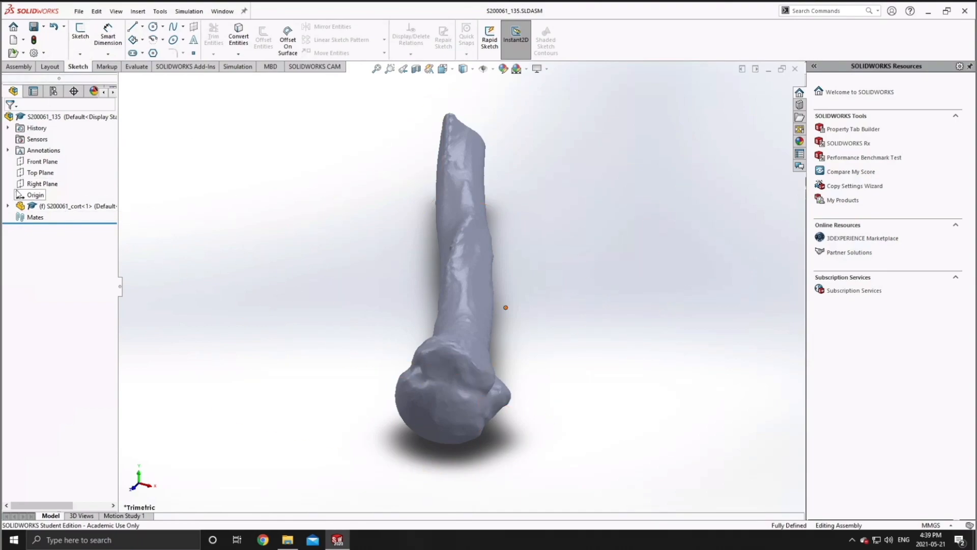
# Float the S200061_cort component and mate its origin coincident with the assembly origin, with axes aligned
pyautogui.click(7, 205)
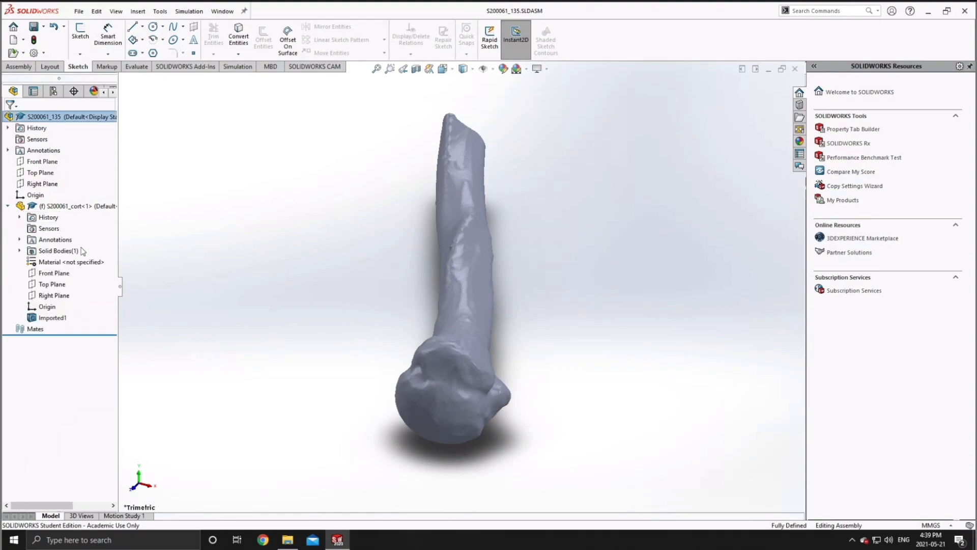
pyautogui.rightClick(44, 206)
pyautogui.click(88, 313)
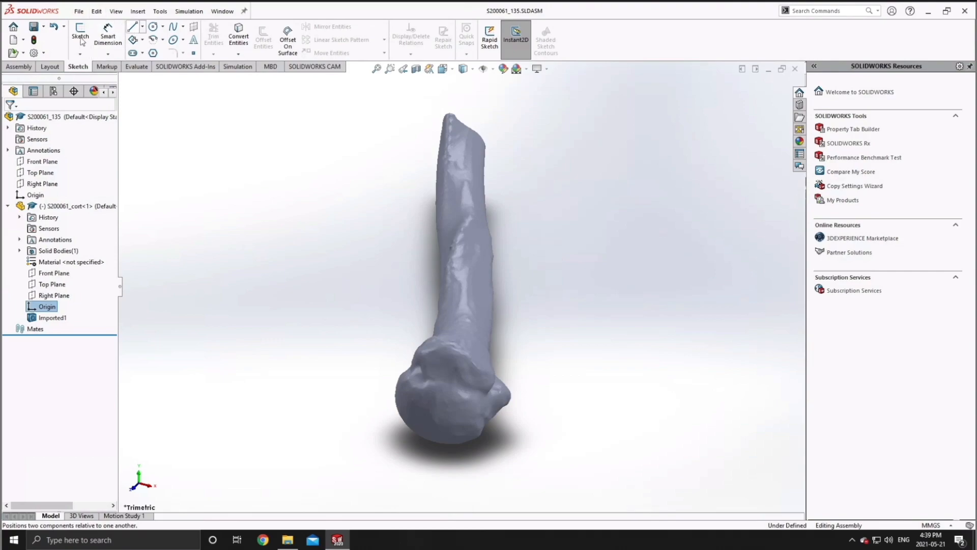
pyautogui.click(26, 67)
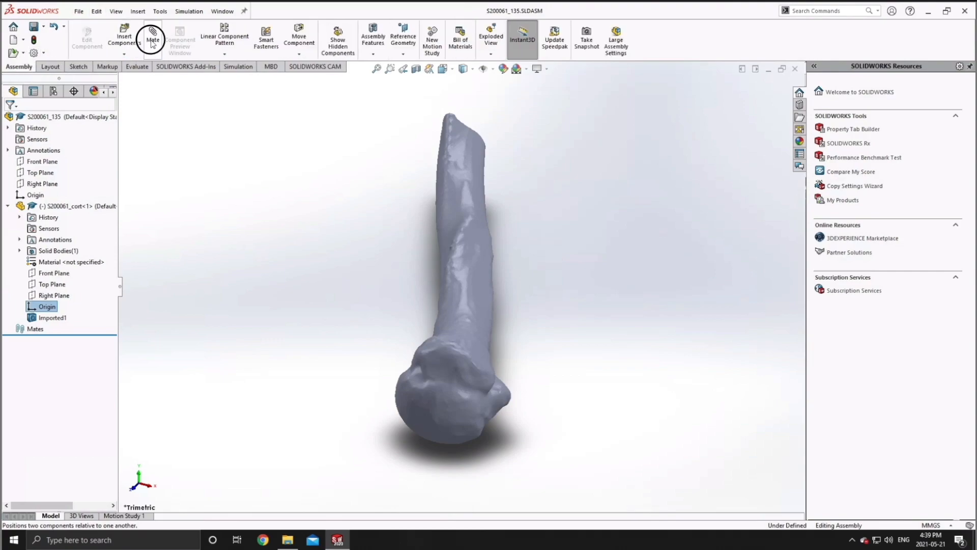
pyautogui.click(153, 44)
pyautogui.click(161, 159)
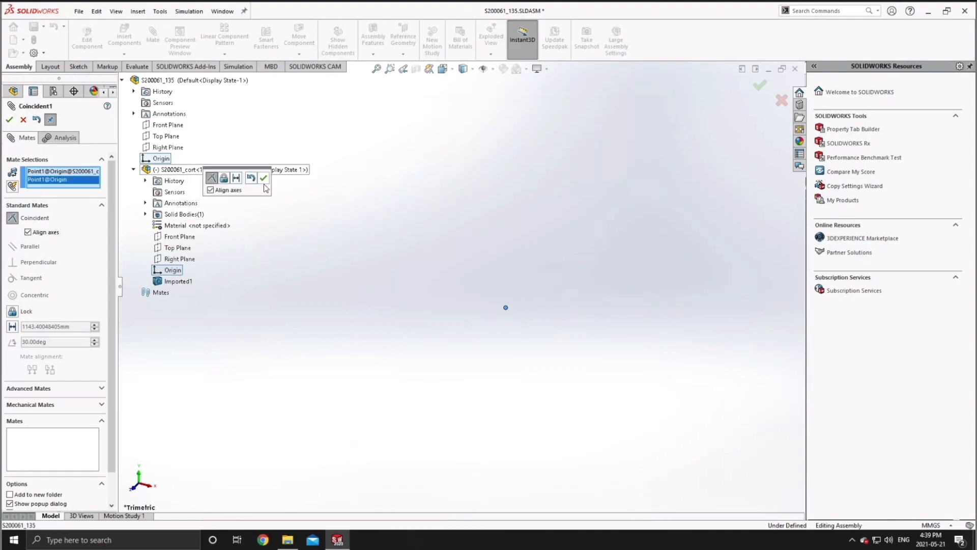
pyautogui.click(263, 177)
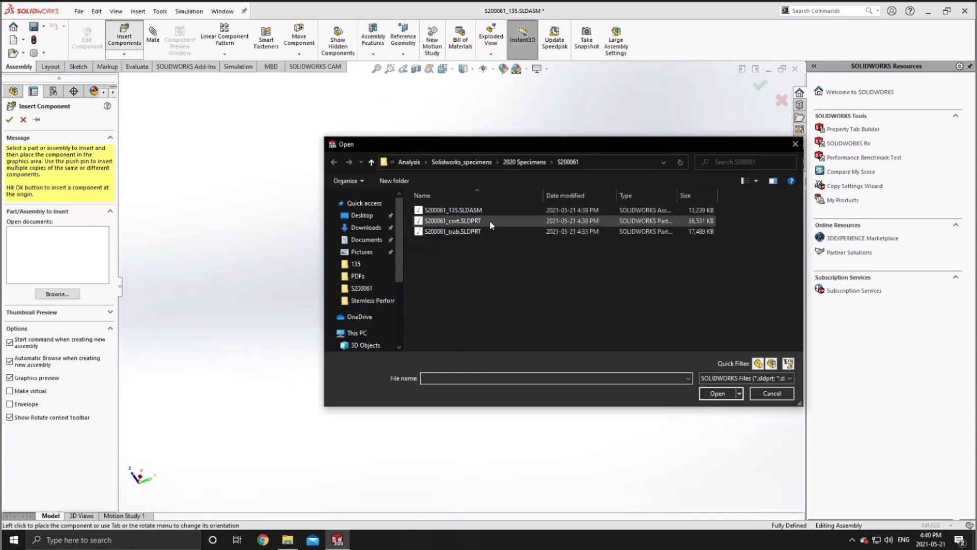
# Insert S200061_trab.SLDPRT into the assembly and place it beside the cortical bone
pyautogui.click(426, 297)
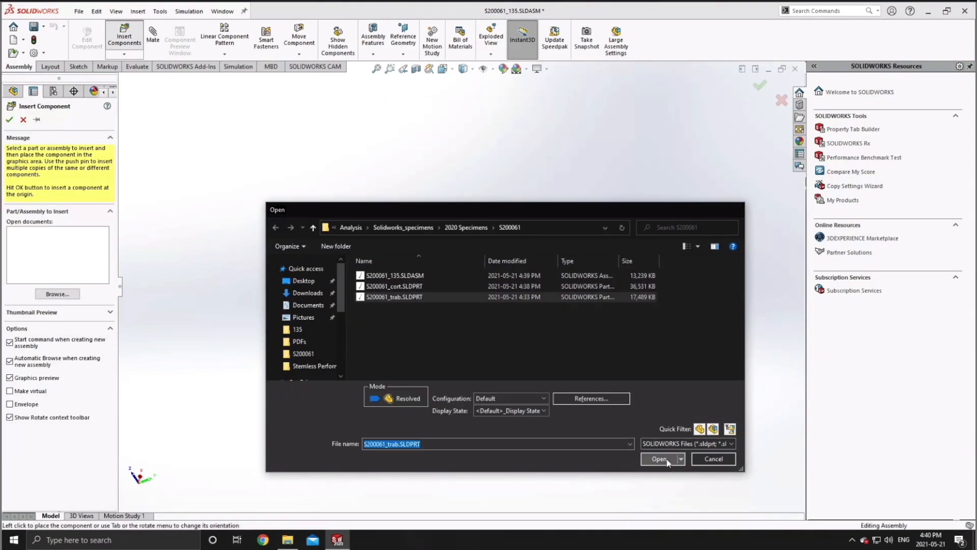
pyautogui.click(659, 459)
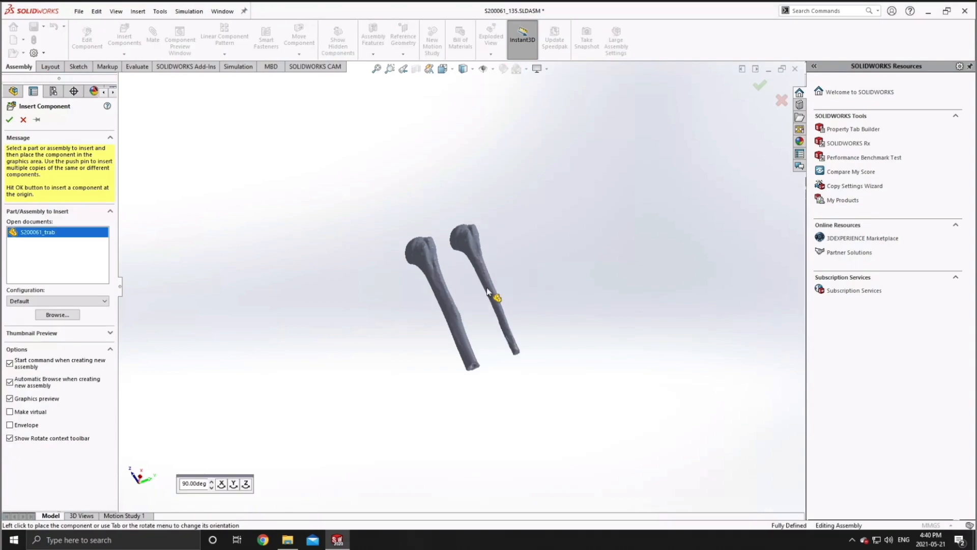
pyautogui.click(487, 291)
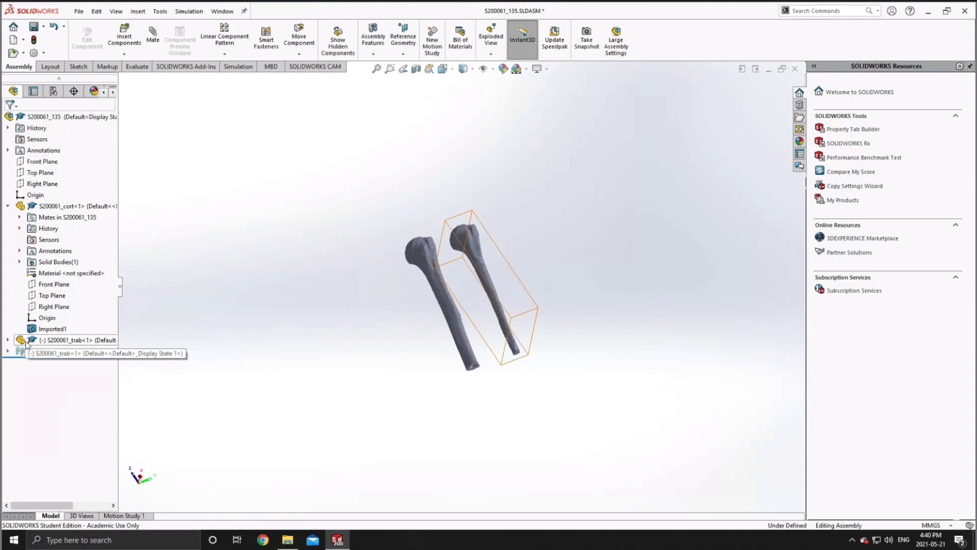
# Mate the S200061_trab origin coincident with the assembly origin, with axes aligned
pyautogui.click(7, 340)
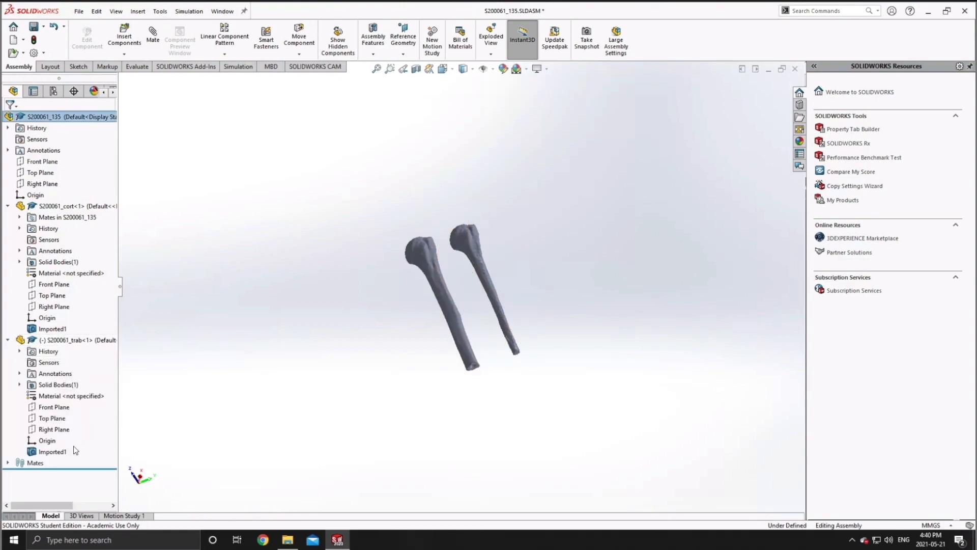
pyautogui.click(49, 442)
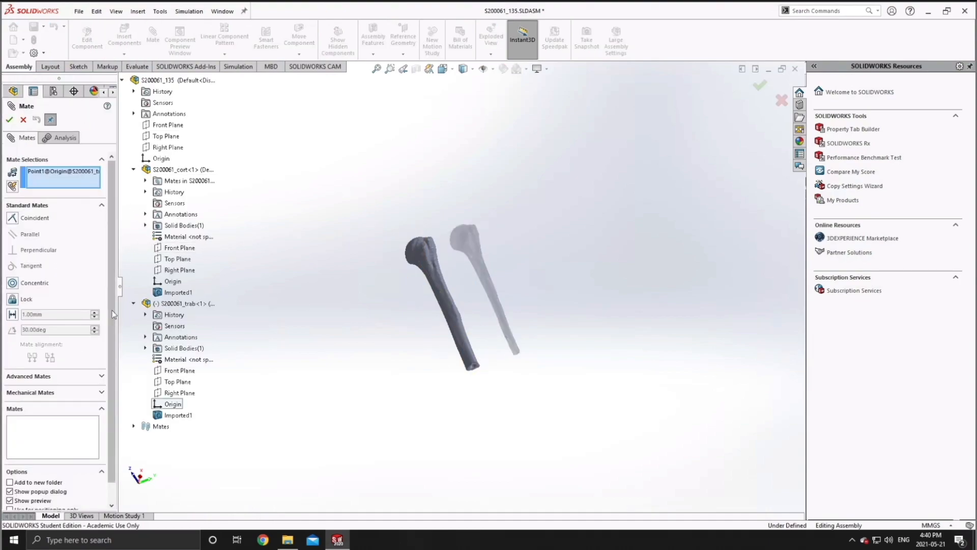
pyautogui.click(168, 162)
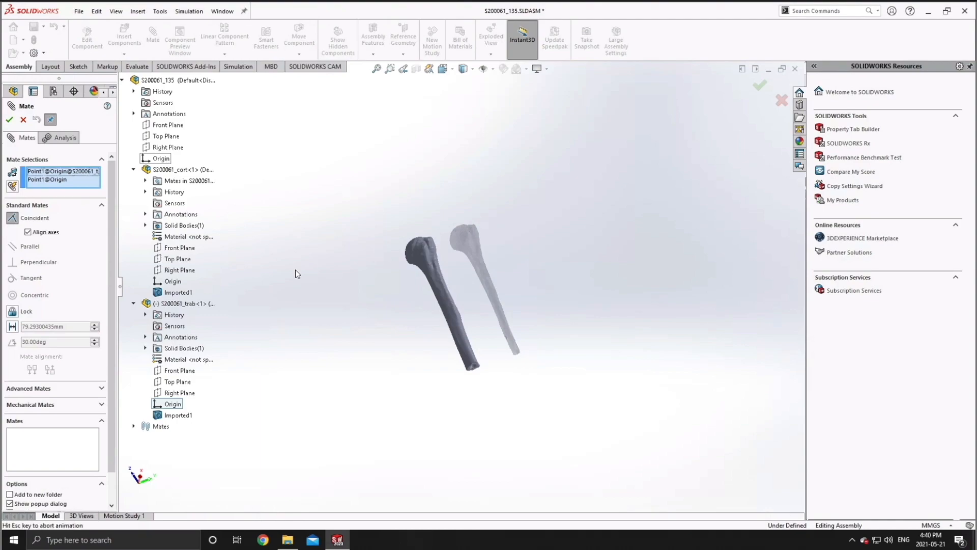
pyautogui.click(10, 120)
pyautogui.press('Escape')
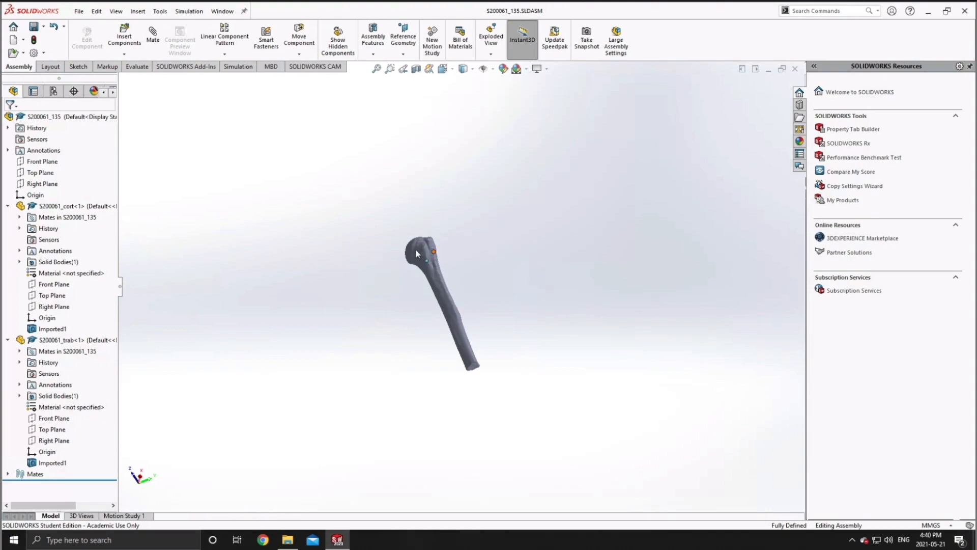
# Start a section view on the assembly's Front Plane, view it from the bottom and offset the cutting plane to -782 mm
pyautogui.scroll(-5, 484, 286)
pyautogui.moveTo(483, 286); pyautogui.dragTo(366, 395, button='middle')
pyautogui.click(416, 69)
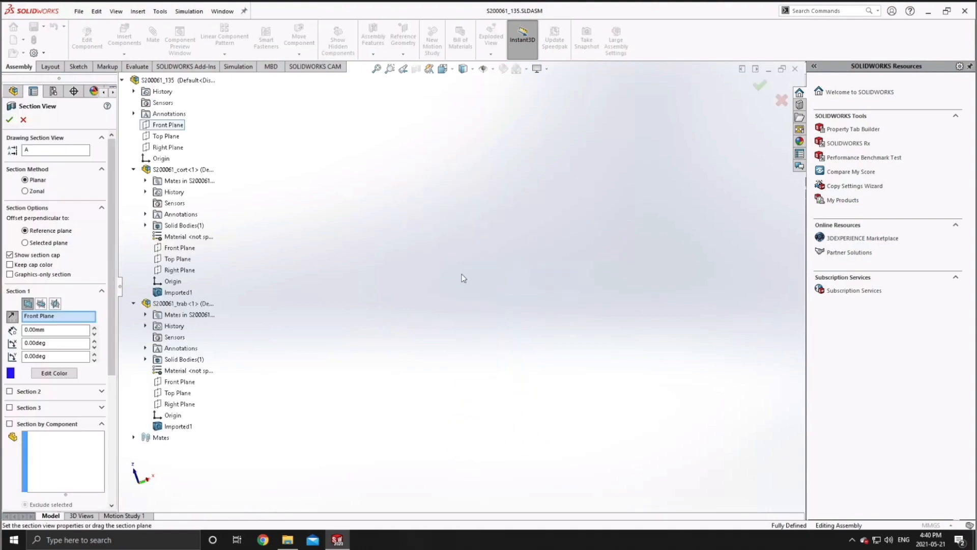
pyautogui.click(158, 126)
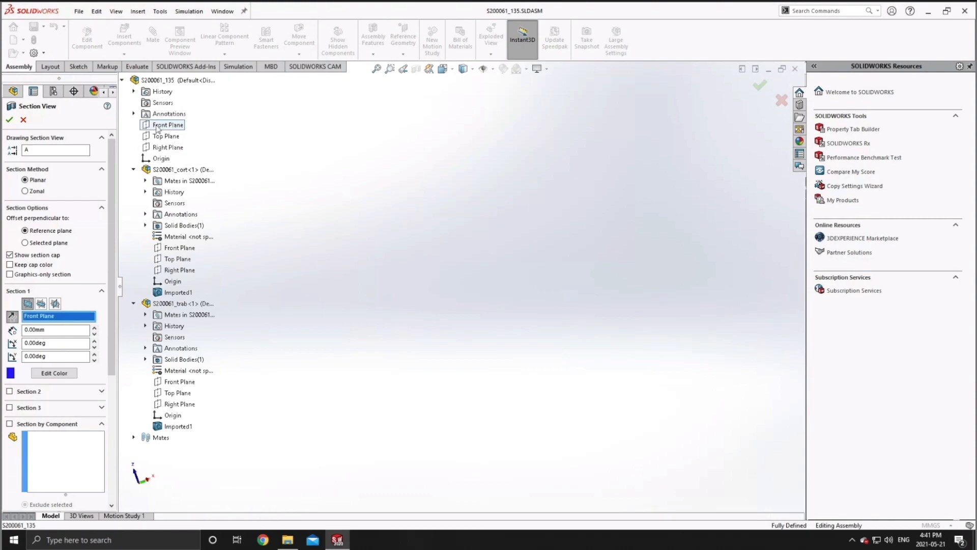
pyautogui.click(81, 330)
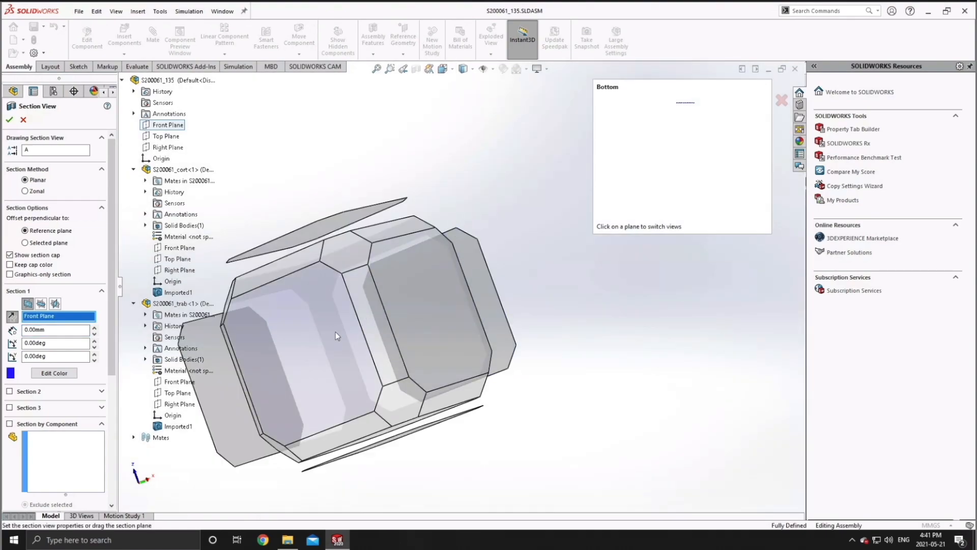
pyautogui.click(338, 331)
pyautogui.moveTo(486, 150); pyautogui.dragTo(447, 364)
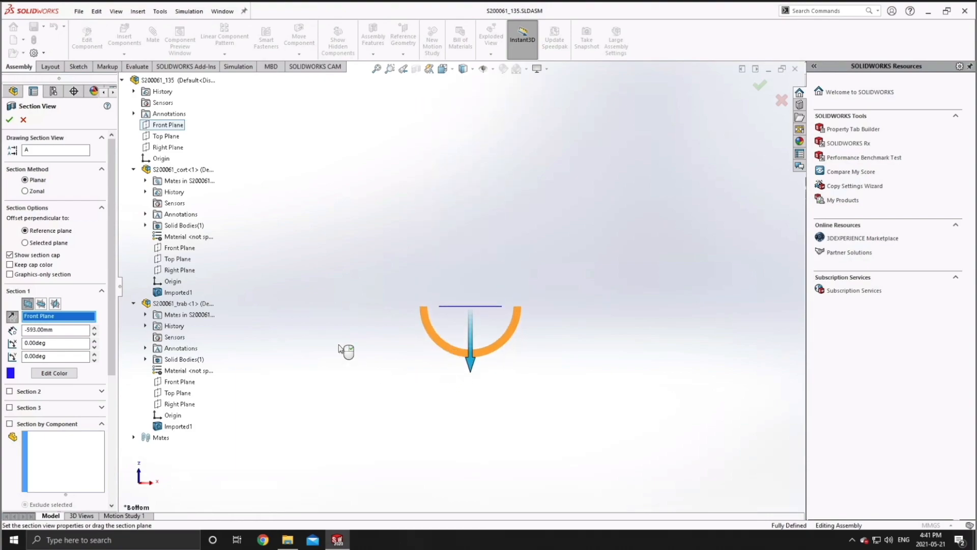
pyautogui.click(49, 343)
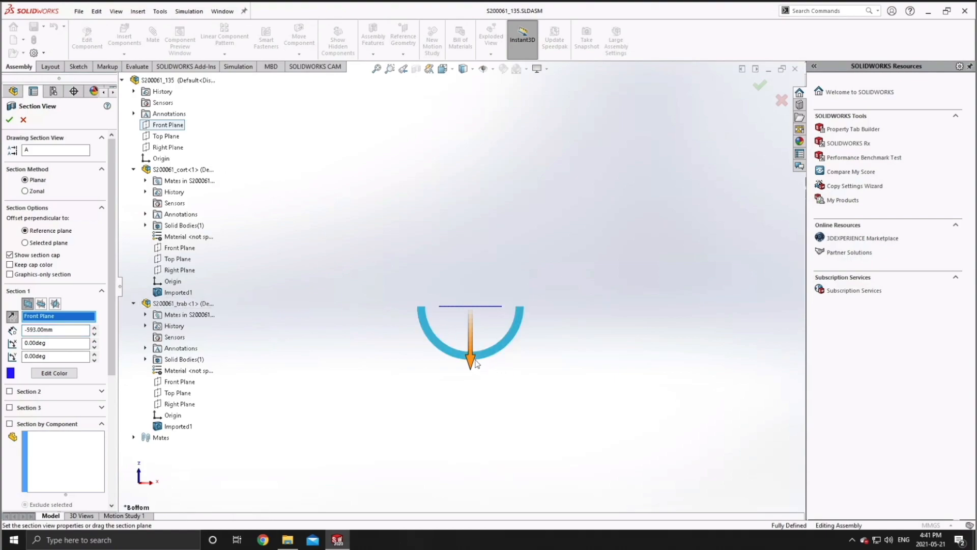
pyautogui.moveTo(471, 362); pyautogui.dragTo(470, 433)
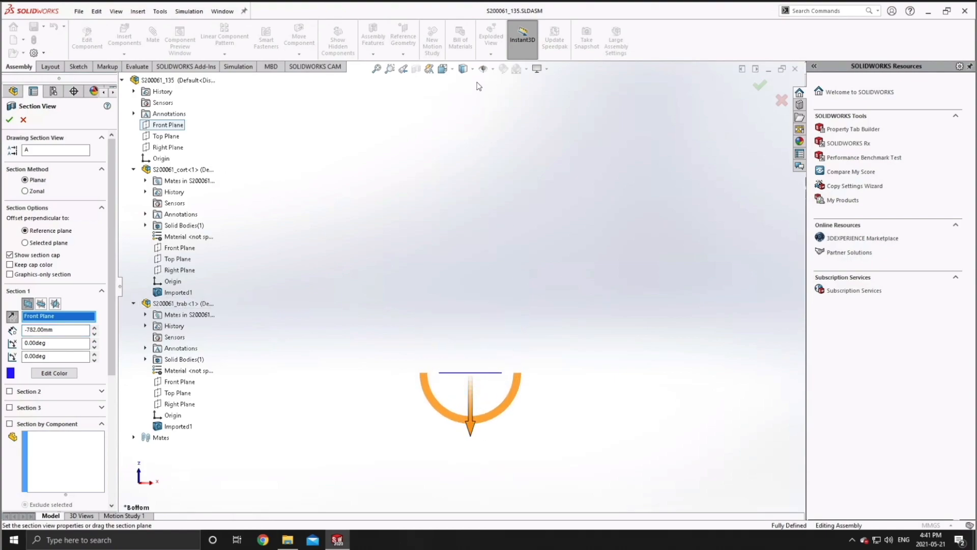
pyautogui.click(463, 69)
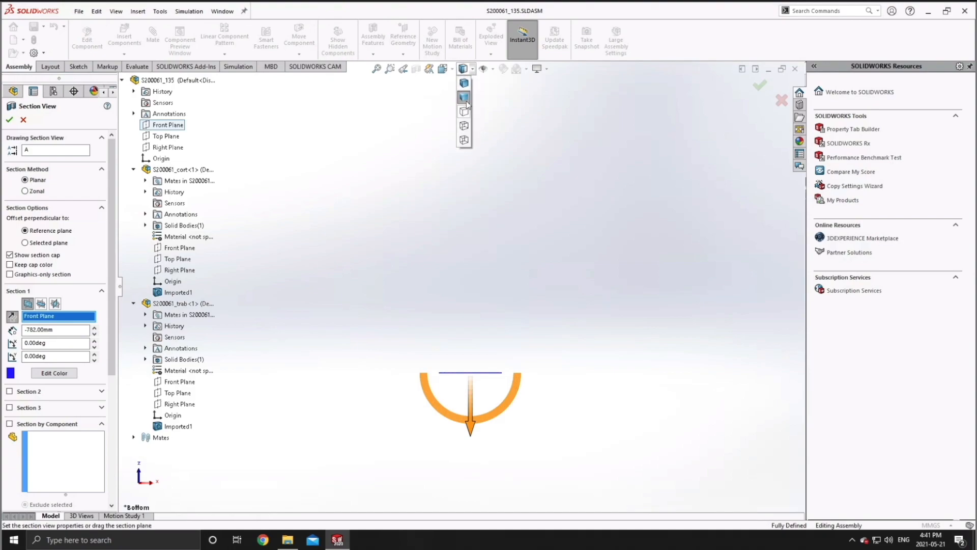
pyautogui.click(468, 83)
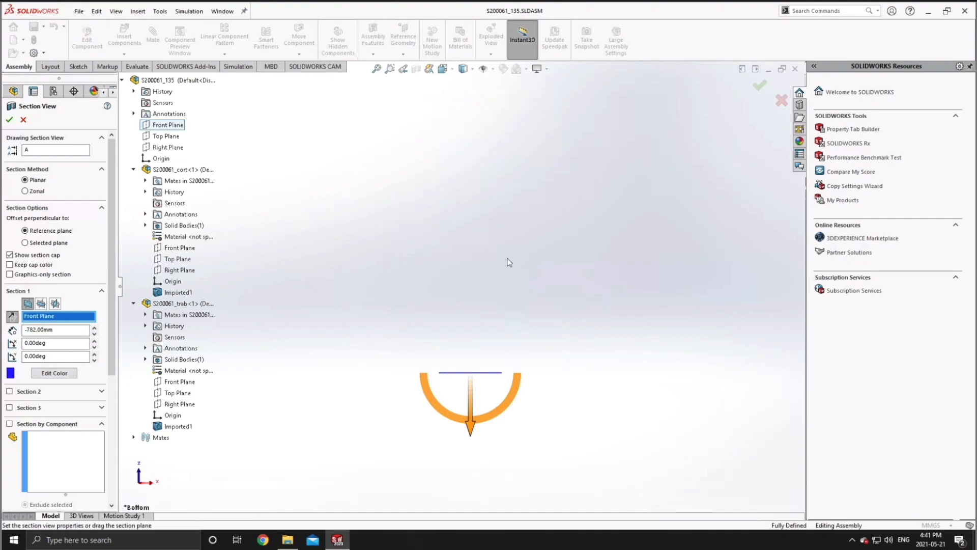
pyautogui.click(465, 70)
pyautogui.click(468, 100)
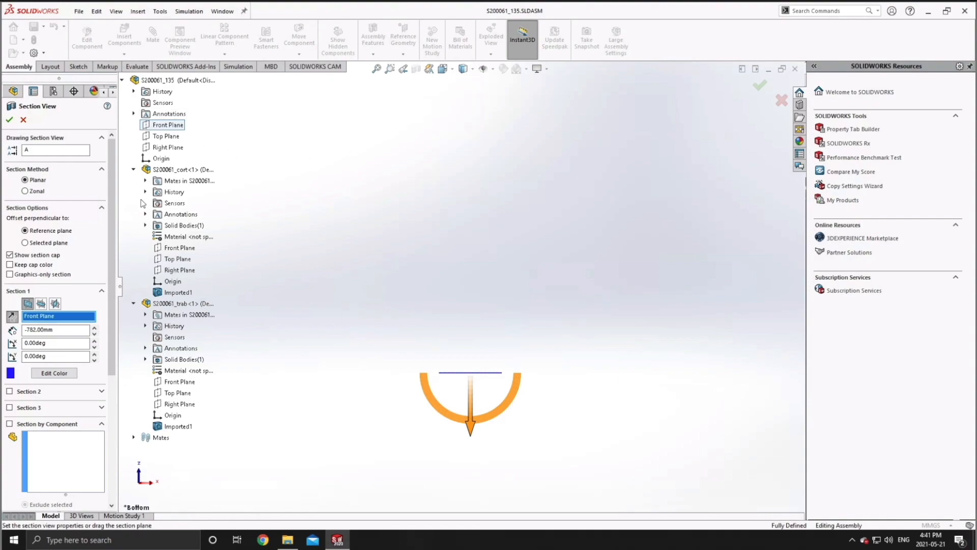
pyautogui.rightClick(170, 296)
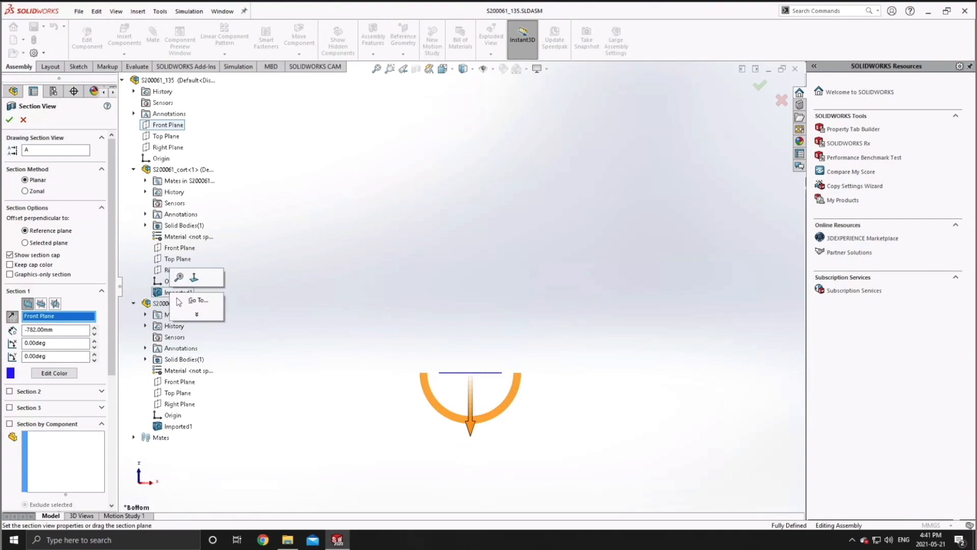
# Set the section plane's X rotation to 25 degrees and shift its offset to -829 mm
pyautogui.click(59, 342)
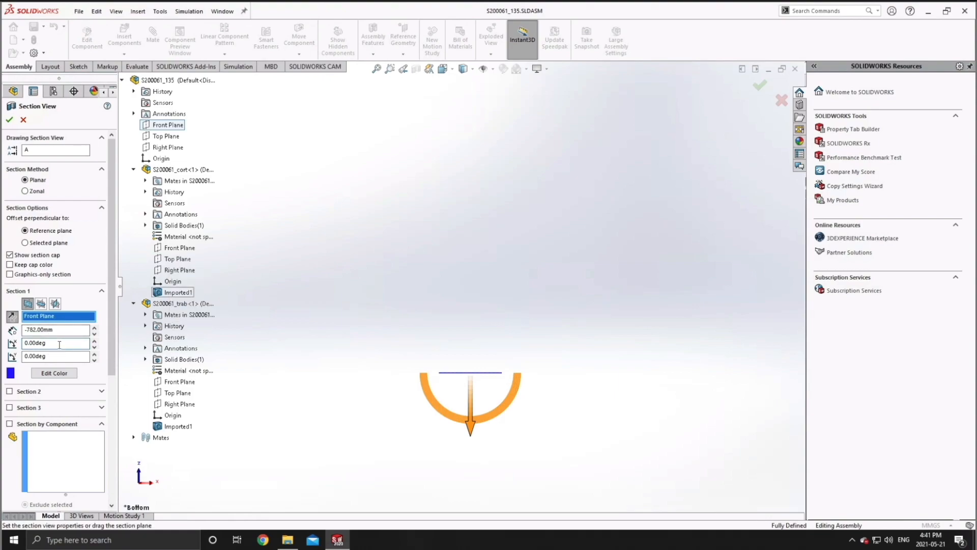
pyautogui.doubleClick(60, 343)
pyautogui.write('25')
pyautogui.click(67, 330)
pyautogui.moveTo(330, 402); pyautogui.dragTo(319, 420)
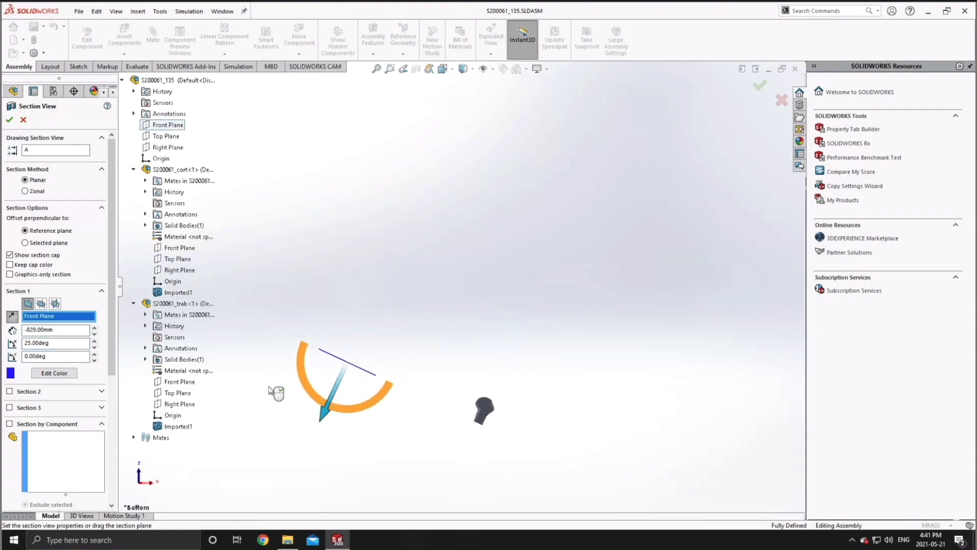
# Reverse the section direction and adjust the plane's offset to -754 mm so it cuts the top of the bone head
pyautogui.click(13, 316)
pyautogui.moveTo(371, 327); pyautogui.dragTo(395, 301)
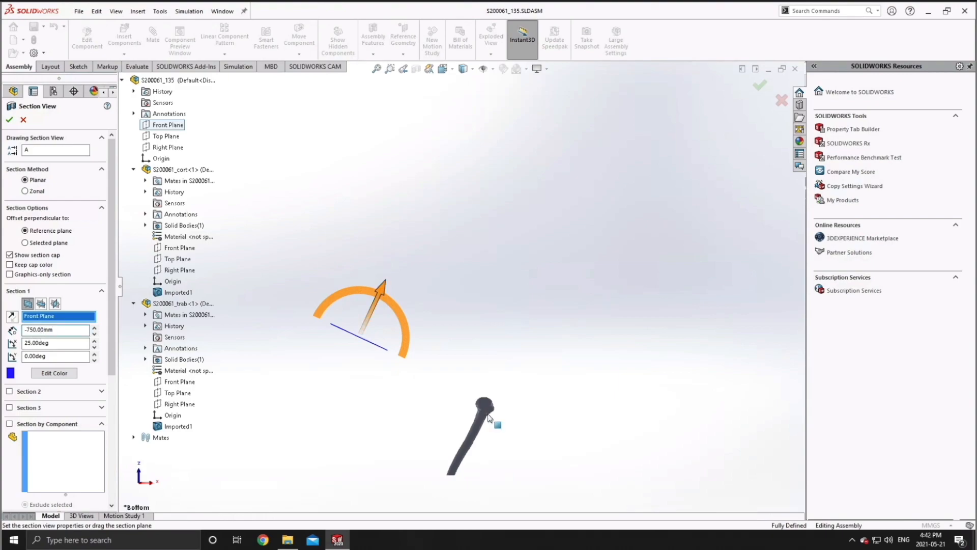
pyautogui.scroll(-4, 488, 402)
pyautogui.scroll(-5, 504, 342)
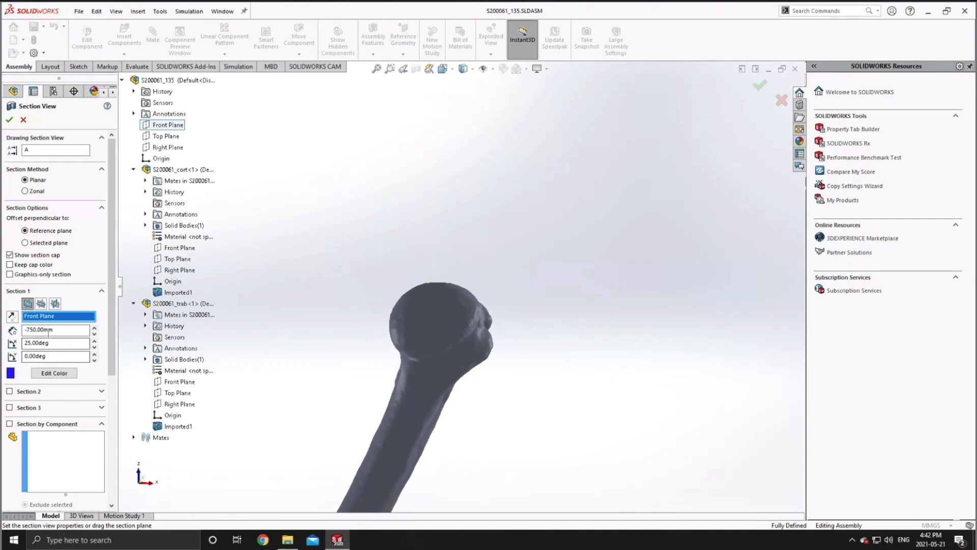
pyautogui.click(94, 327)
pyautogui.click(94, 333)
pyautogui.click(94, 334)
pyautogui.click(94, 328)
pyautogui.press('Tab')
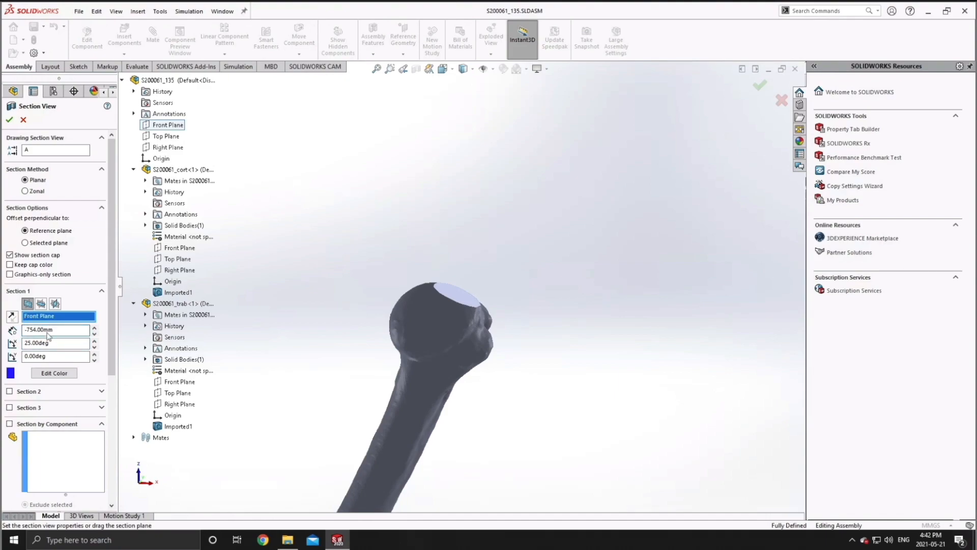
# Set the section plane's offset to -801 mm and apply the section view
pyautogui.click(63, 347)
pyautogui.click(54, 346)
pyautogui.click(37, 332)
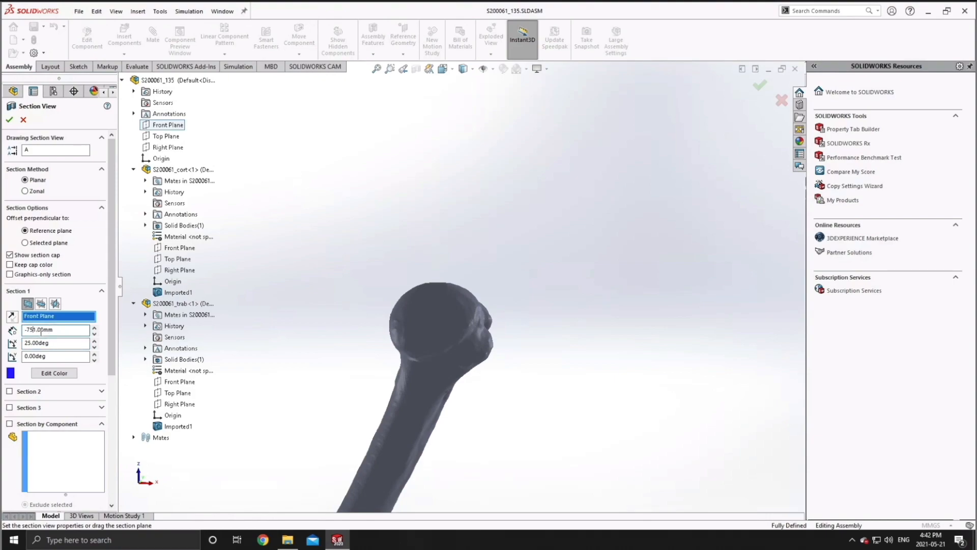
pyautogui.click(65, 343)
pyautogui.scroll(1, 37, 330)
pyautogui.click(56, 332)
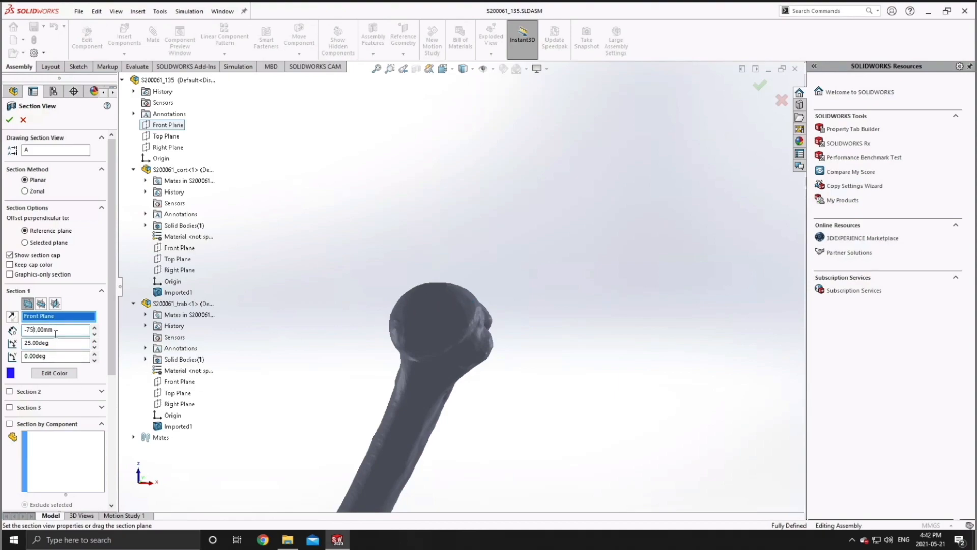
pyautogui.click(10, 119)
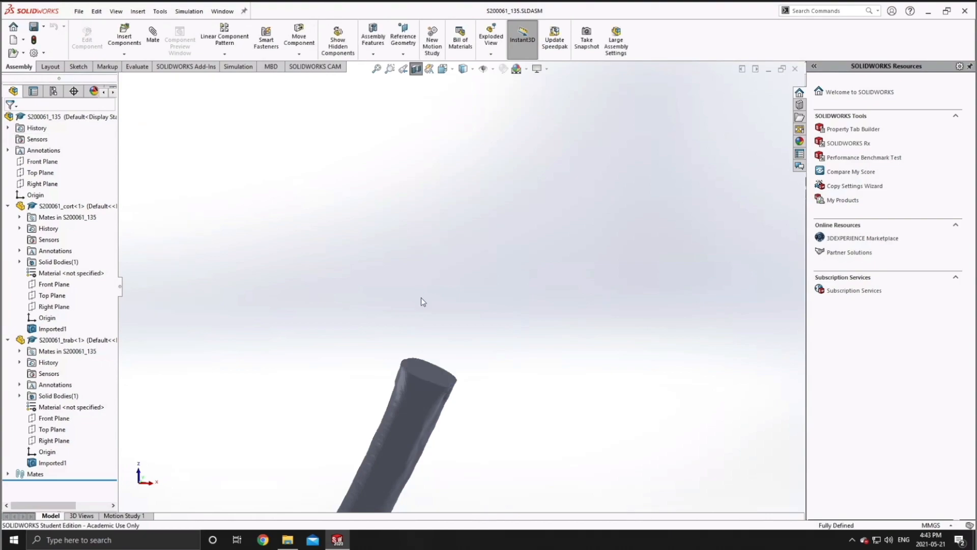
# Calculate the section properties of the trabecular face on the cut and highlight its centroid coordinates relative to the assembly origin
pyautogui.moveTo(443, 334); pyautogui.dragTo(435, 380, button='middle')
pyautogui.scroll(-5, 436, 380)
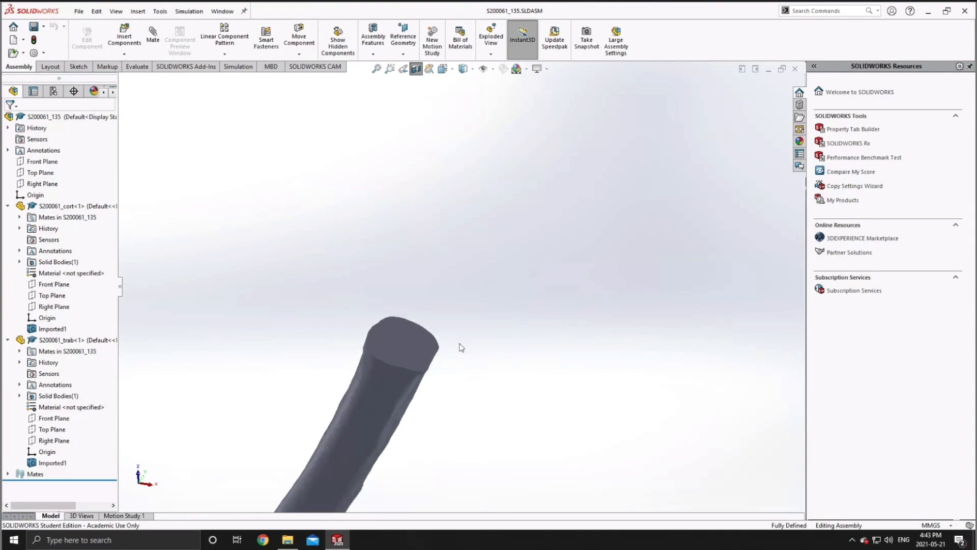
pyautogui.click(161, 12)
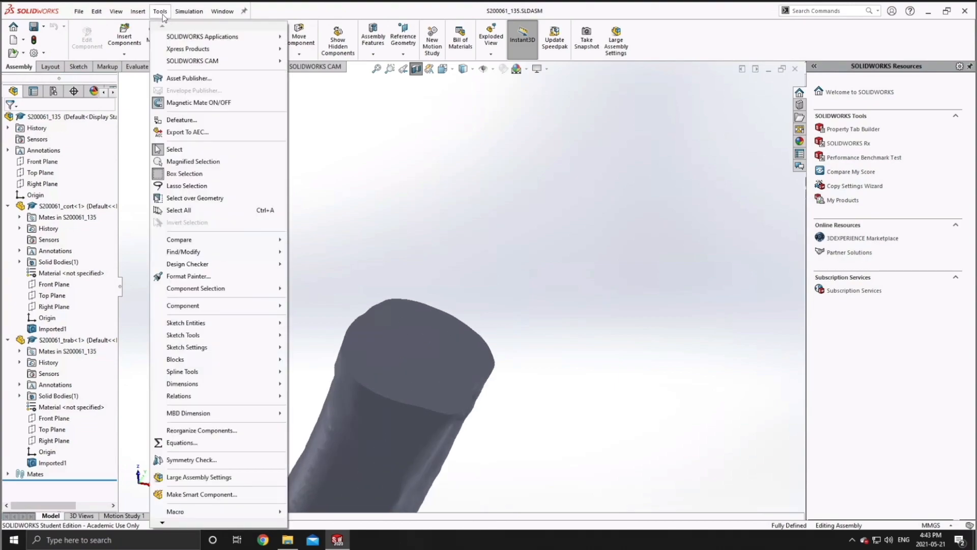
pyautogui.scroll(-8, 161, 525)
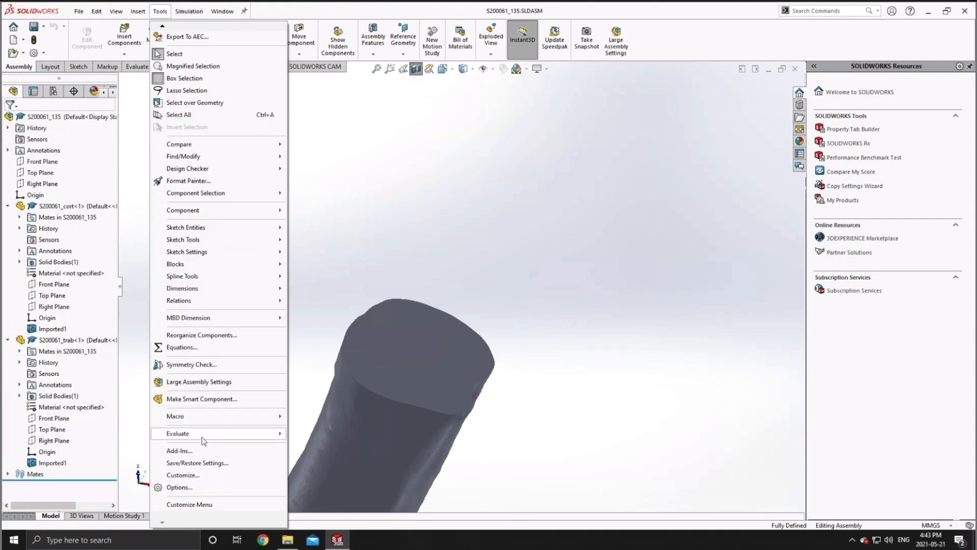
pyautogui.moveTo(202, 435)
pyautogui.click(341, 321)
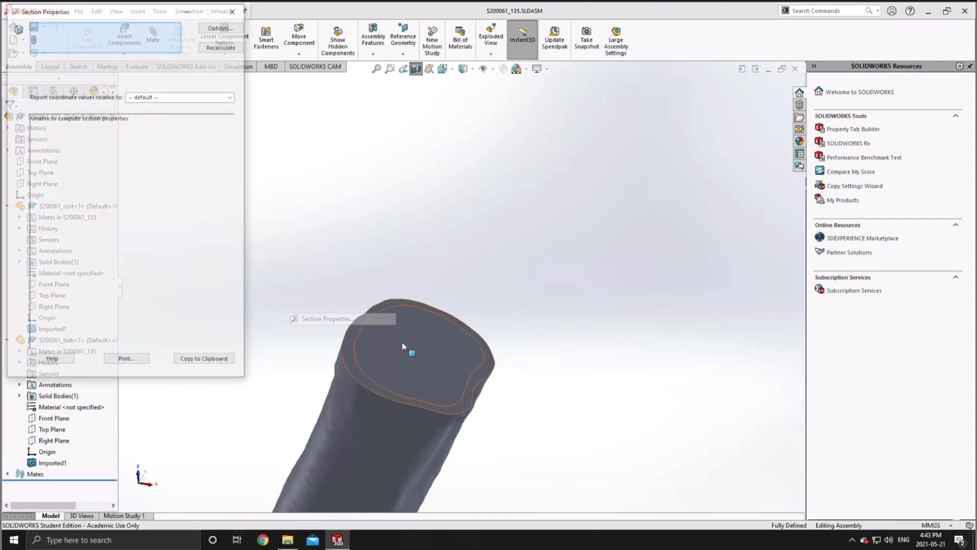
pyautogui.click(437, 355)
pyautogui.click(222, 46)
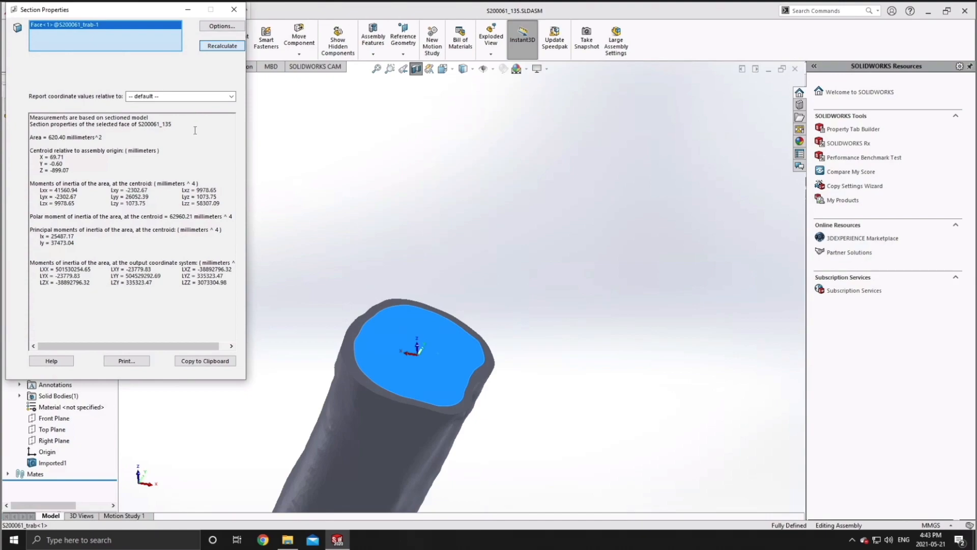
pyautogui.moveTo(75, 170); pyautogui.dragTo(31, 150)
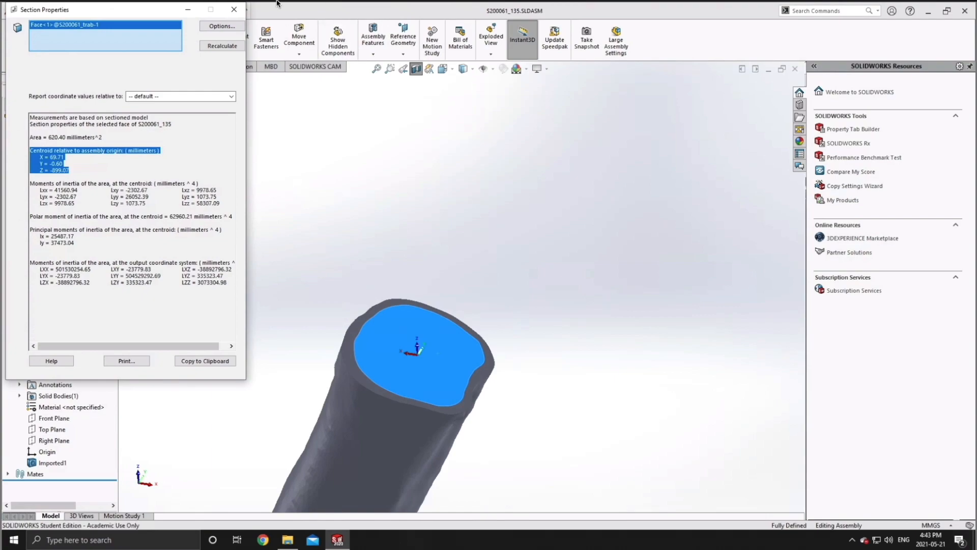
pyautogui.click(234, 9)
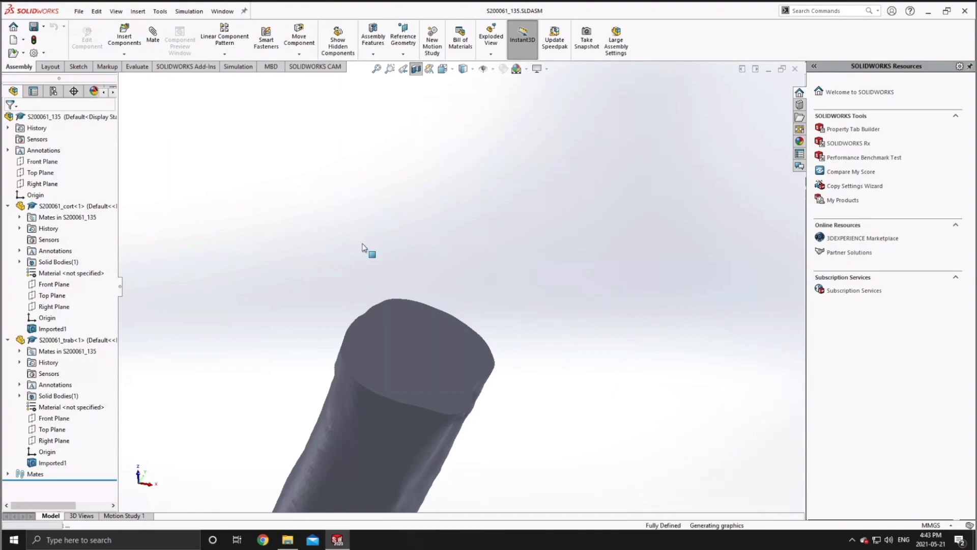
# Edit the section view's offset to -851 mm and apply it
pyautogui.click(416, 69)
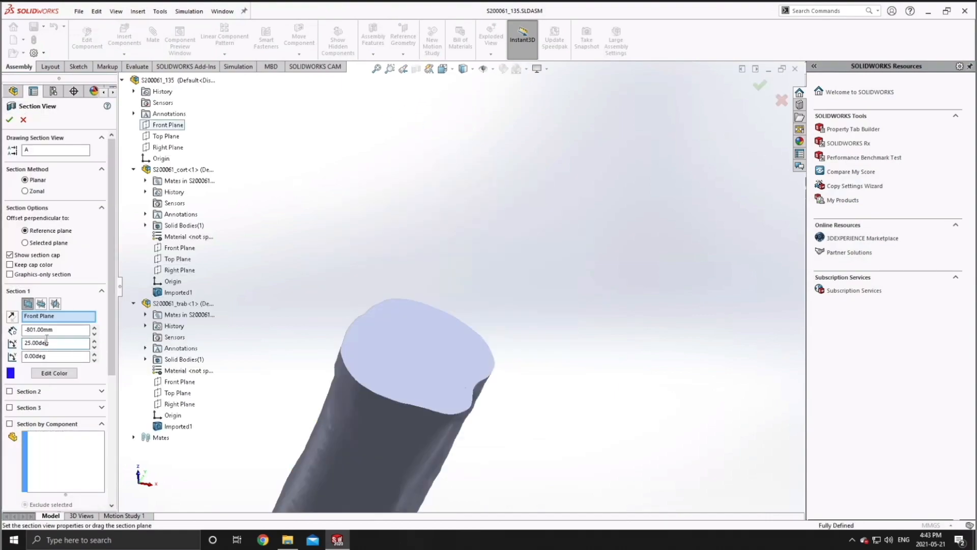
pyautogui.press('BackSpace')
pyautogui.write('5')
pyautogui.click(10, 120)
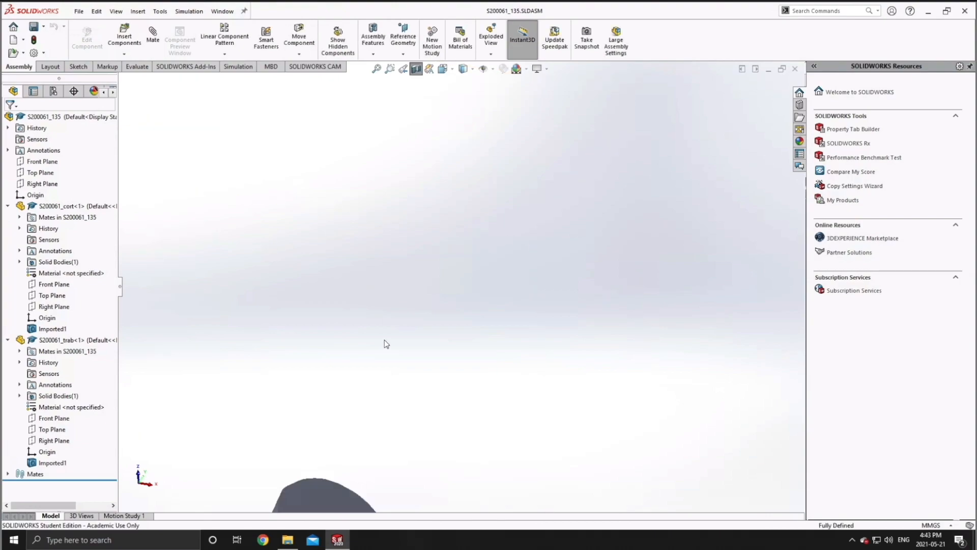
# Open Section Properties for the cut farther down the shaft and select the trabecular face
pyautogui.scroll(-5, 446, 388)
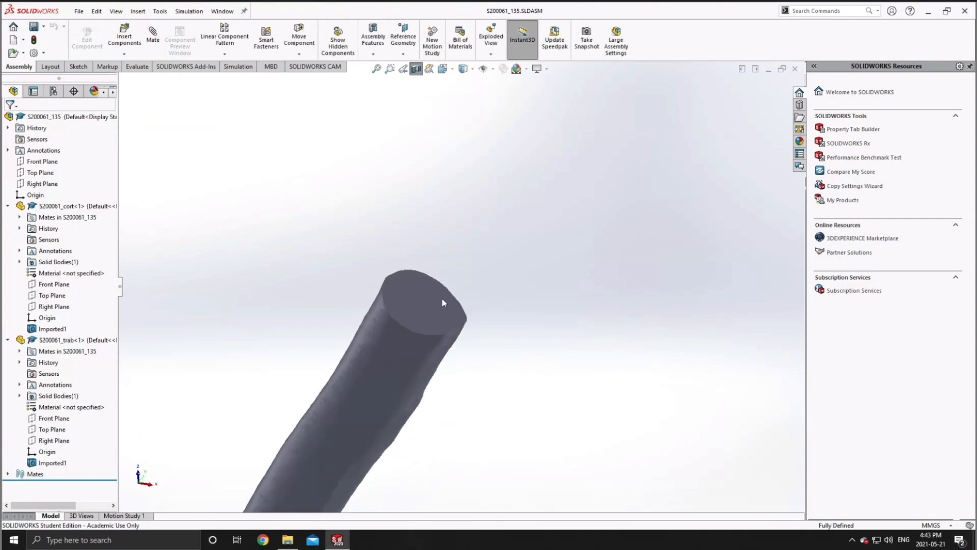
pyautogui.click(160, 11)
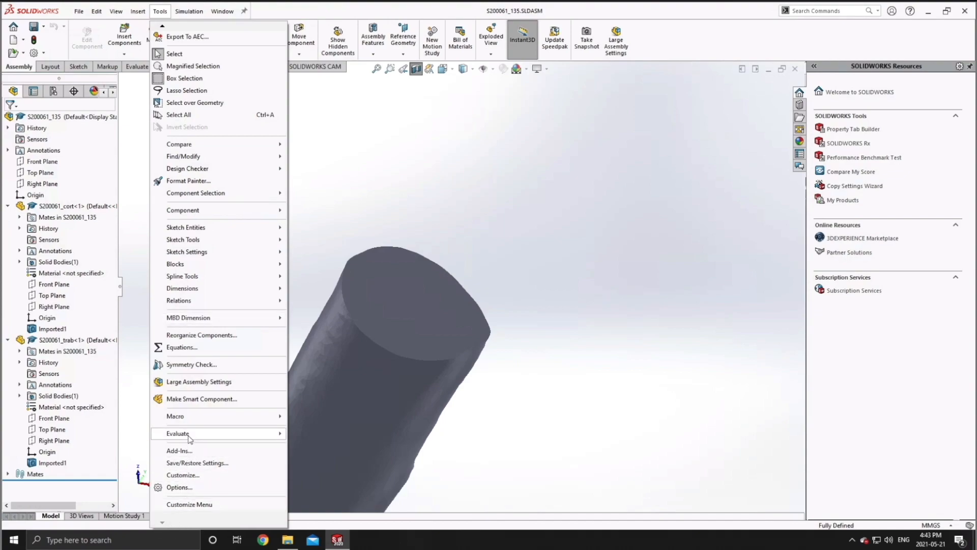
pyautogui.moveTo(189, 436)
pyautogui.click(329, 319)
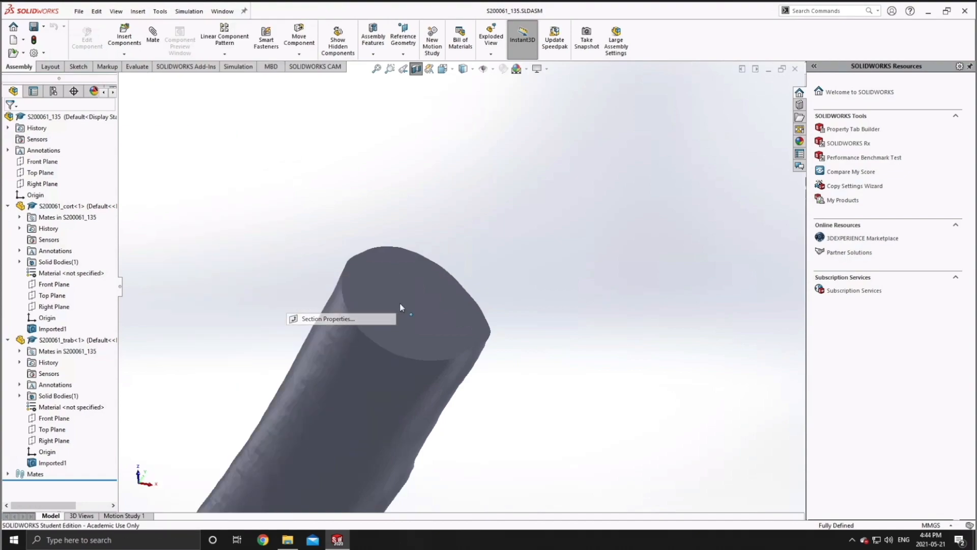
pyautogui.click(399, 303)
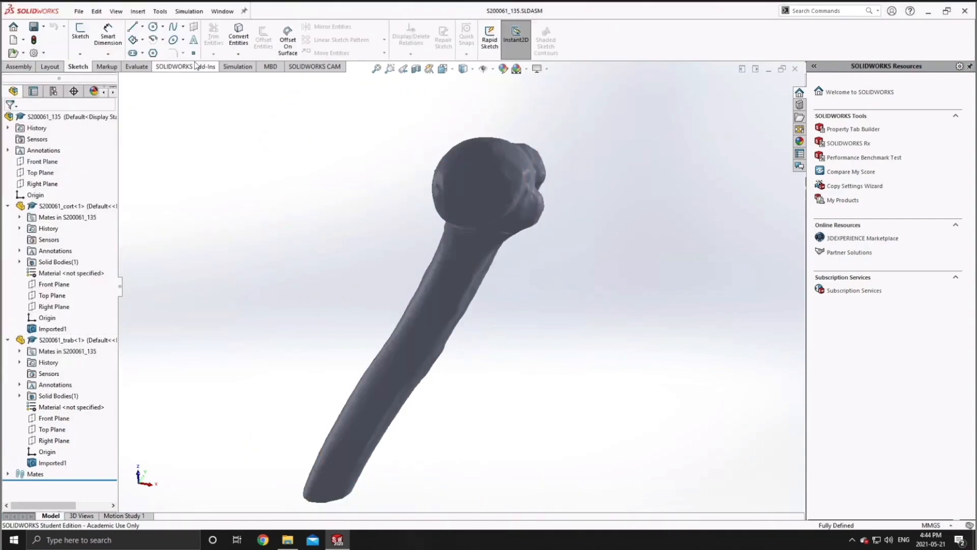
# Place a point in the 3D sketch and set its coordinates to X 69.71, Y -0.60 and Z -899
pyautogui.click(379, 150)
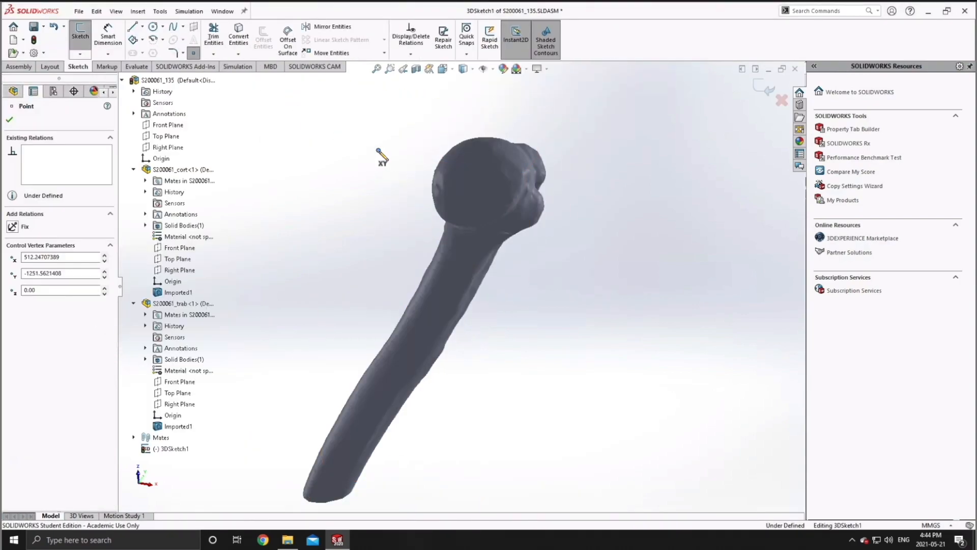
pyautogui.click(68, 260)
pyautogui.doubleClick(68, 260)
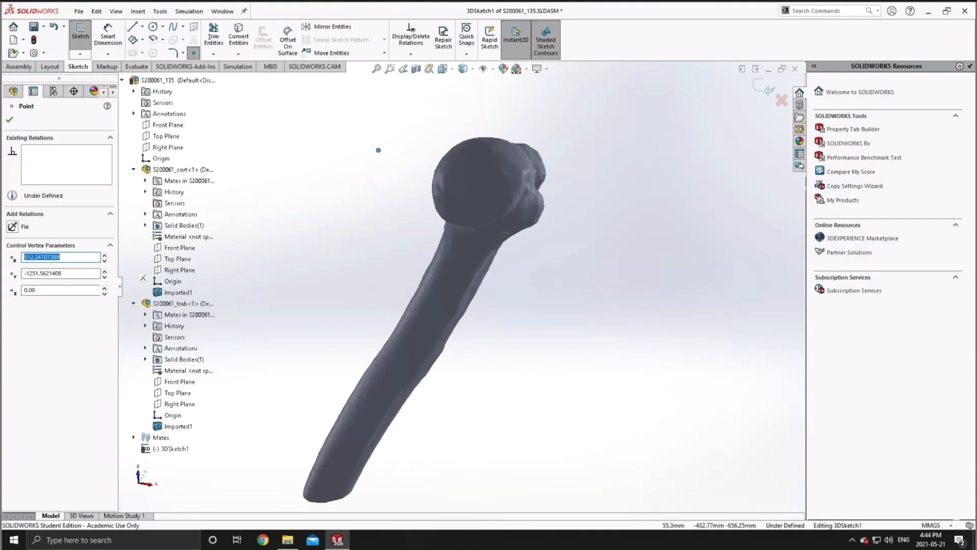
pyautogui.write('69.71')
pyautogui.press('Tab')
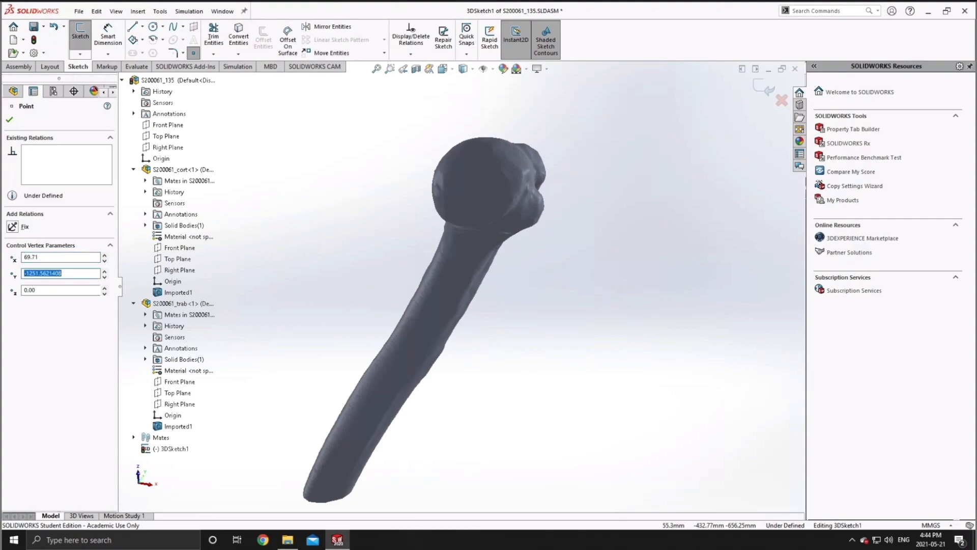
pyautogui.write('-0.60')
pyautogui.press('Tab')
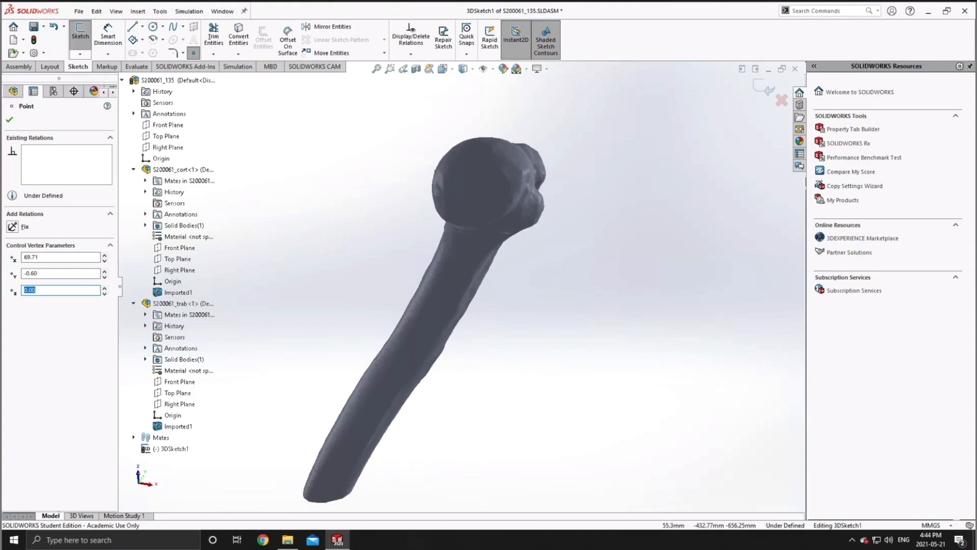
pyautogui.write('-899')
pyautogui.click(54, 163)
pyautogui.click(10, 121)
# Add a second shaft centroid point to the 3D sketch and enter its coordinates, including the value 10.30
pyautogui.moveTo(555, 231); pyautogui.dragTo(412, 212, button='middle')
pyautogui.click(394, 152)
pyautogui.click(346, 229)
pyautogui.moveTo(42, 257)
pyautogui.mouseDown()
pyautogui.moveTo(10, 257)
pyautogui.moveTo(11, 273)
pyautogui.mouseUp()
pyautogui.write('10.30')
pyautogui.moveTo(62, 290); pyautogui.dragTo(10, 290)
pyautogui.click(10, 121)
# Draw an infinite-length line through the two shaft centroid points and exit the 3D sketch
pyautogui.click(133, 26)
pyautogui.click(402, 152)
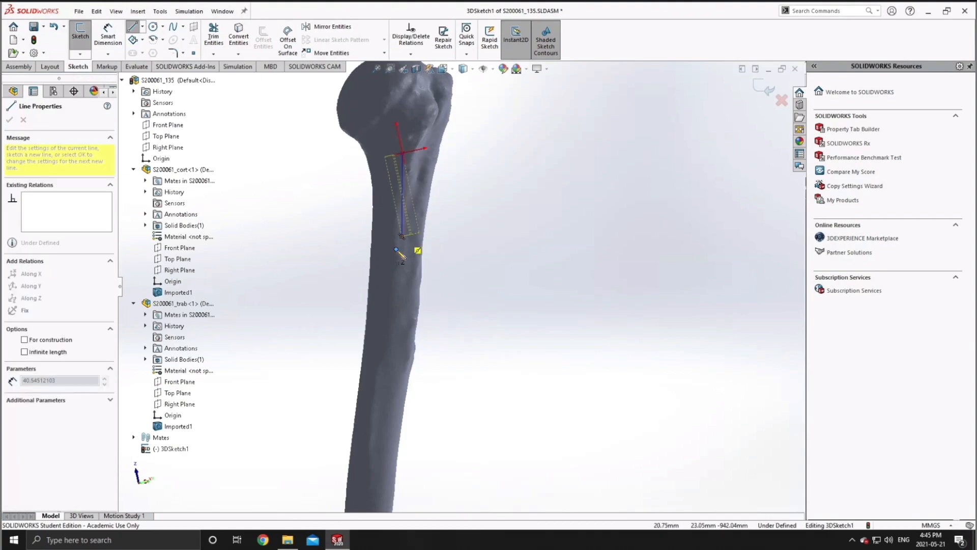
pyautogui.click(396, 249)
pyautogui.click(25, 305)
pyautogui.click(10, 120)
pyautogui.click(273, 135)
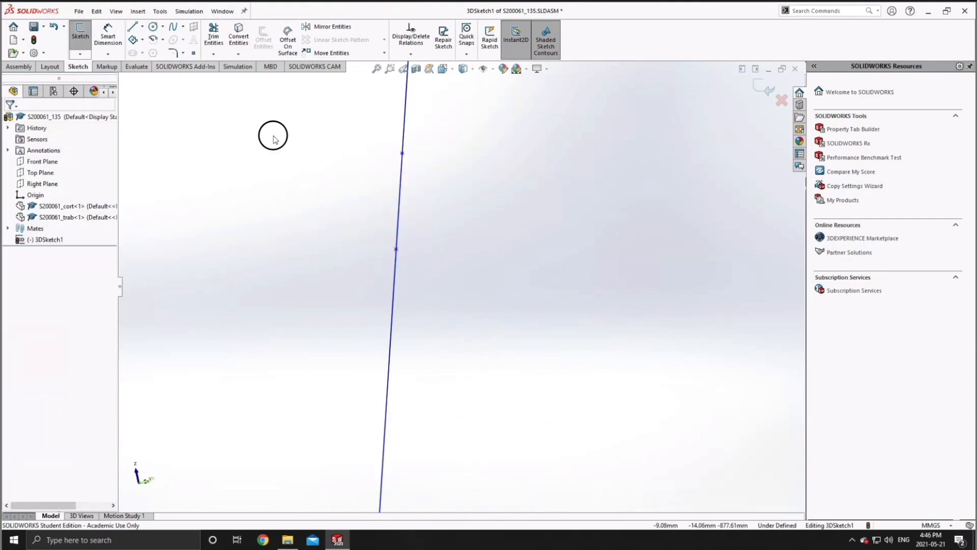
pyautogui.scroll(4, 492, 236)
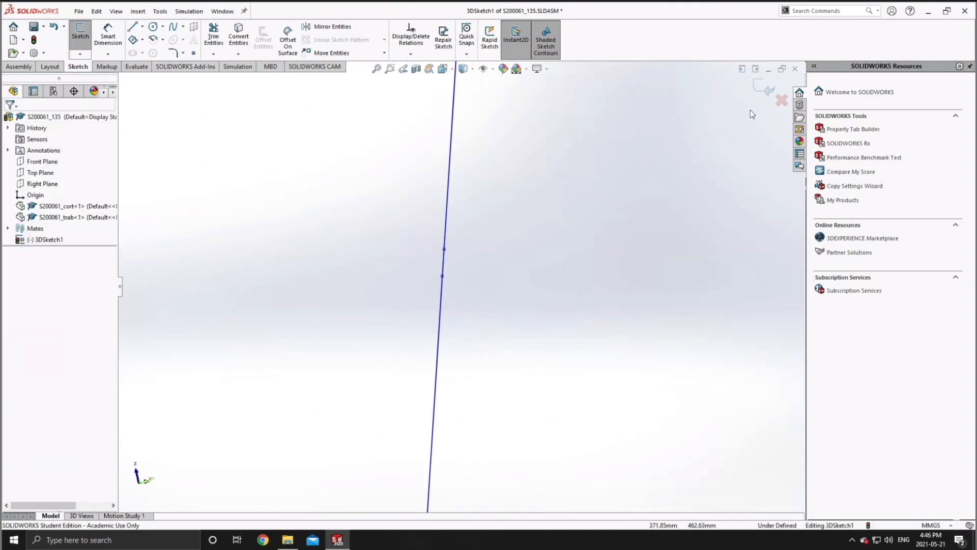
pyautogui.click(765, 88)
pyautogui.rightClick(53, 241)
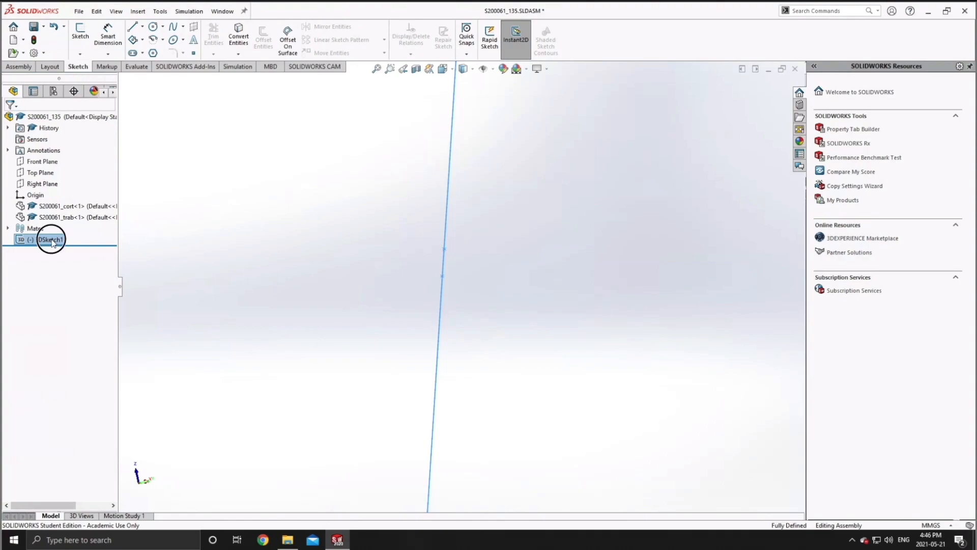
pyautogui.click(61, 226)
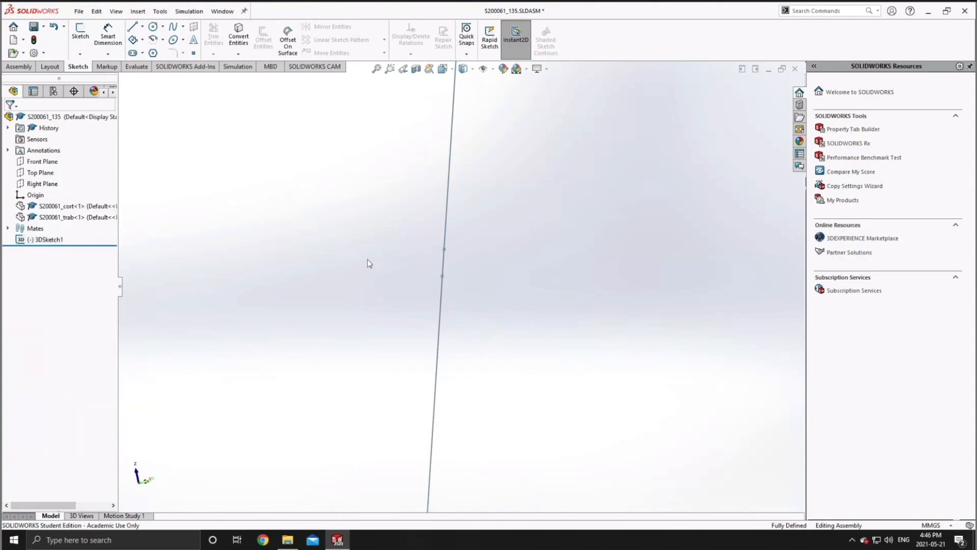
# Start a new 3D sketch and place three points around the margin of the bone's rounded head
pyautogui.moveTo(506, 279); pyautogui.dragTo(431, 272, button='middle')
pyautogui.click(80, 34)
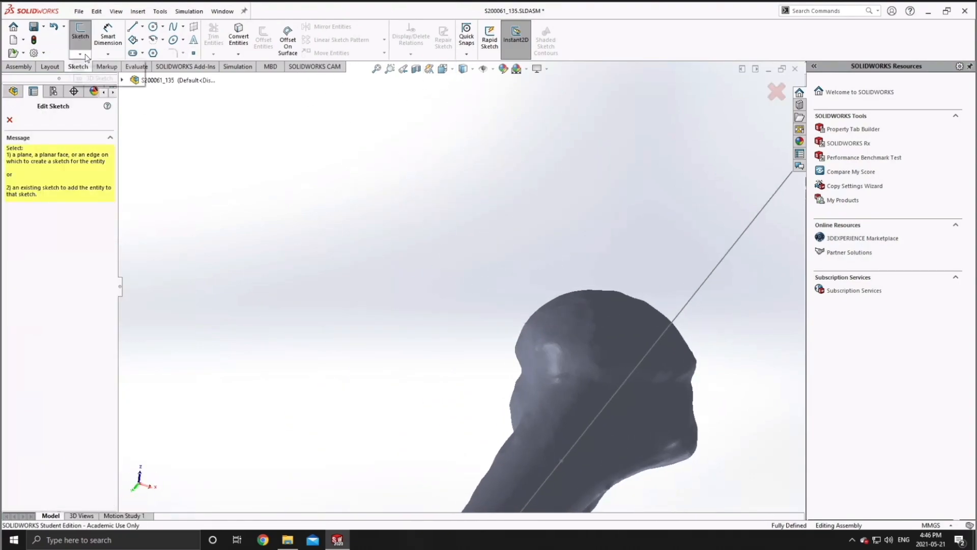
pyautogui.click(79, 54)
pyautogui.click(97, 78)
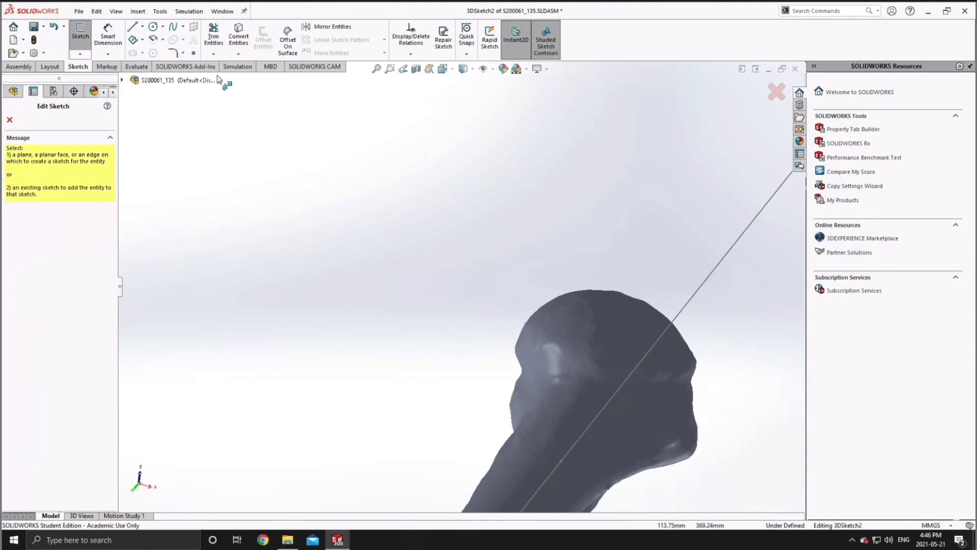
pyautogui.click(194, 53)
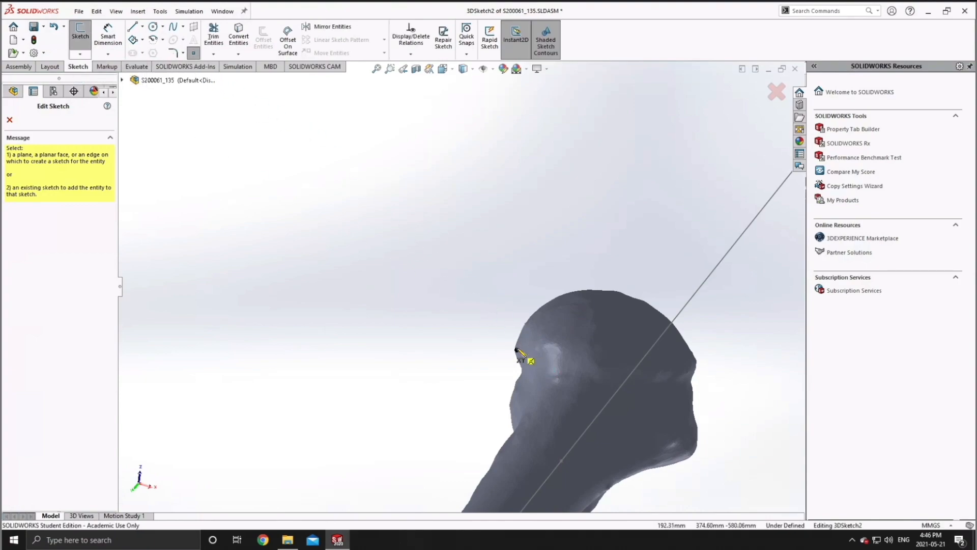
pyautogui.click(517, 346)
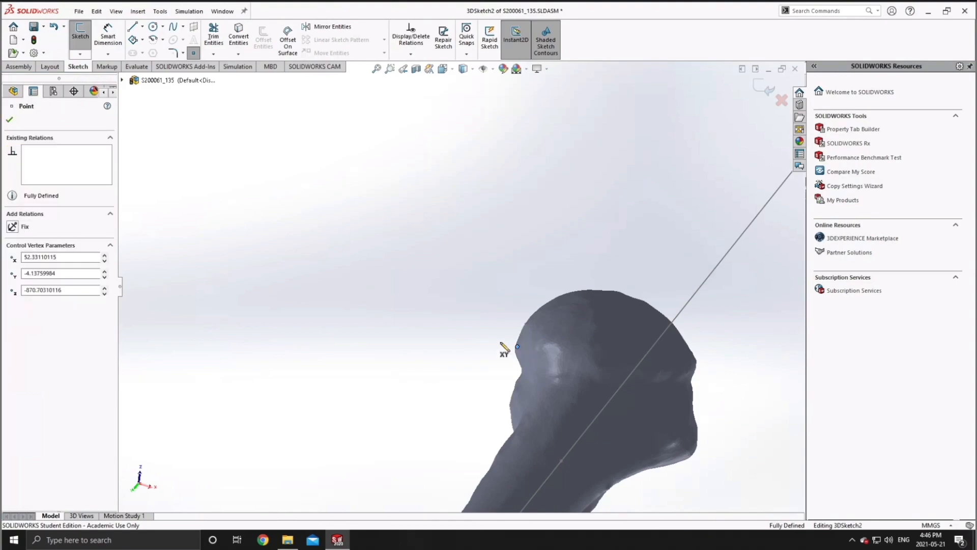
pyautogui.moveTo(498, 338); pyautogui.dragTo(494, 332, button='middle')
pyautogui.click(531, 347)
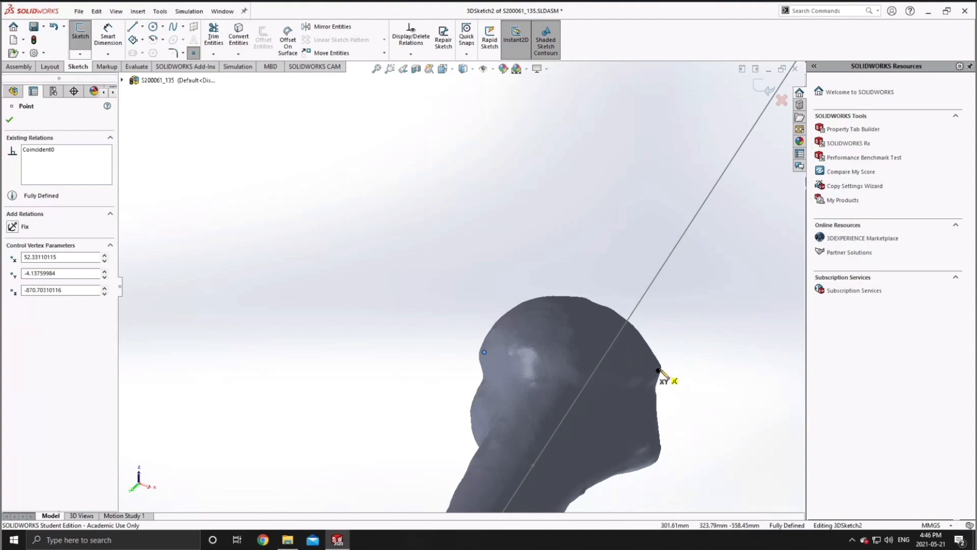
pyautogui.click(659, 370)
pyautogui.moveTo(684, 375)
pyautogui.mouseDown(button='middle')
pyautogui.moveTo(589, 384)
pyautogui.moveTo(594, 368)
pyautogui.moveTo(554, 389)
pyautogui.moveTo(675, 375)
pyautogui.moveTo(771, 395)
pyautogui.moveTo(791, 422)
pyautogui.mouseUp(button='middle')
pyautogui.moveTo(586, 306)
pyautogui.mouseDown(button='middle')
pyautogui.moveTo(565, 295)
pyautogui.moveTo(567, 280)
pyautogui.moveTo(586, 270)
pyautogui.moveTo(595, 279)
pyautogui.moveTo(727, 279)
pyautogui.moveTo(792, 384)
pyautogui.moveTo(753, 430)
pyautogui.moveTo(713, 418)
pyautogui.mouseUp(button='middle')
pyautogui.click(589, 403)
# Create a sketch plane coincident with the three head-margin points and exit the 3D sketch
pyautogui.click(194, 26)
pyautogui.click(711, 399)
pyautogui.click(707, 427)
pyautogui.moveTo(529, 346)
pyautogui.mouseDown(button='middle')
pyautogui.moveTo(482, 341)
pyautogui.moveTo(597, 346)
pyautogui.moveTo(652, 360)
pyautogui.moveTo(607, 360)
pyautogui.mouseUp(button='middle')
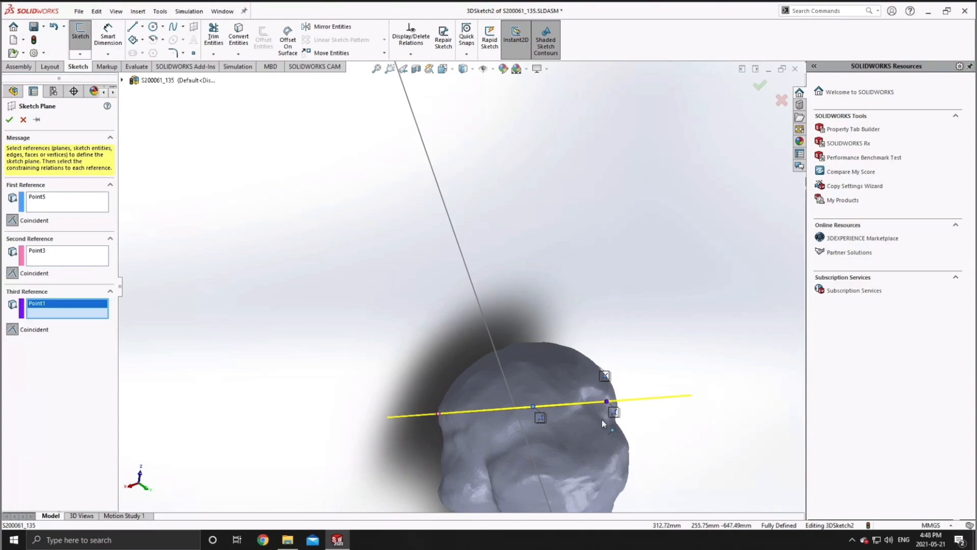
pyautogui.scroll(3, 560, 415)
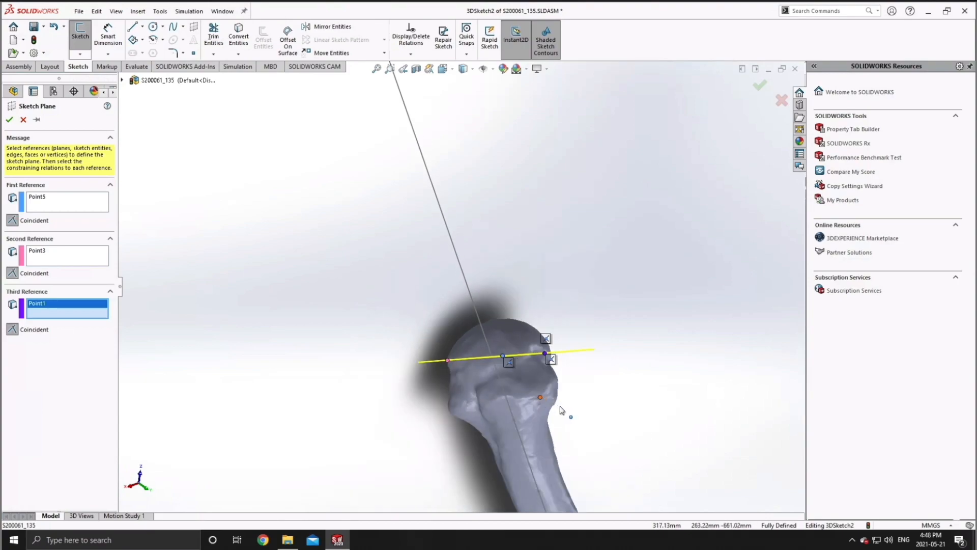
pyautogui.moveTo(580, 402)
pyautogui.mouseDown(button='middle')
pyautogui.moveTo(629, 375)
pyautogui.moveTo(681, 378)
pyautogui.moveTo(701, 343)
pyautogui.moveTo(694, 387)
pyautogui.moveTo(671, 395)
pyautogui.moveTo(646, 389)
pyautogui.mouseUp(button='middle')
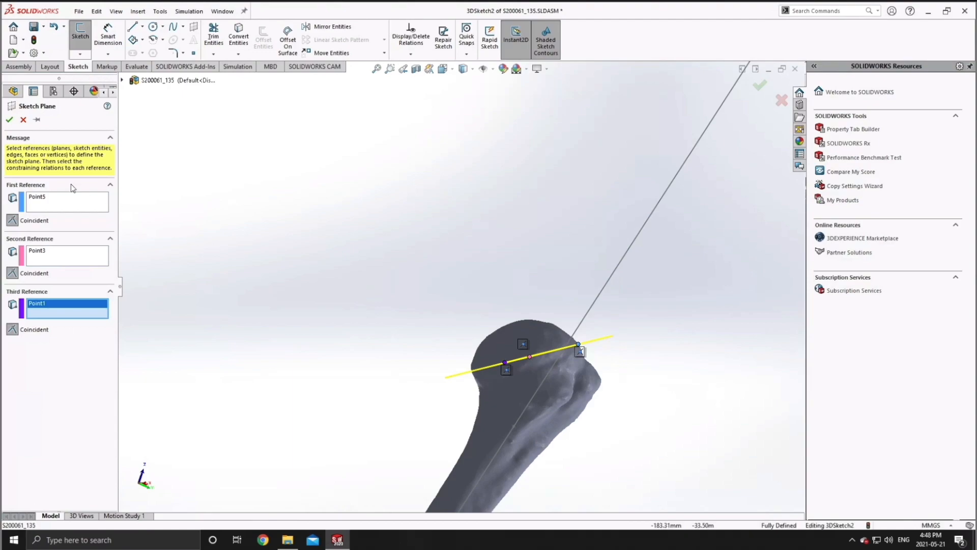
pyautogui.click(10, 120)
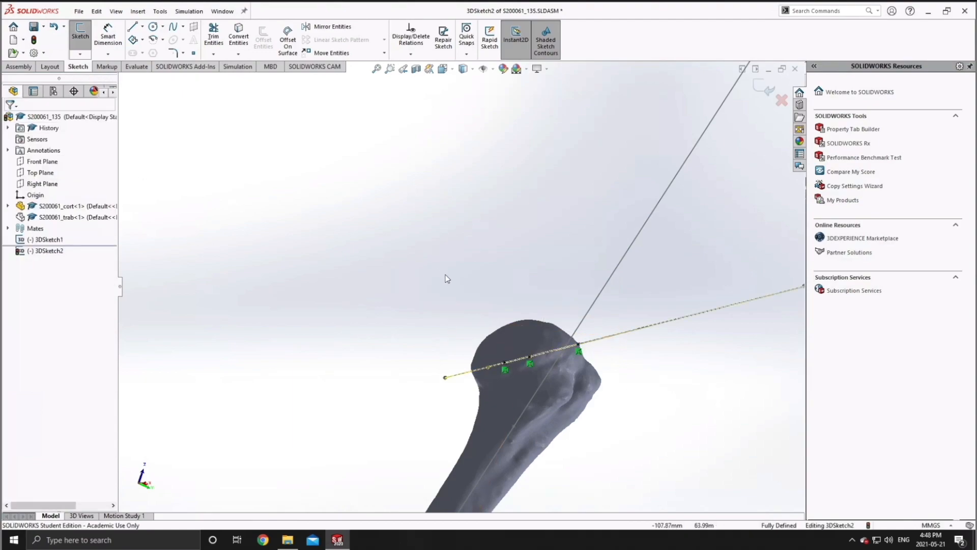
pyautogui.moveTo(482, 335)
pyautogui.mouseDown(button='middle')
pyautogui.moveTo(487, 349)
pyautogui.moveTo(450, 329)
pyautogui.moveTo(438, 288)
pyautogui.moveTo(509, 305)
pyautogui.mouseUp(button='middle')
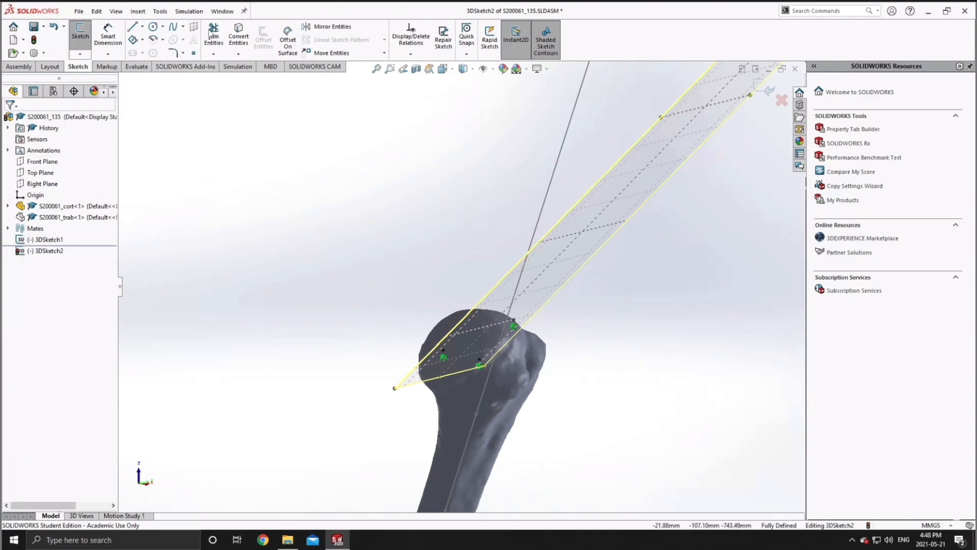
pyautogui.click(762, 86)
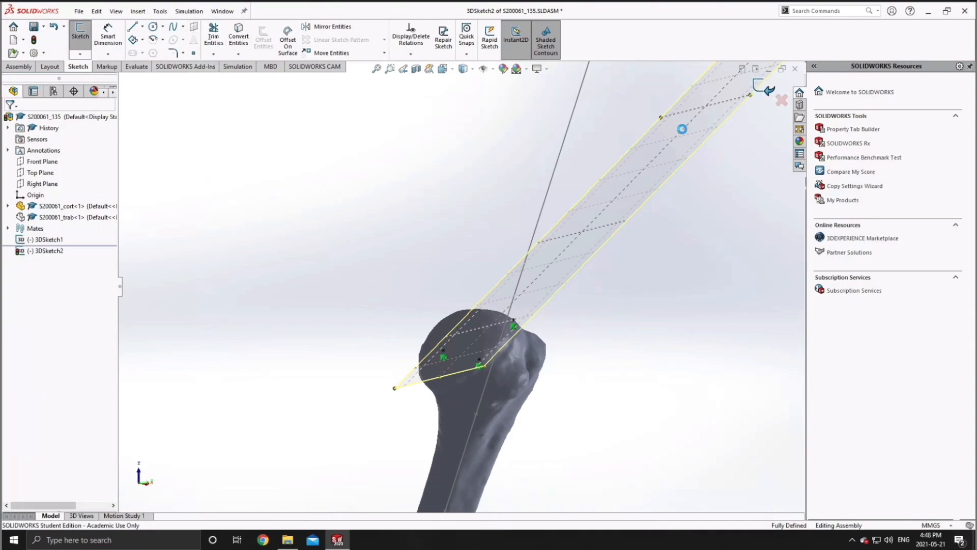
# Create a sketch plane perpendicular to Plane1@3DSketch2 with Line1@3DSketch1 as second reference, and enlarge it to span the bone
pyautogui.click(193, 27)
pyautogui.scroll(5, 514, 258)
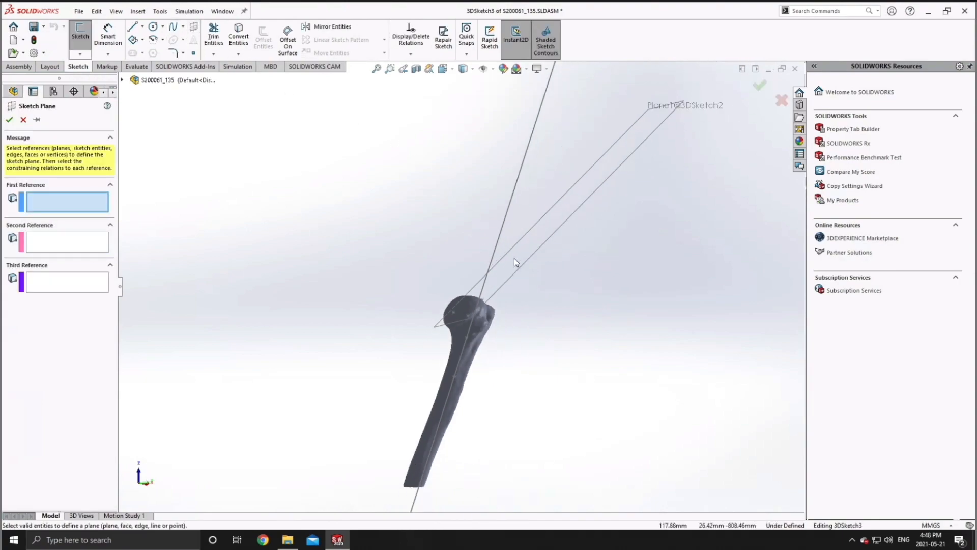
pyautogui.click(694, 106)
pyautogui.click(13, 238)
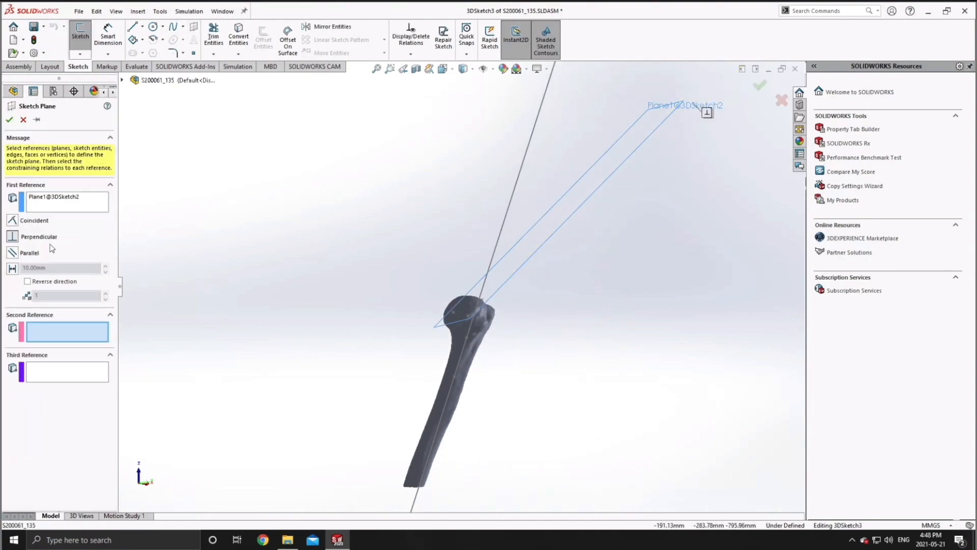
pyautogui.click(526, 182)
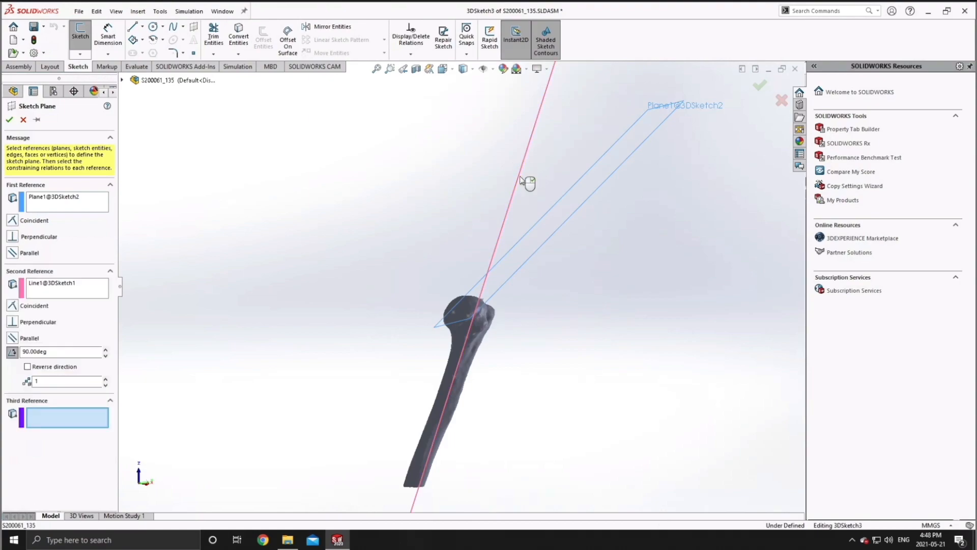
pyautogui.scroll(3, 540, 303)
pyautogui.scroll(5, 538, 301)
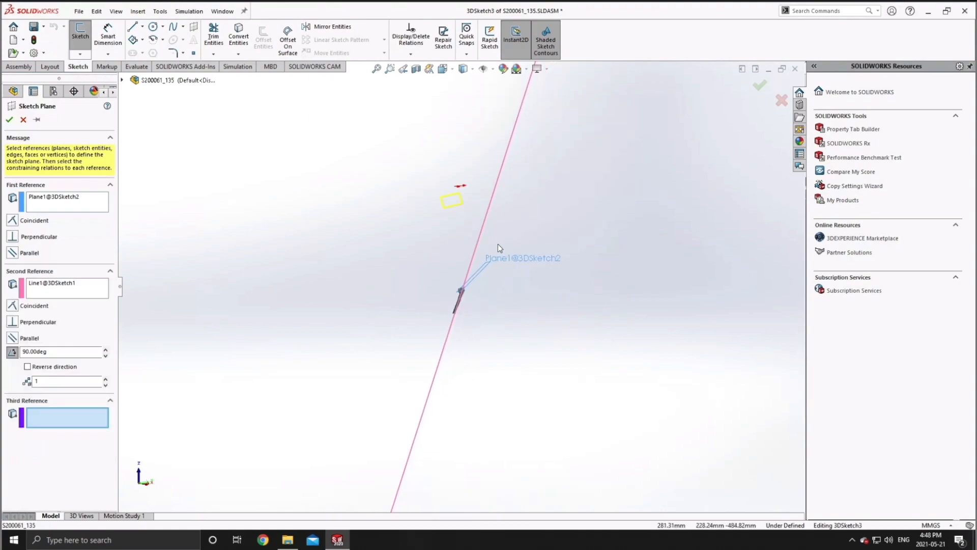
pyautogui.scroll(-4, 498, 244)
pyautogui.click(767, 87)
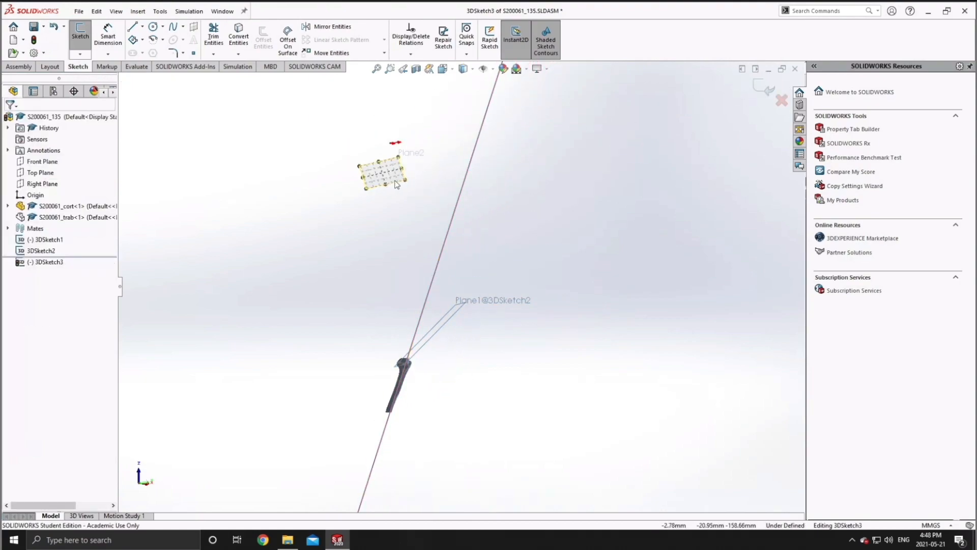
pyautogui.moveTo(406, 182)
pyautogui.mouseDown()
pyautogui.moveTo(415, 414)
pyautogui.moveTo(404, 469)
pyautogui.moveTo(458, 439)
pyautogui.moveTo(382, 455)
pyautogui.moveTo(377, 469)
pyautogui.mouseUp()
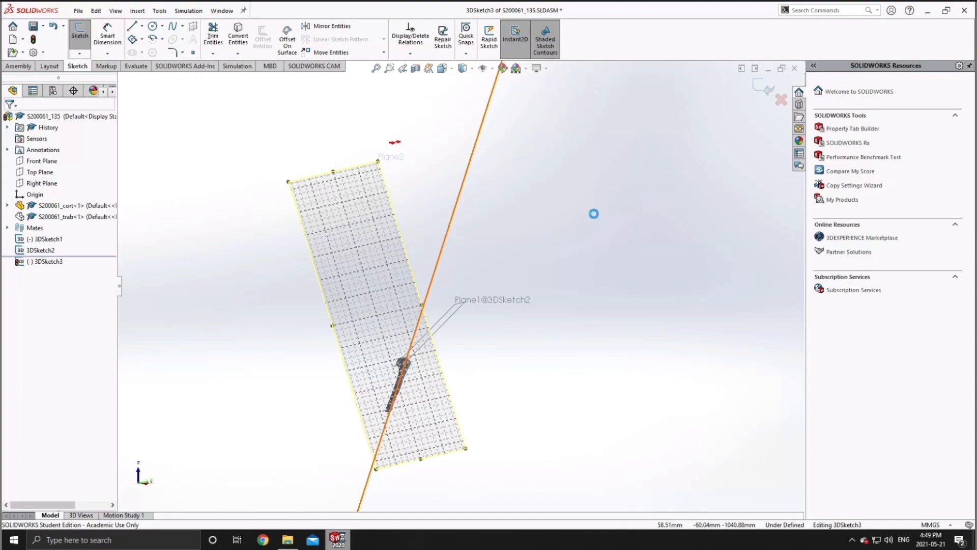
pyautogui.click(764, 87)
# Save the assembly and sketch a line on the enlarged plane from the shaft axis out past the head's lower edge
pyautogui.scroll(-5, 407, 356)
pyautogui.moveTo(509, 254); pyautogui.dragTo(476, 244, button='middle')
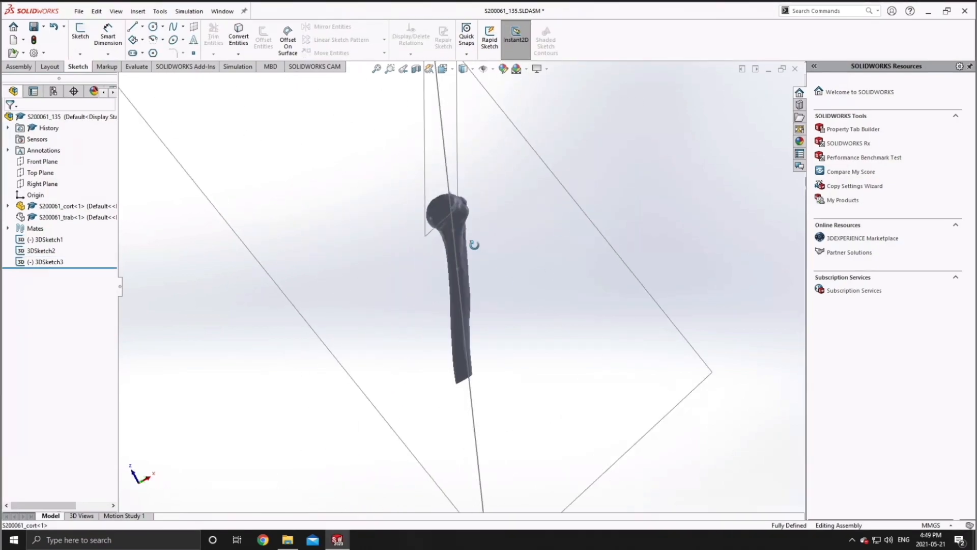
pyautogui.click(132, 26)
pyautogui.scroll(5, 456, 290)
pyautogui.scroll(-3, 371, 412)
pyautogui.hotkey('ctrl', 's')
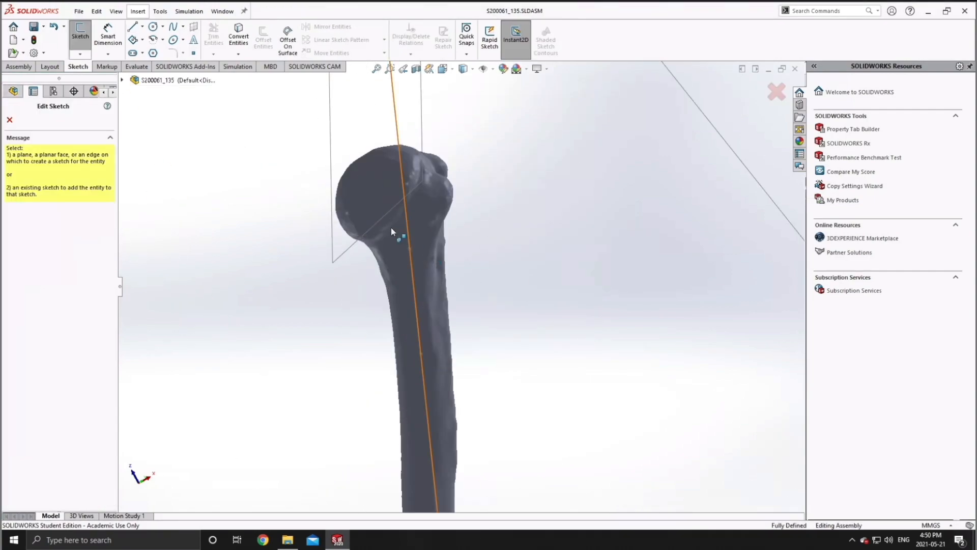
pyautogui.click(408, 228)
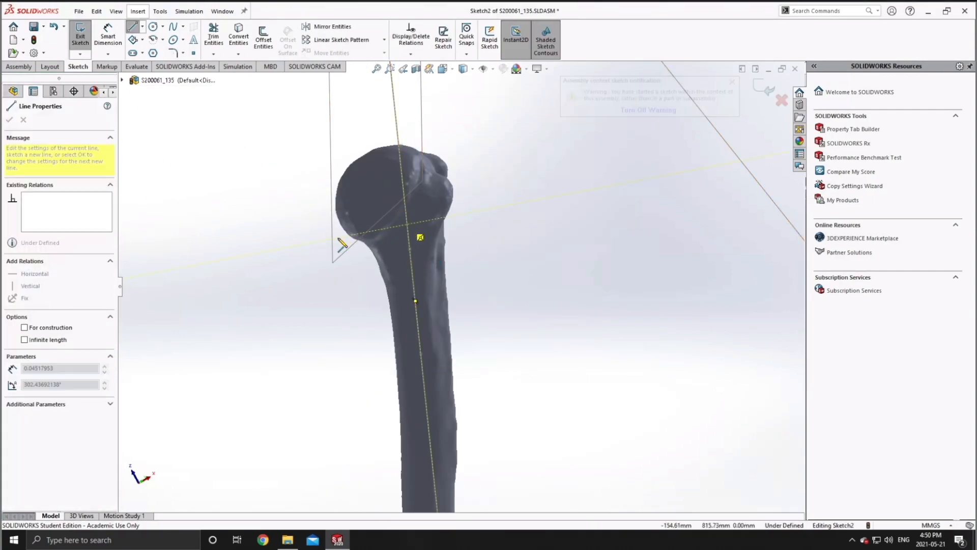
pyautogui.click(311, 243)
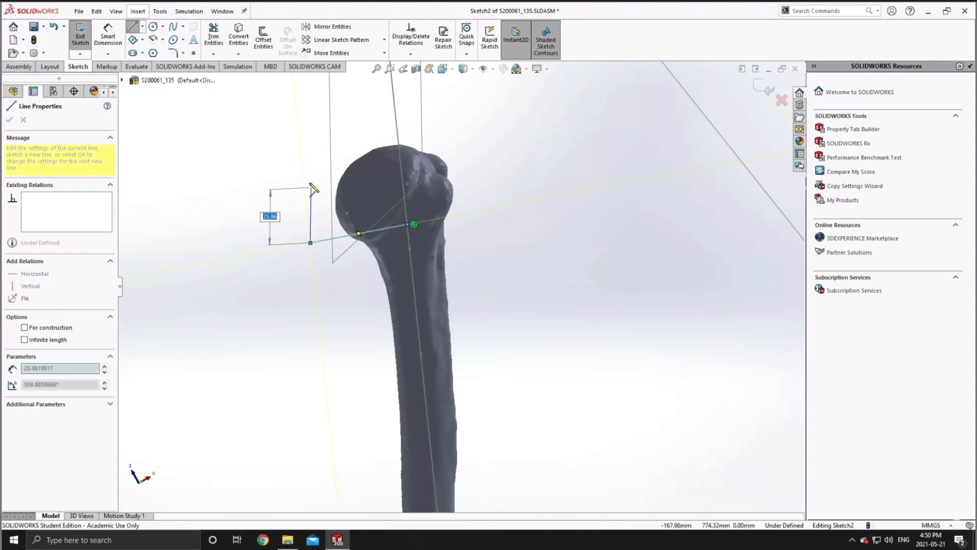
pyautogui.press('Escape')
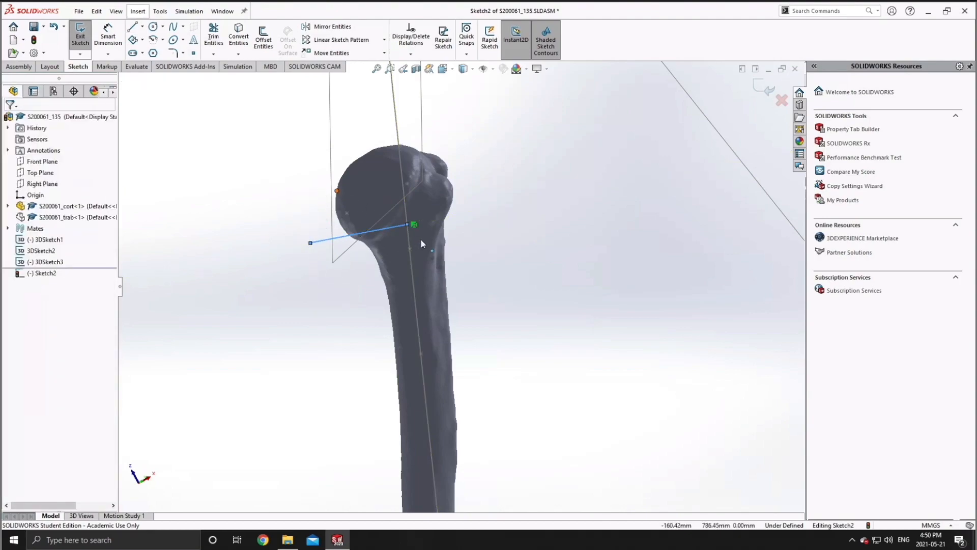
# Sketch a diagonal line from the shaft axis near the top of the head, crossing the first line at the neck edge
pyautogui.scroll(1, 419, 238)
pyautogui.scroll(-2, 416, 231)
pyautogui.scroll(-3, 434, 306)
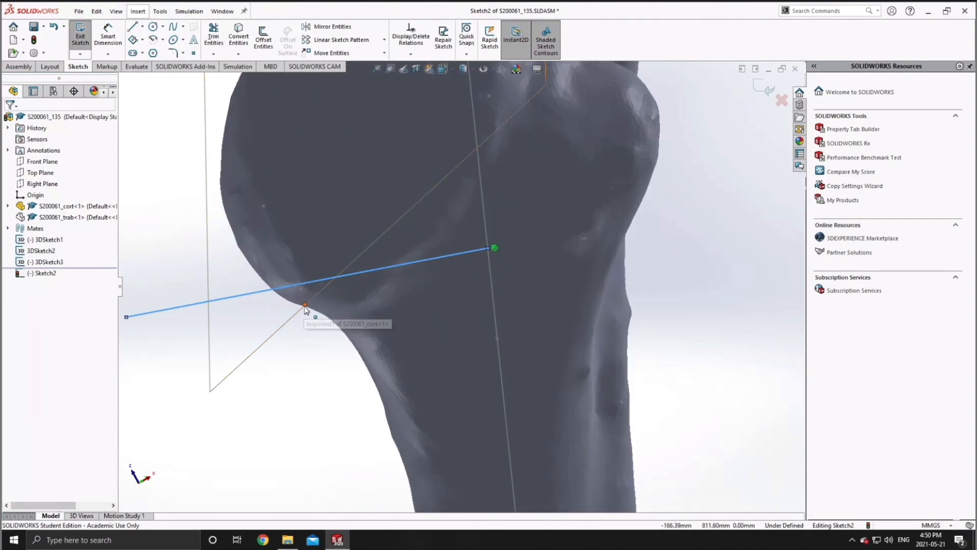
pyautogui.moveTo(332, 357)
pyautogui.mouseDown(button='middle')
pyautogui.moveTo(404, 321)
pyautogui.moveTo(327, 330)
pyautogui.moveTo(404, 344)
pyautogui.moveTo(382, 397)
pyautogui.moveTo(338, 295)
pyautogui.moveTo(334, 308)
pyautogui.moveTo(375, 292)
pyautogui.moveTo(377, 329)
pyautogui.moveTo(347, 330)
pyautogui.moveTo(493, 304)
pyautogui.mouseUp(button='middle')
pyautogui.scroll(11, 326, 332)
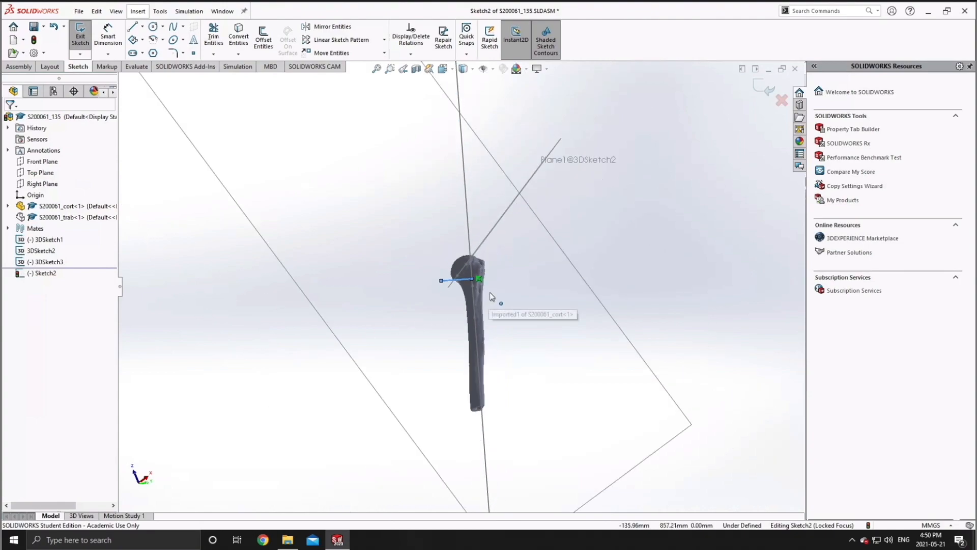
pyautogui.scroll(-10, 472, 275)
pyautogui.click(261, 320)
pyautogui.press('Escape')
pyautogui.click(133, 27)
pyautogui.click(481, 101)
pyautogui.click(286, 390)
# Dimension the angle between the diagonal line and the shaft axis and set it to 135 degrees
pyautogui.click(108, 36)
pyautogui.scroll(4, 454, 218)
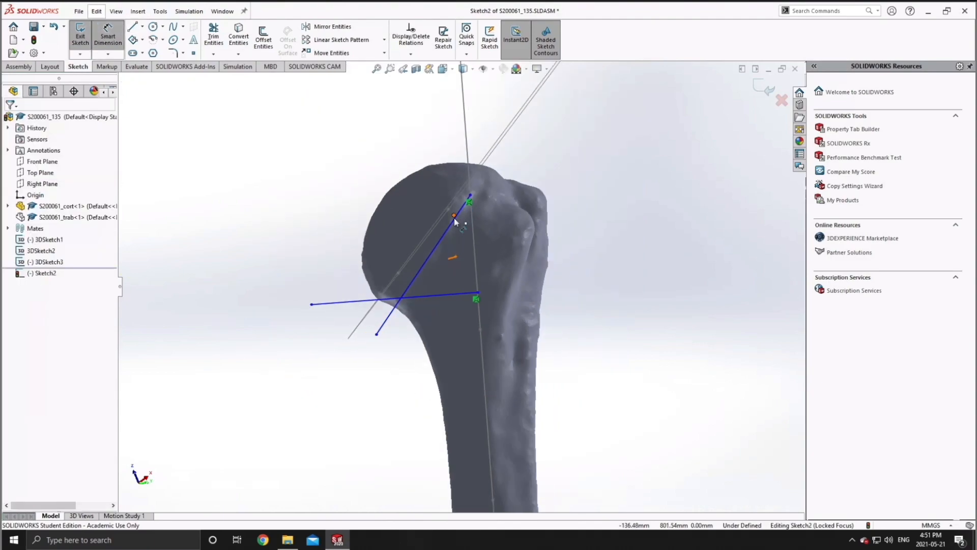
pyautogui.click(390, 316)
pyautogui.click(470, 178)
pyautogui.click(414, 149)
pyautogui.write('135')
pyautogui.press('Return')
# Trim the diagonal line and the lower line to a corner at the neck edge, and exit the sketch
pyautogui.scroll(-5, 448, 269)
pyautogui.click(214, 36)
pyautogui.moveTo(248, 376); pyautogui.dragTo(285, 388)
pyautogui.click(18, 213)
pyautogui.click(282, 349)
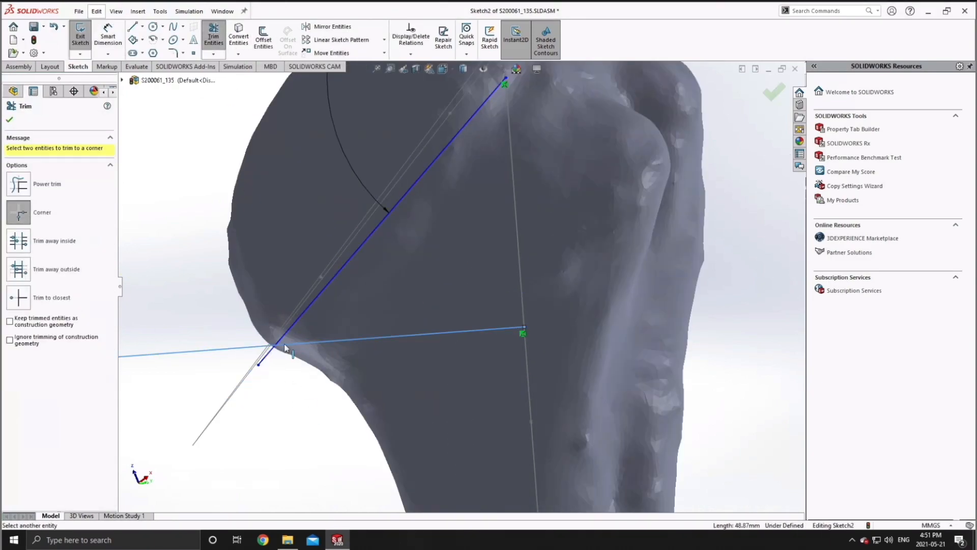
pyautogui.press('Escape')
pyautogui.scroll(5, 404, 402)
pyautogui.scroll(4, 458, 296)
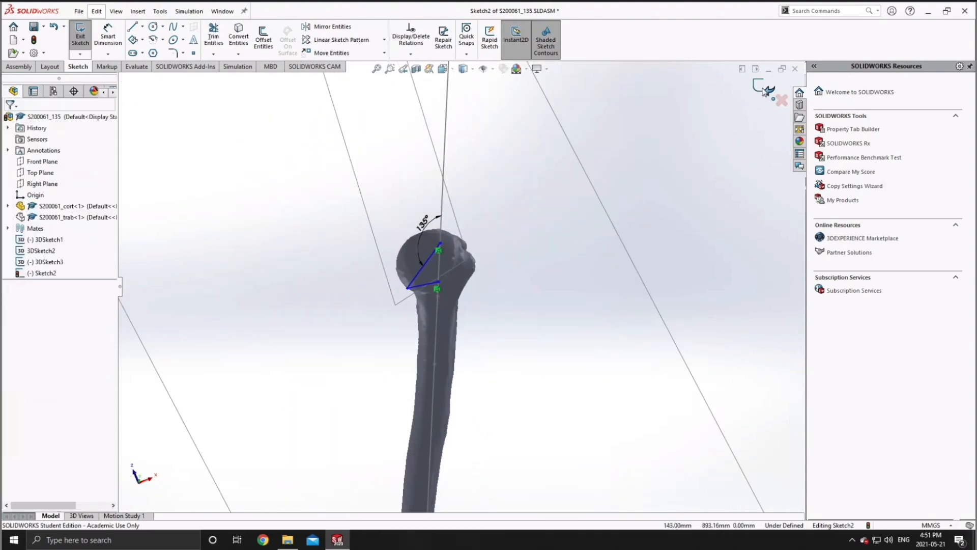
pyautogui.click(766, 91)
# Start a sketch plane in a 3D sketch, using Plane2@3DSketch3 as the first reference with a Perpendicular relation
pyautogui.moveTo(530, 303); pyautogui.dragTo(491, 298, button='middle')
pyautogui.scroll(-4, 443, 246)
pyautogui.click(194, 27)
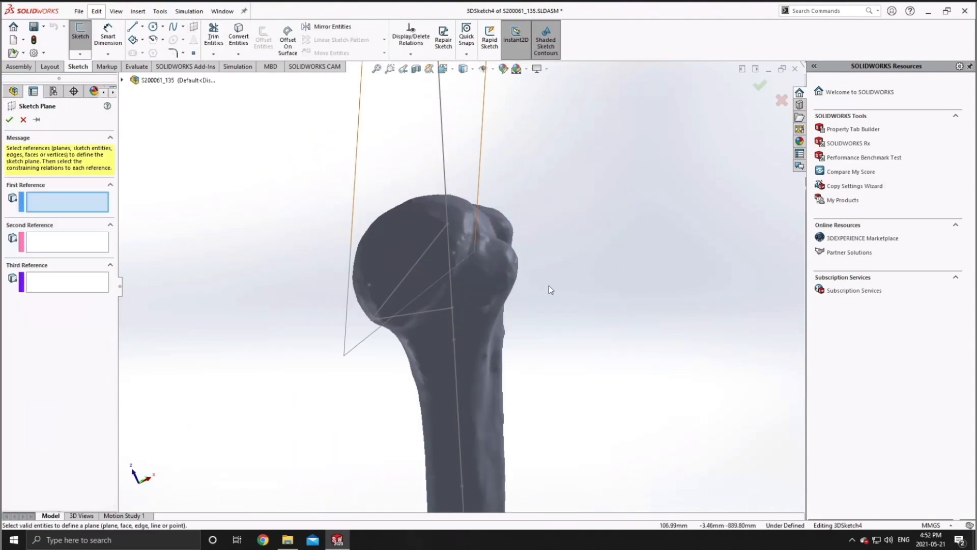
pyautogui.scroll(8, 519, 272)
pyautogui.click(529, 267)
pyautogui.scroll(1, 450, 281)
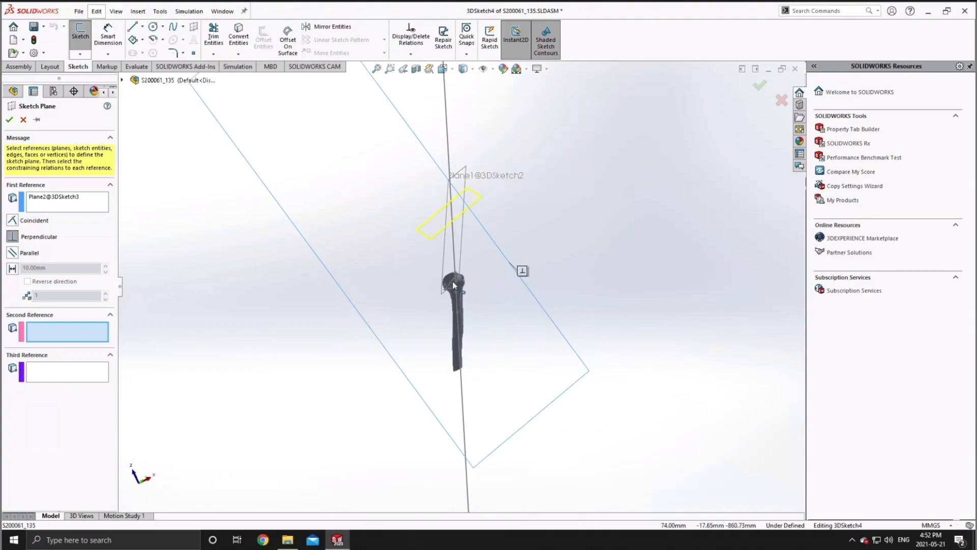
pyautogui.scroll(3, 453, 285)
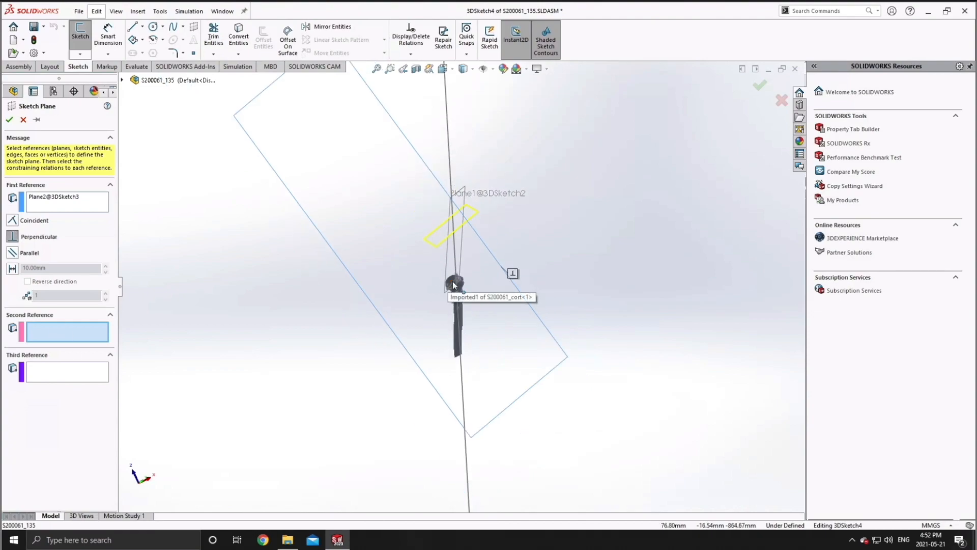
pyautogui.scroll(-8, 453, 281)
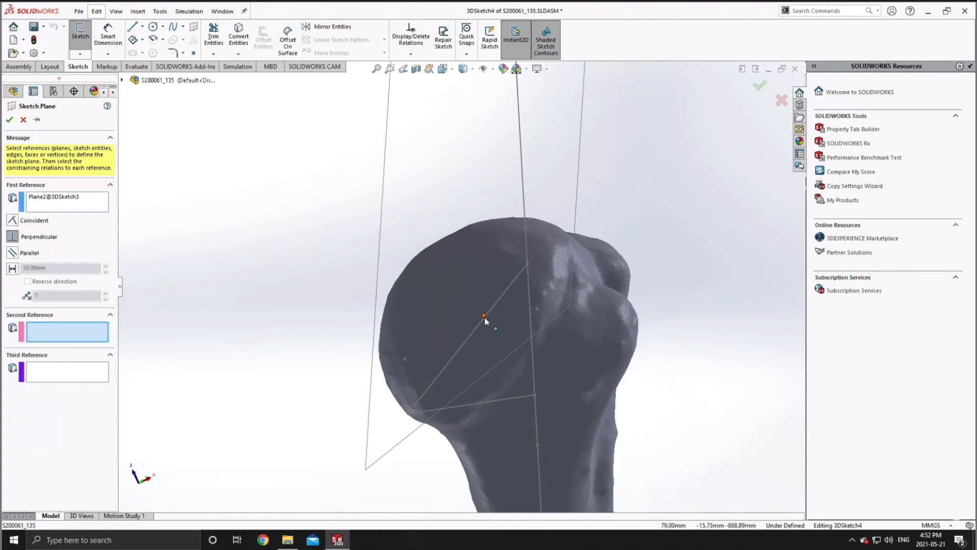
# Set the diagonal line Line3@Sketch2 as second reference with a Coincident relation and create the plane
pyautogui.click(484, 319)
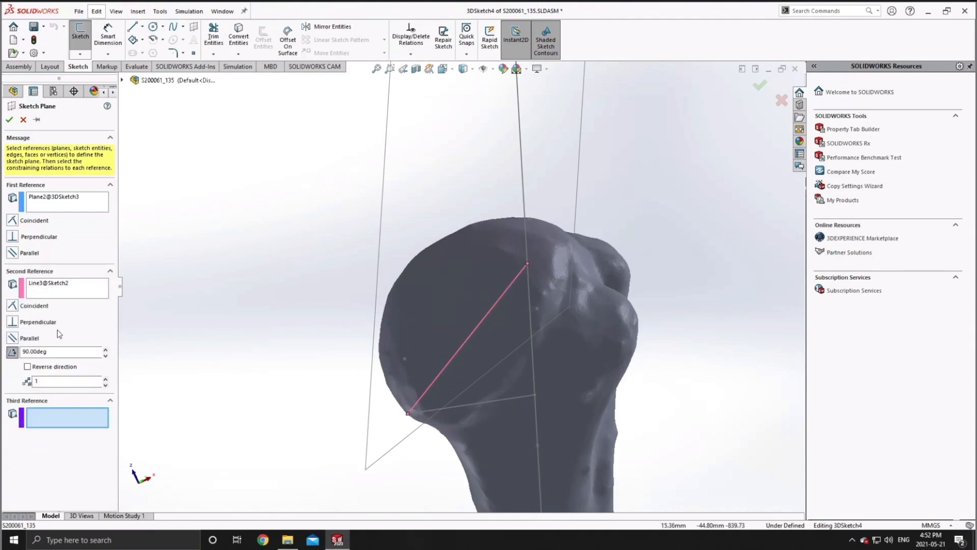
pyautogui.click(14, 338)
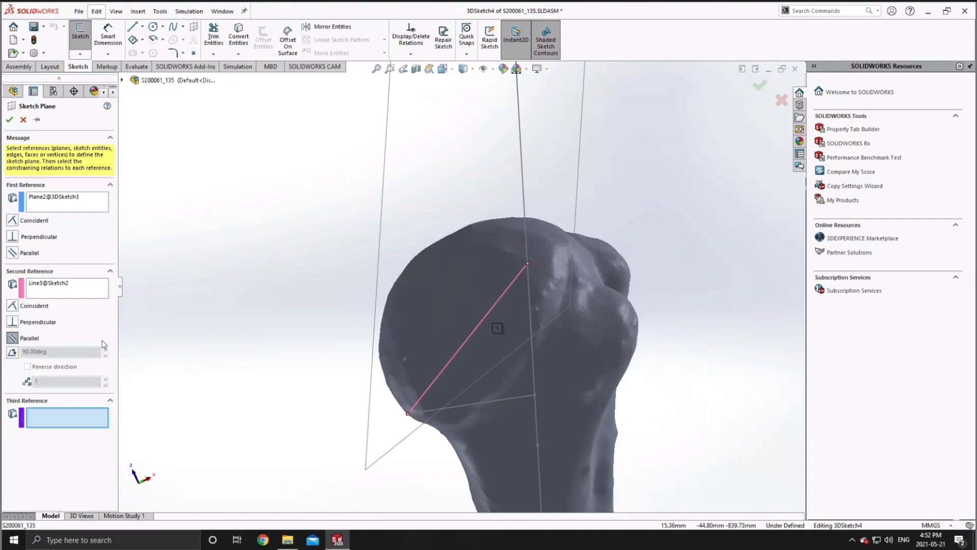
pyautogui.scroll(5, 284, 342)
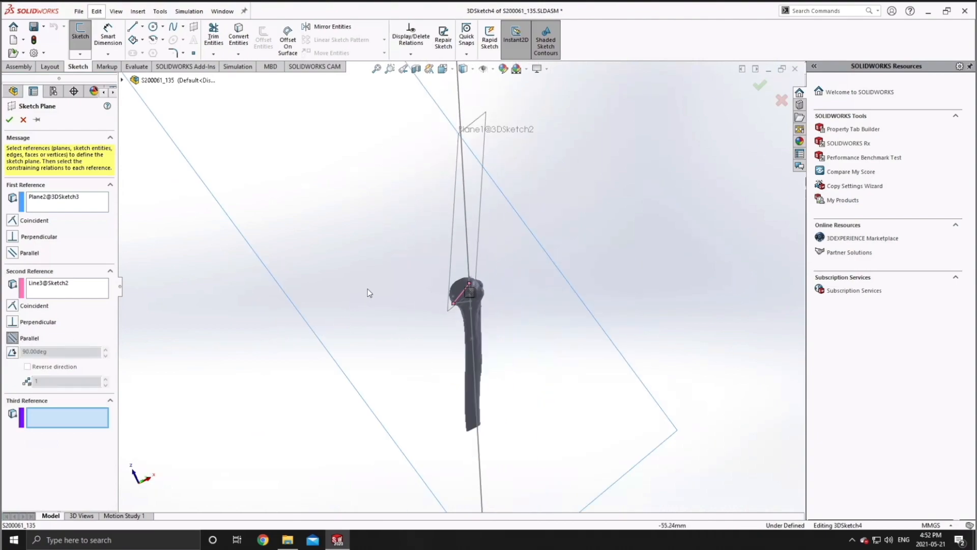
pyautogui.scroll(4, 369, 303)
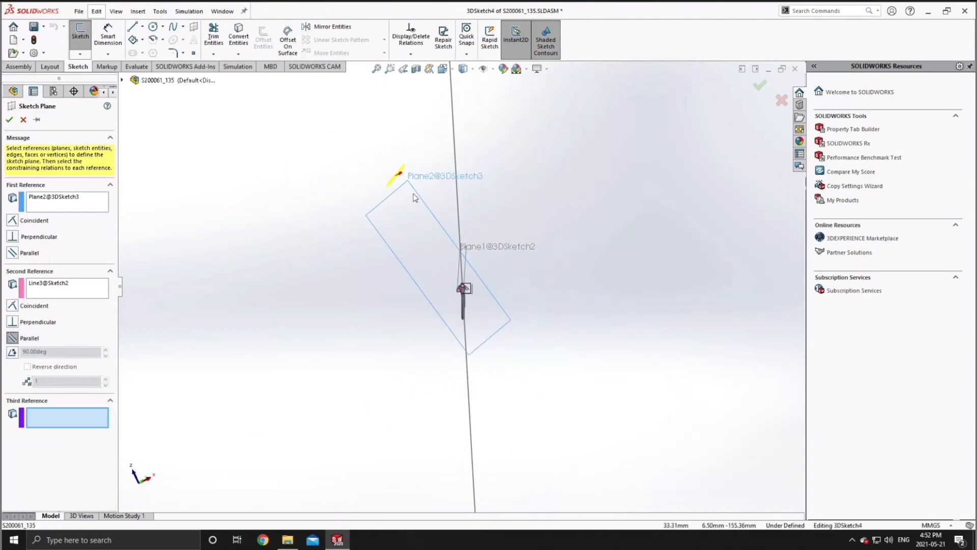
pyautogui.scroll(-4, 493, 243)
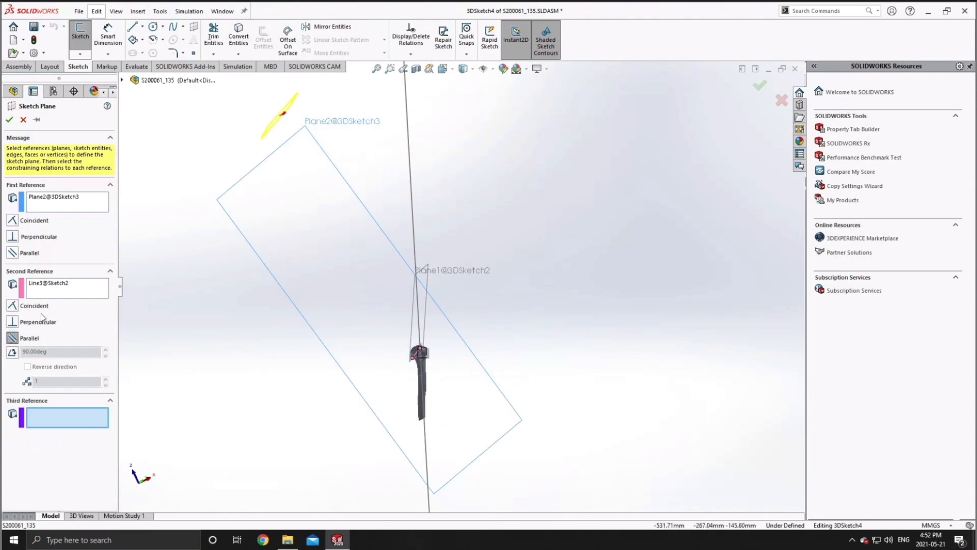
pyautogui.click(14, 307)
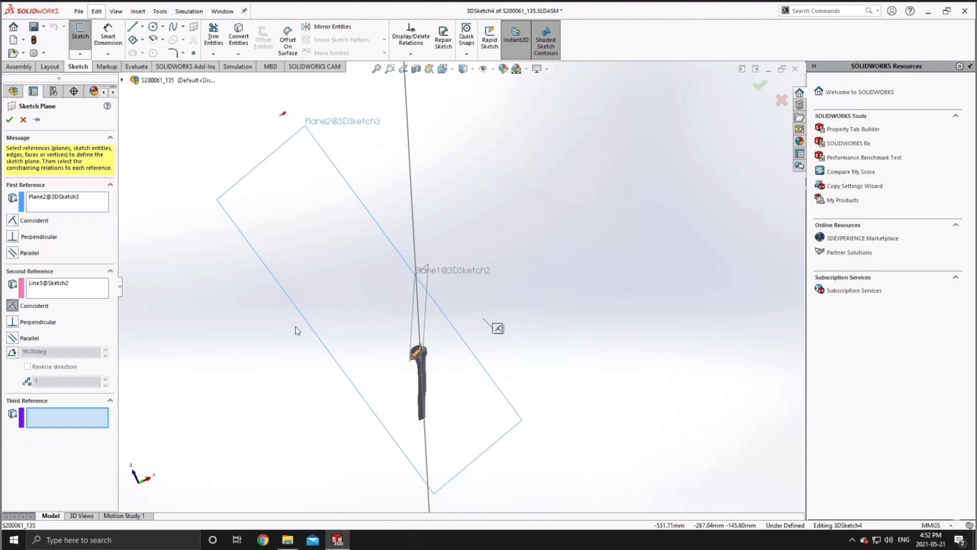
pyautogui.scroll(-6, 451, 329)
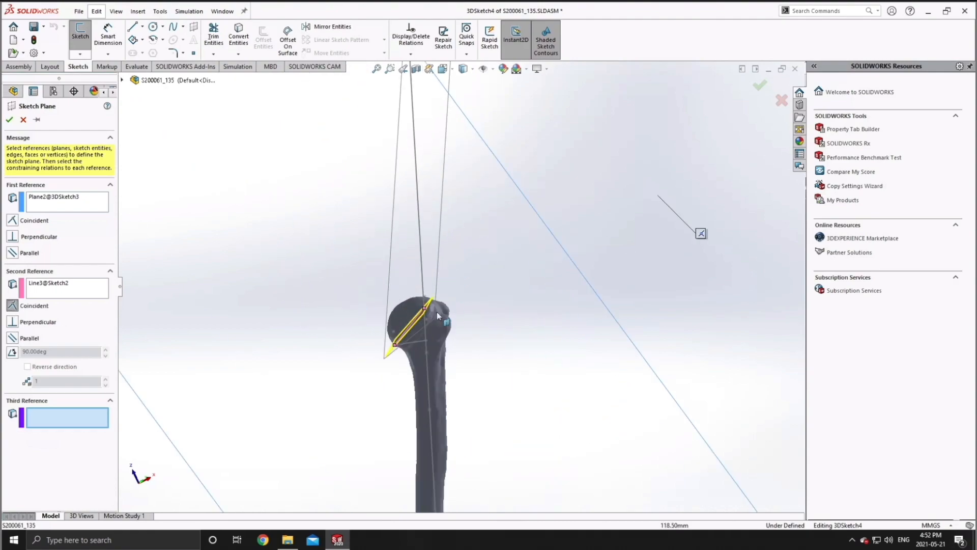
pyautogui.scroll(-8, 437, 311)
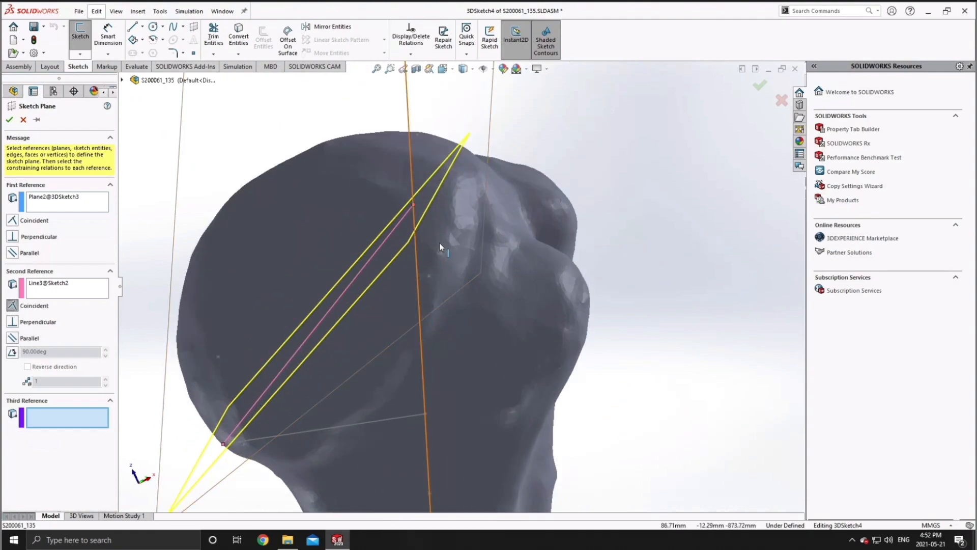
pyautogui.scroll(4, 453, 285)
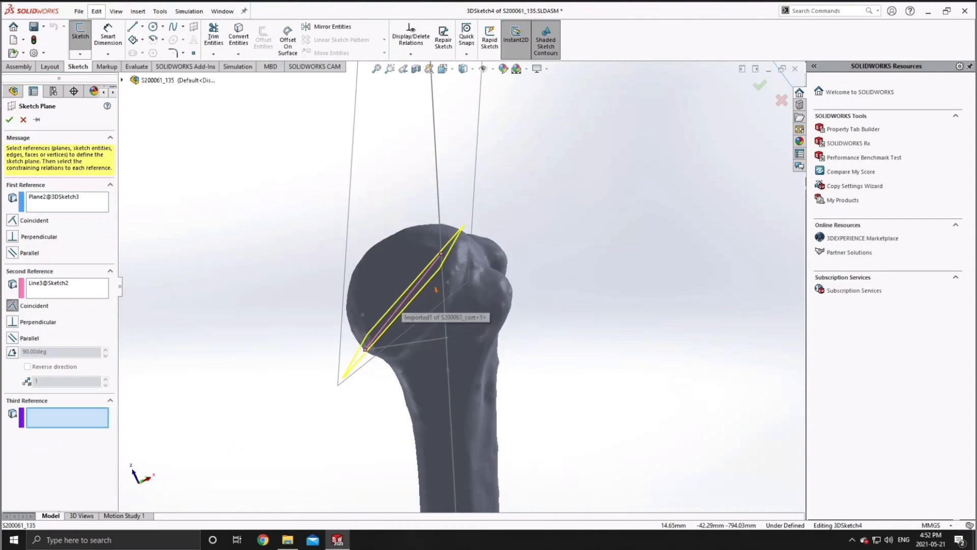
pyautogui.click(10, 120)
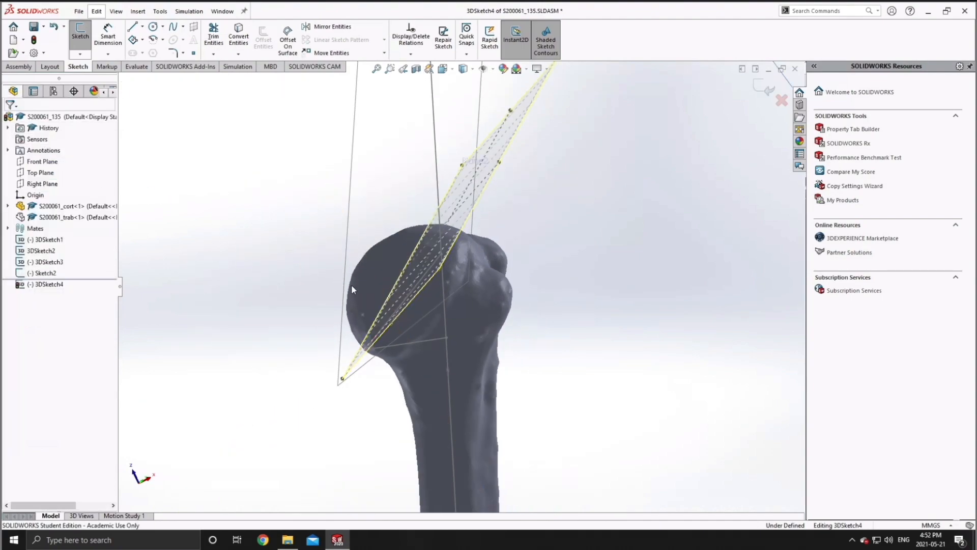
# Enlarge the new plane on its lower sides and corners until it extends well past the bone's head
pyautogui.scroll(-5, 371, 297)
pyautogui.scroll(-3, 345, 307)
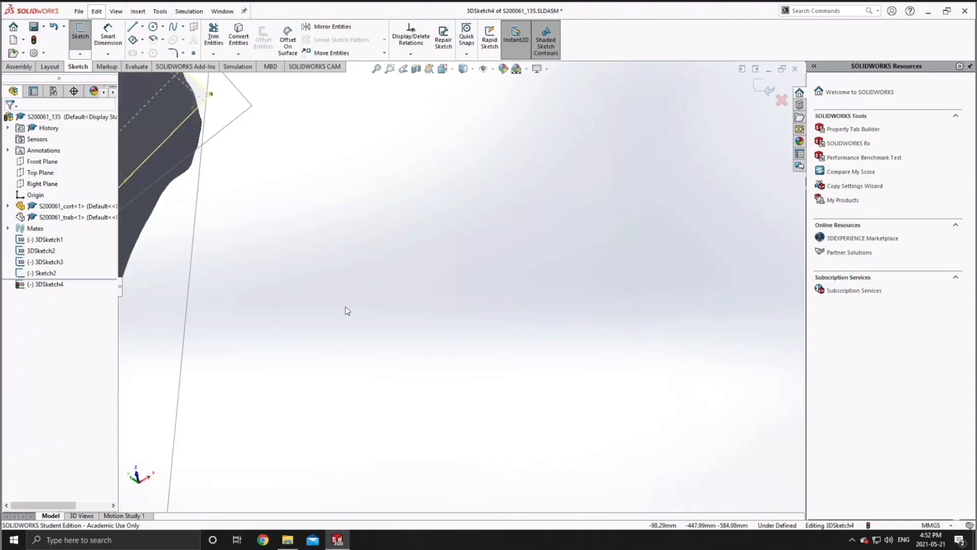
pyautogui.scroll(7, 344, 305)
pyautogui.scroll(-3, 305, 199)
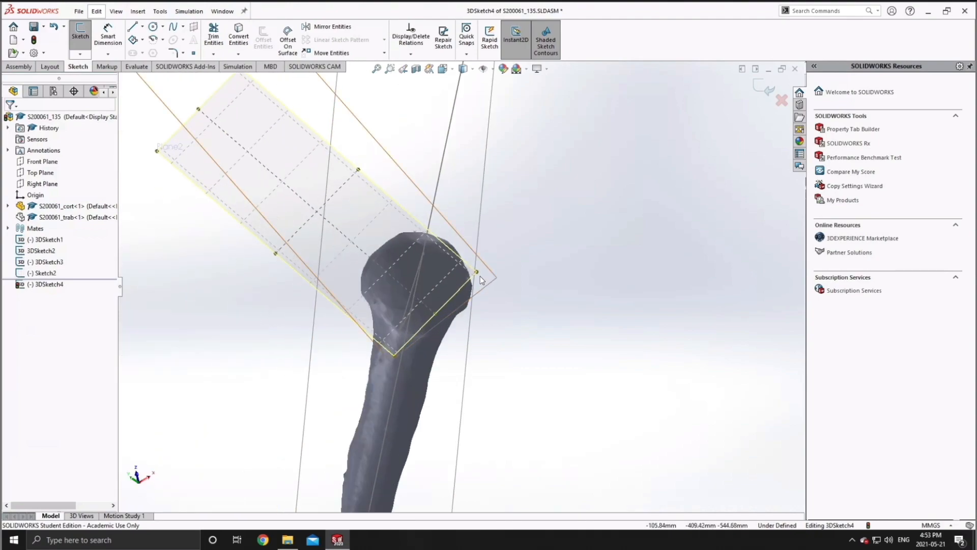
pyautogui.moveTo(477, 274); pyautogui.dragTo(541, 264)
pyautogui.moveTo(291, 268); pyautogui.dragTo(280, 337)
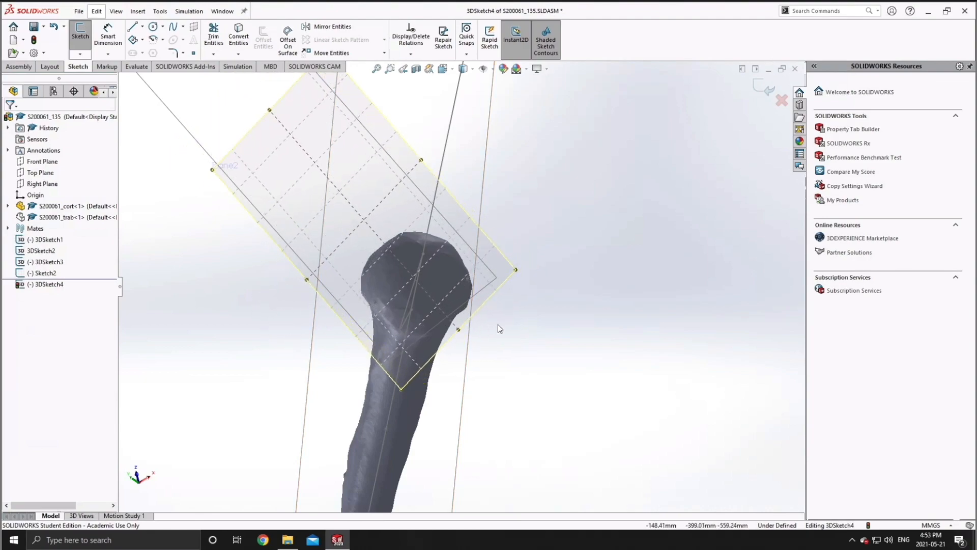
pyautogui.moveTo(460, 334); pyautogui.dragTo(486, 357)
pyautogui.moveTo(519, 274); pyautogui.dragTo(546, 274)
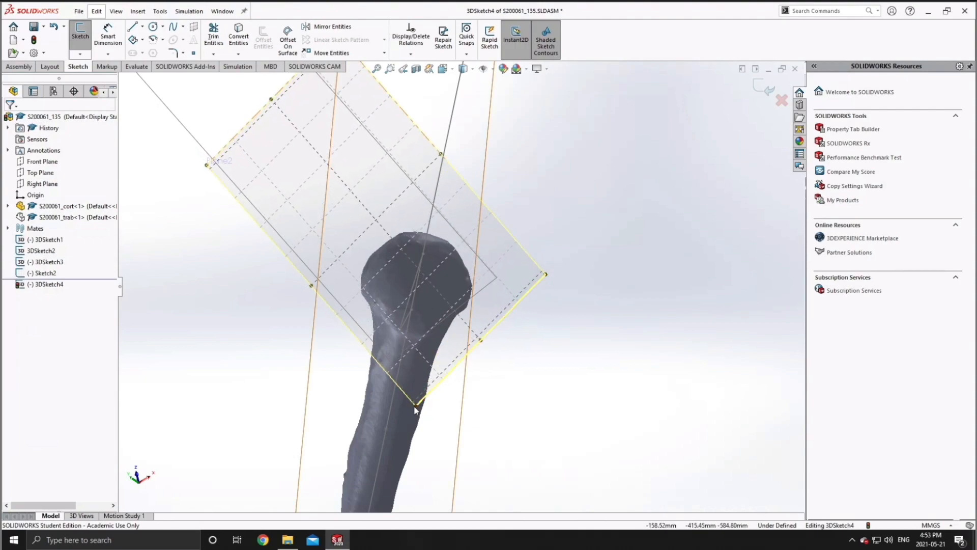
pyautogui.moveTo(416, 405); pyautogui.dragTo(410, 435)
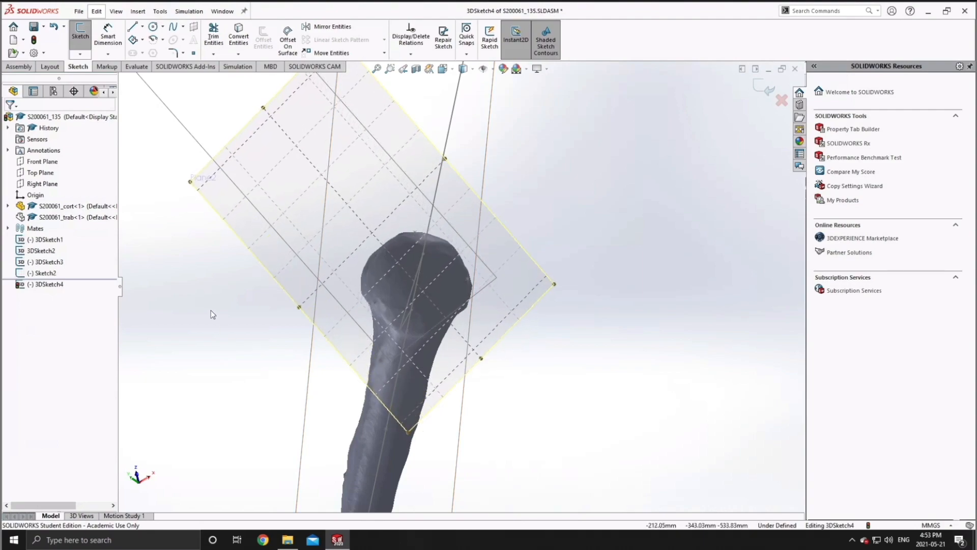
# Sketch a circle of about 44.5 mm radius on the angled plane, centred on the head and enclosing its whole cross-section
pyautogui.click(153, 27)
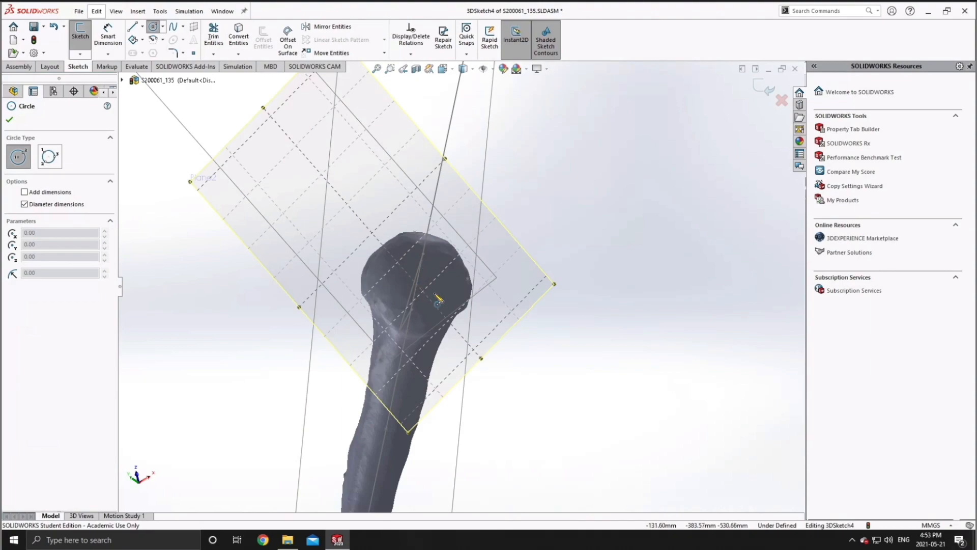
pyautogui.click(417, 274)
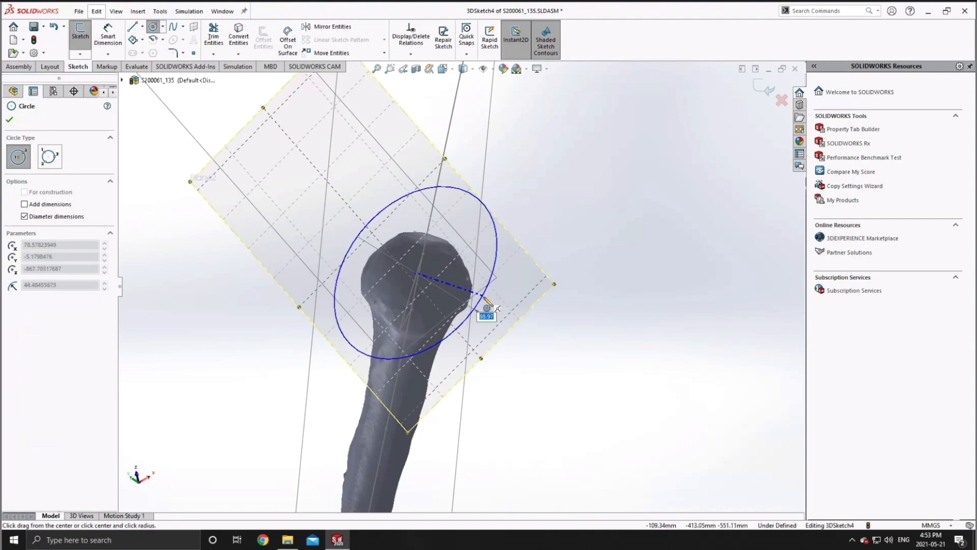
pyautogui.click(488, 303)
pyautogui.moveTo(635, 294)
pyautogui.mouseDown(button='middle')
pyautogui.moveTo(691, 324)
pyautogui.moveTo(684, 312)
pyautogui.mouseUp(button='middle')
pyautogui.moveTo(672, 303)
pyautogui.mouseDown(button='middle')
pyautogui.moveTo(650, 304)
pyautogui.moveTo(710, 310)
pyautogui.mouseUp(button='middle')
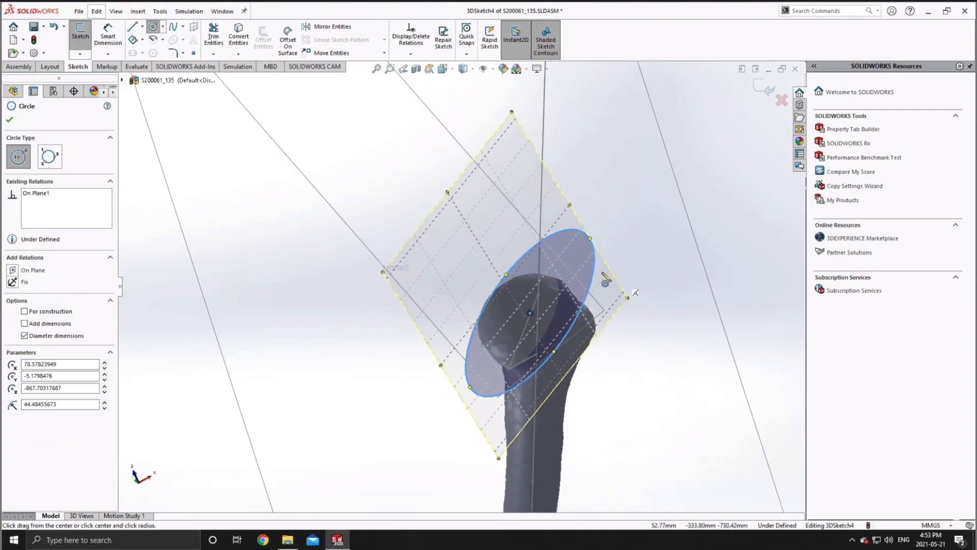
# Set up an assembly extruded cut from the circle to remove the bone's head above the angled plane
pyautogui.click(35, 72)
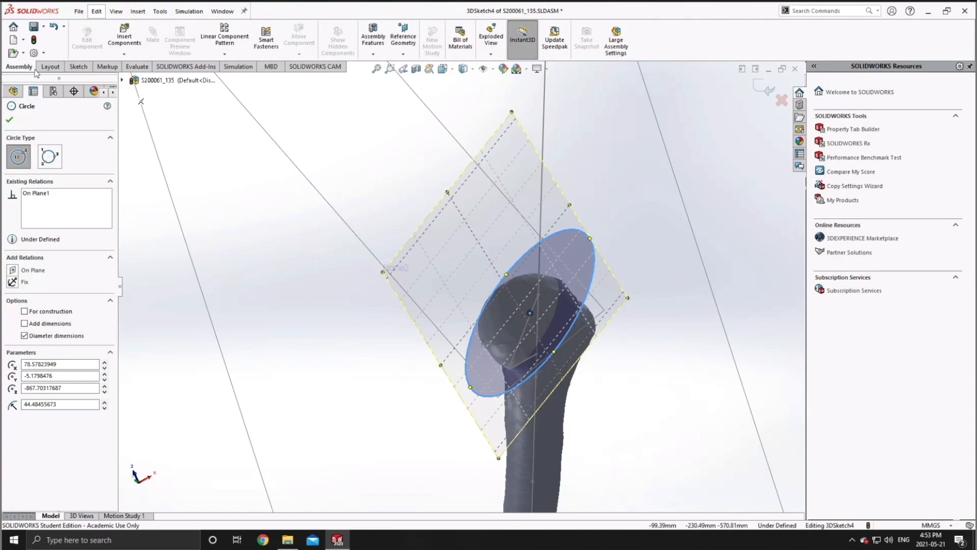
pyautogui.click(137, 11)
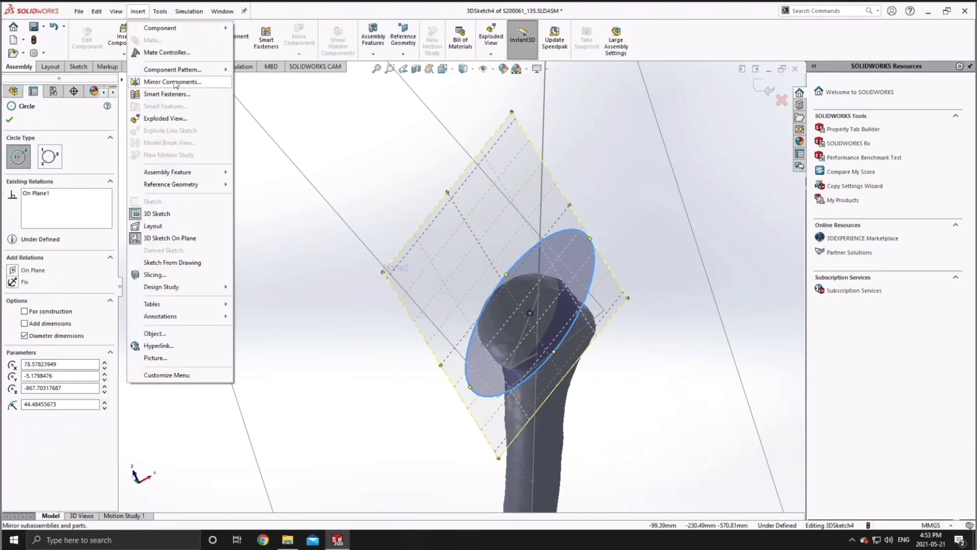
pyautogui.moveTo(196, 174)
pyautogui.moveTo(298, 198)
pyautogui.click(367, 197)
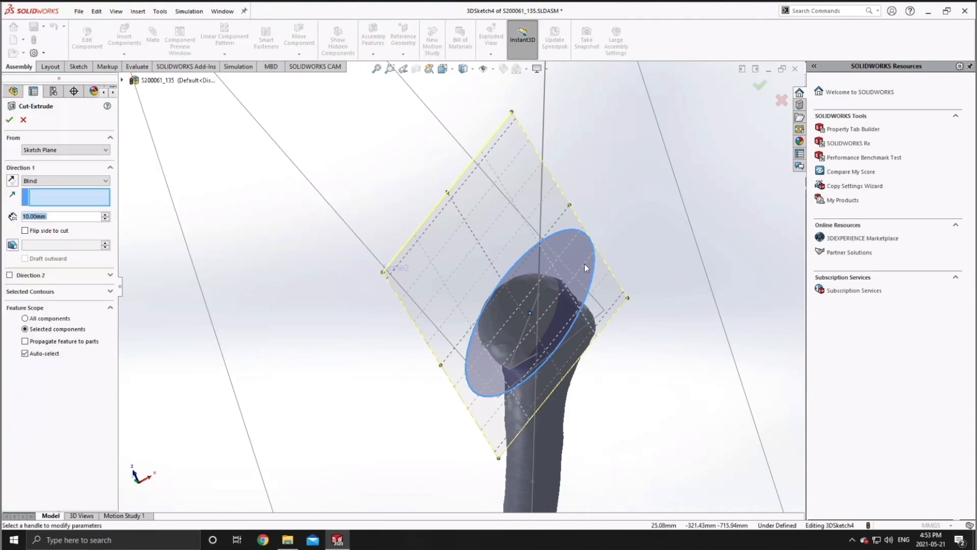
pyautogui.moveTo(611, 224)
pyautogui.mouseDown(button='middle')
pyautogui.moveTo(457, 327)
pyautogui.moveTo(510, 365)
pyautogui.mouseUp(button='middle')
pyautogui.scroll(5, 488, 357)
pyautogui.click(432, 337)
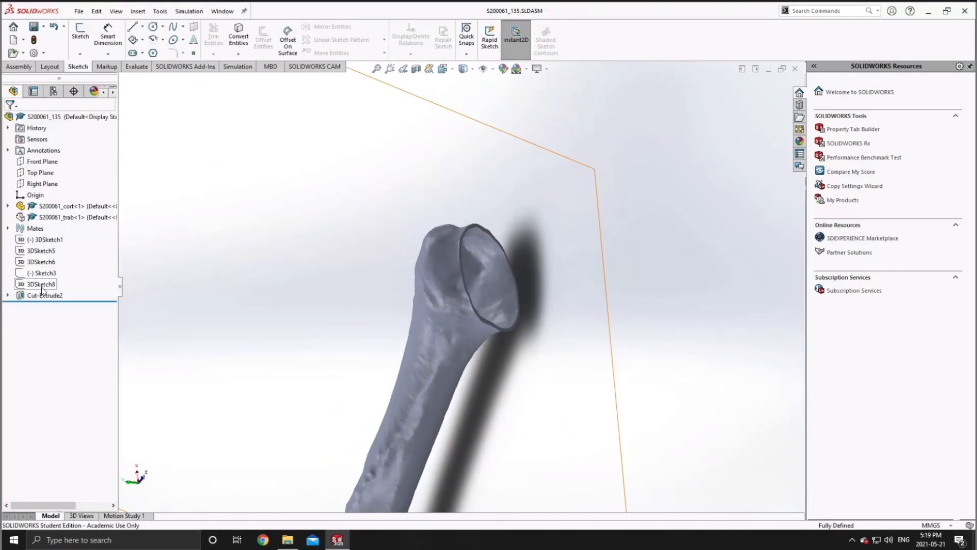
# Show the hidden S200061_trab component and give its part a purple appearance
pyautogui.rightClick(43, 218)
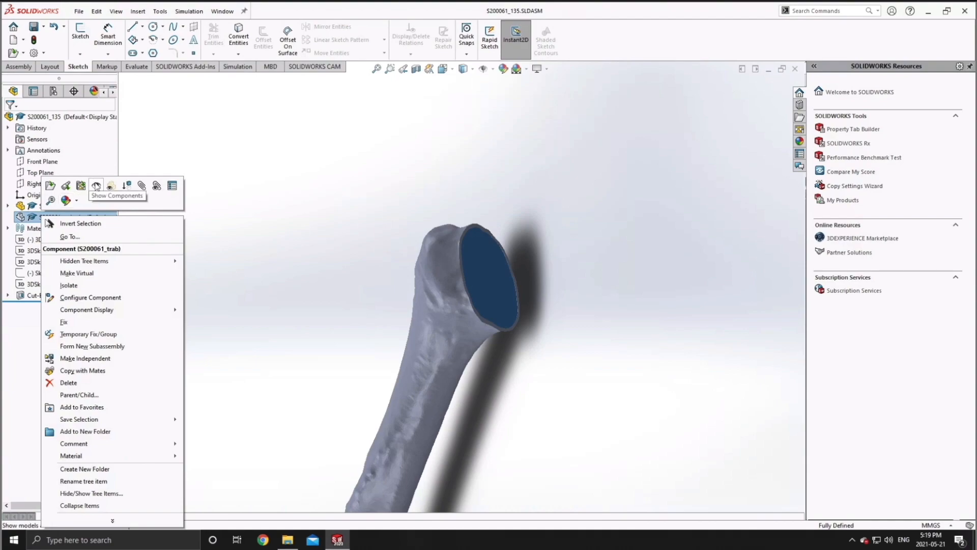
pyautogui.click(96, 186)
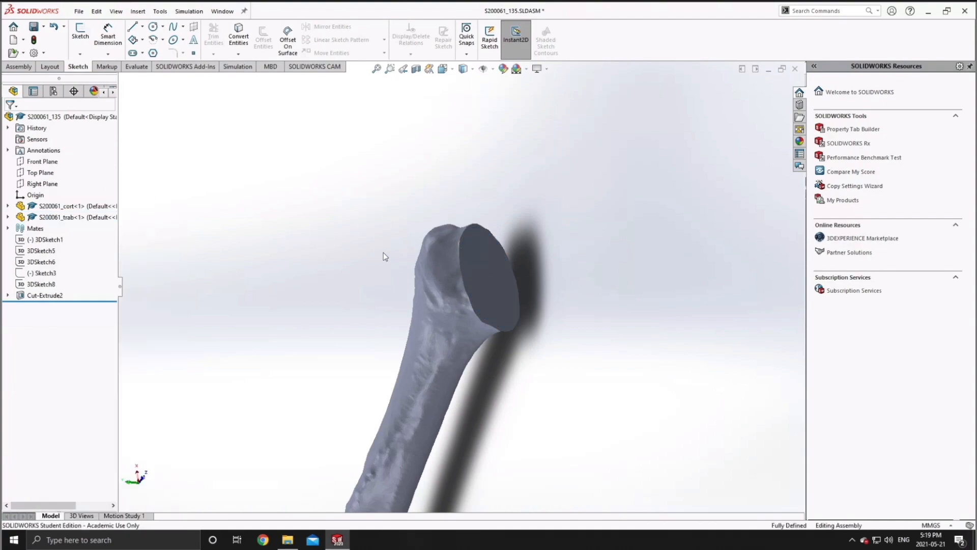
pyautogui.rightClick(43, 218)
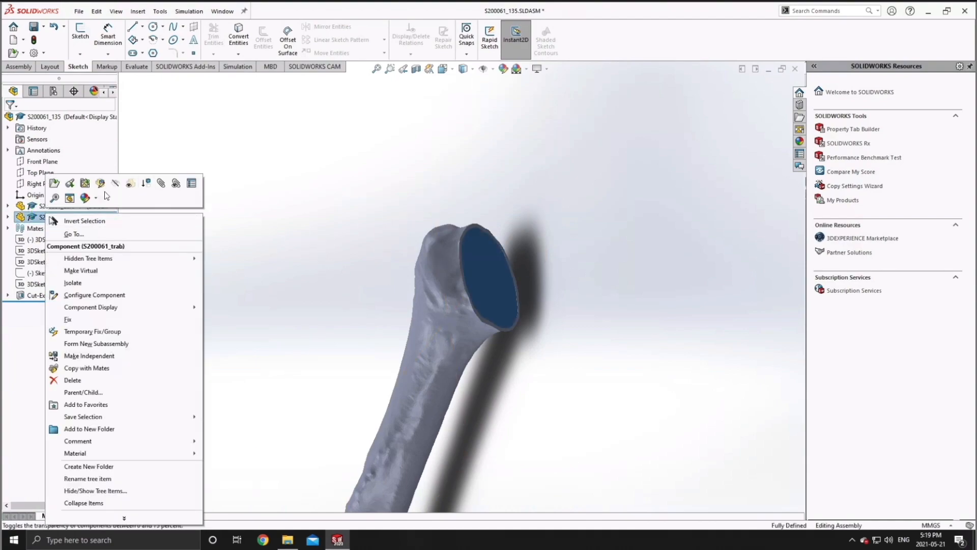
pyautogui.click(86, 198)
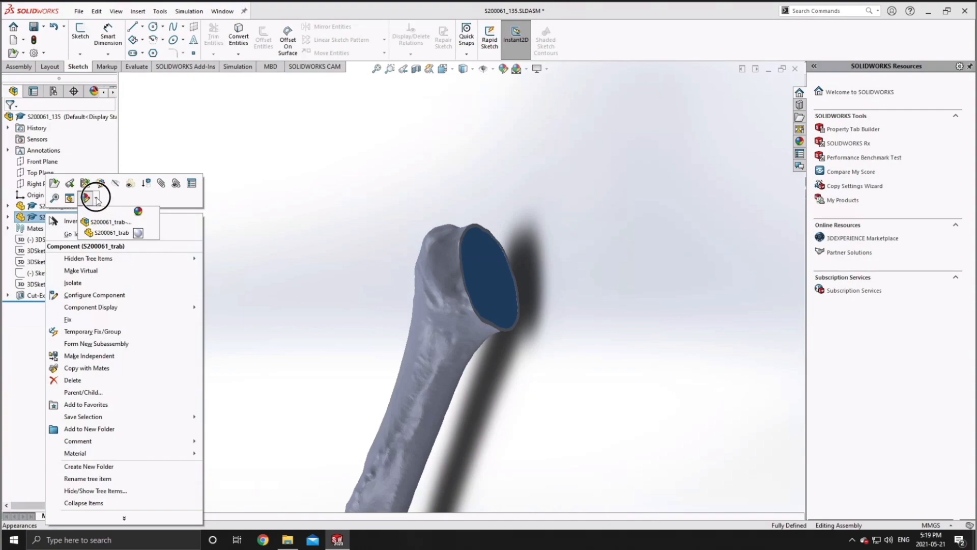
pyautogui.click(134, 234)
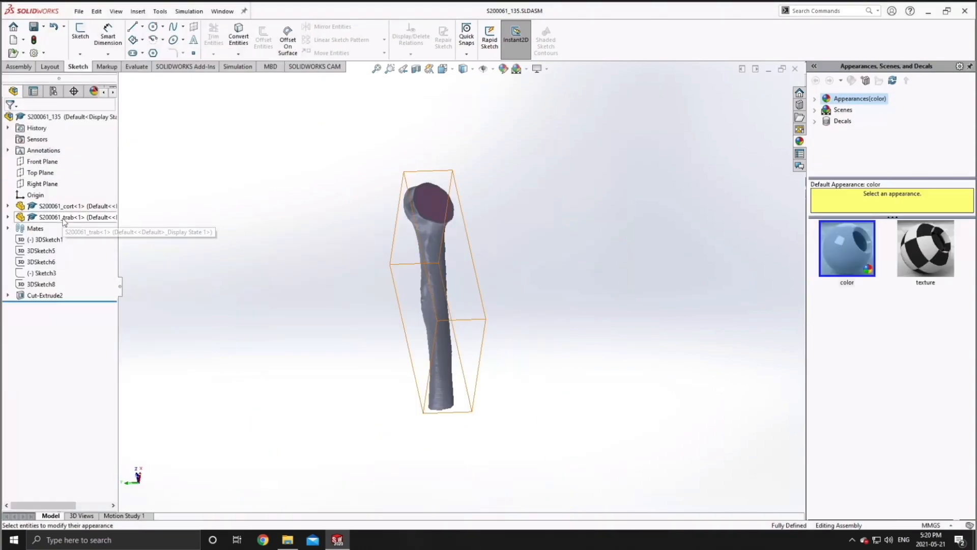
# Section the bone across its shaft and zoom in on the circle sketch of the head resection cut
pyautogui.click(416, 68)
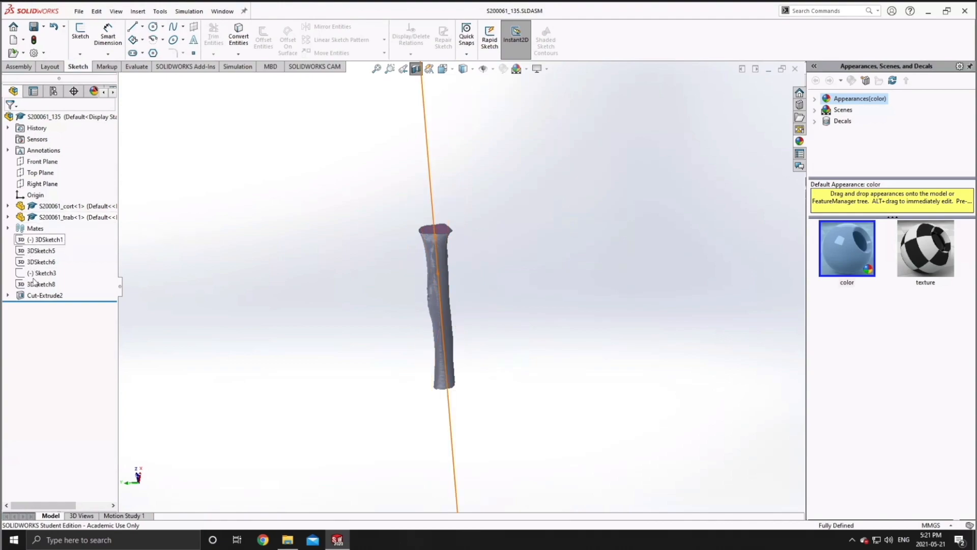
pyautogui.click(8, 296)
pyautogui.click(55, 308)
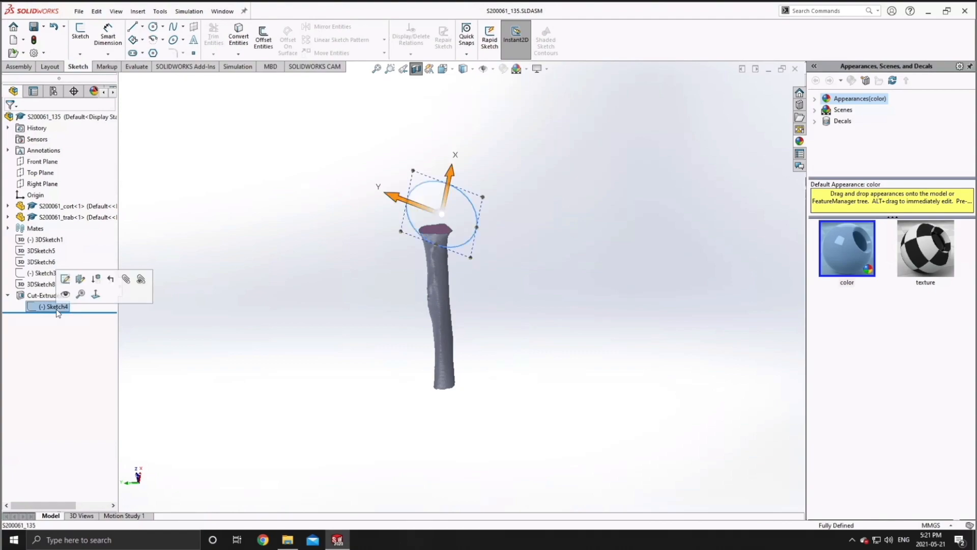
pyautogui.click(81, 294)
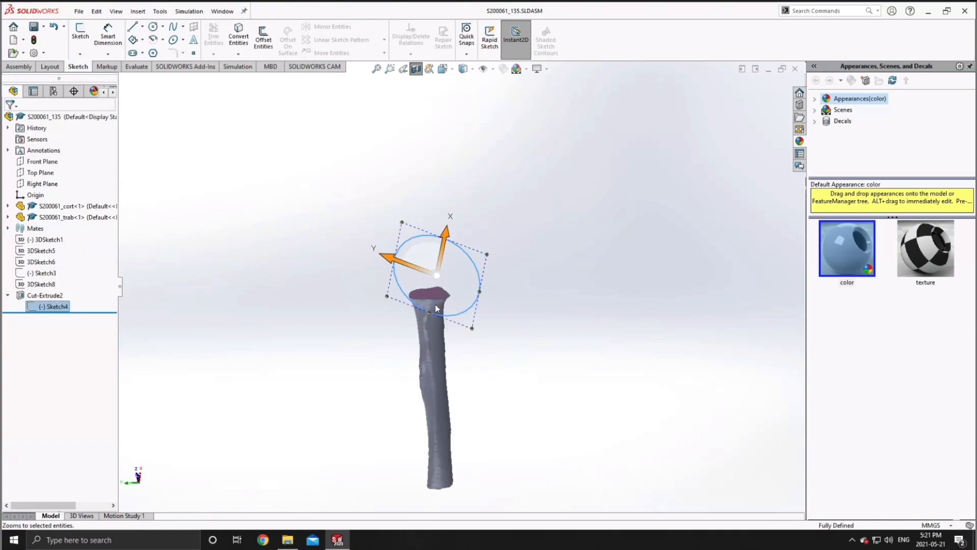
pyautogui.moveTo(461, 278)
pyautogui.mouseDown(button='middle')
pyautogui.moveTo(511, 277)
pyautogui.moveTo(524, 262)
pyautogui.moveTo(493, 216)
pyautogui.mouseUp(button='middle')
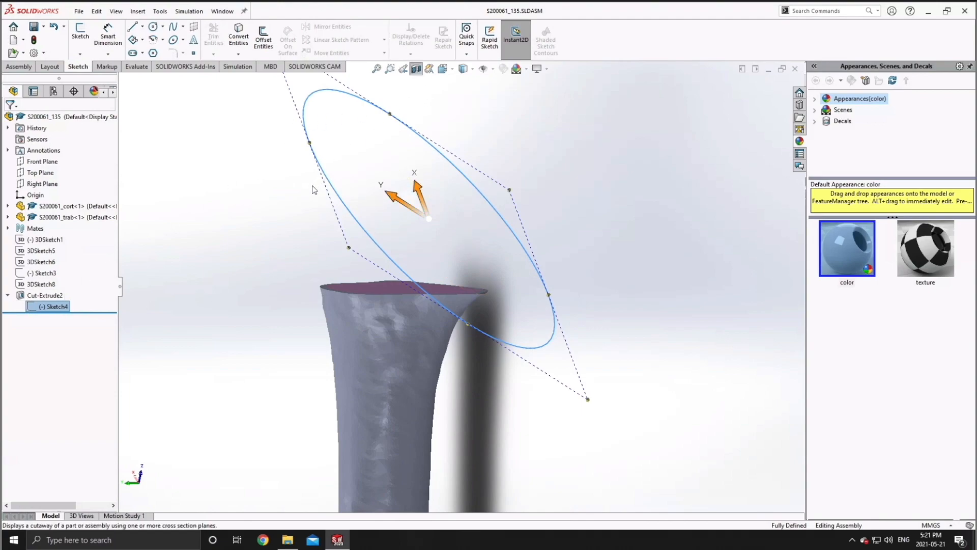
# Reopen the Front Plane section view, move its offset to -745 mm, and close it without keeping the section
pyautogui.click(416, 68)
pyautogui.click(416, 68)
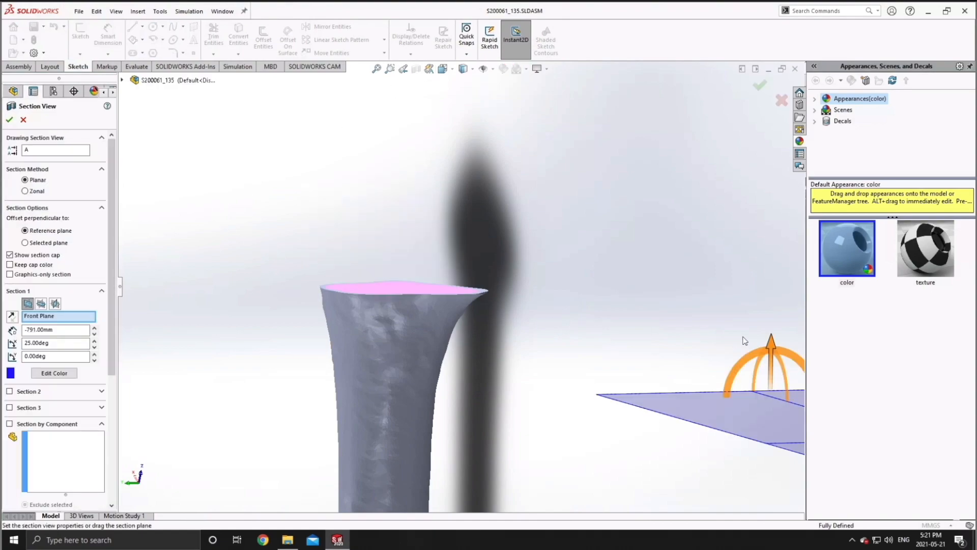
pyautogui.moveTo(771, 343); pyautogui.dragTo(668, 169)
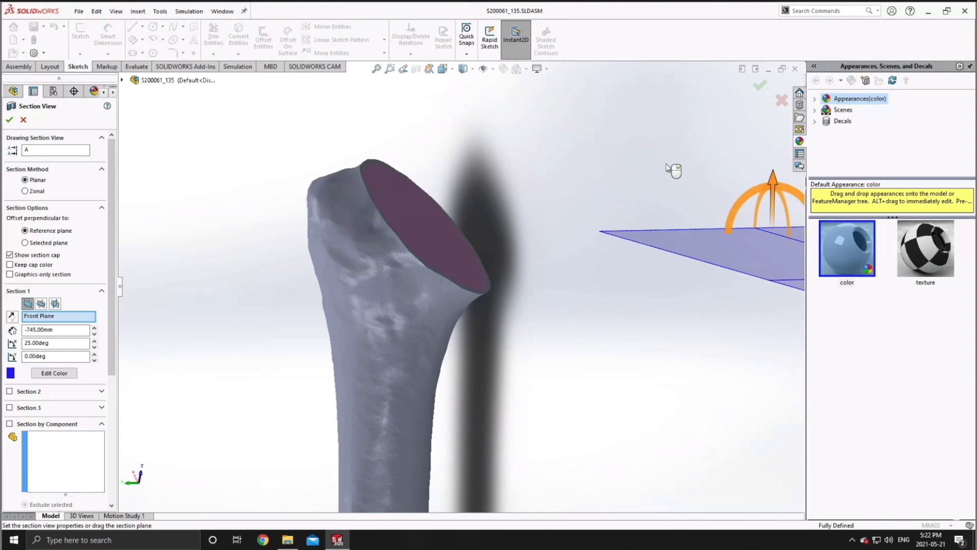
pyautogui.click(23, 121)
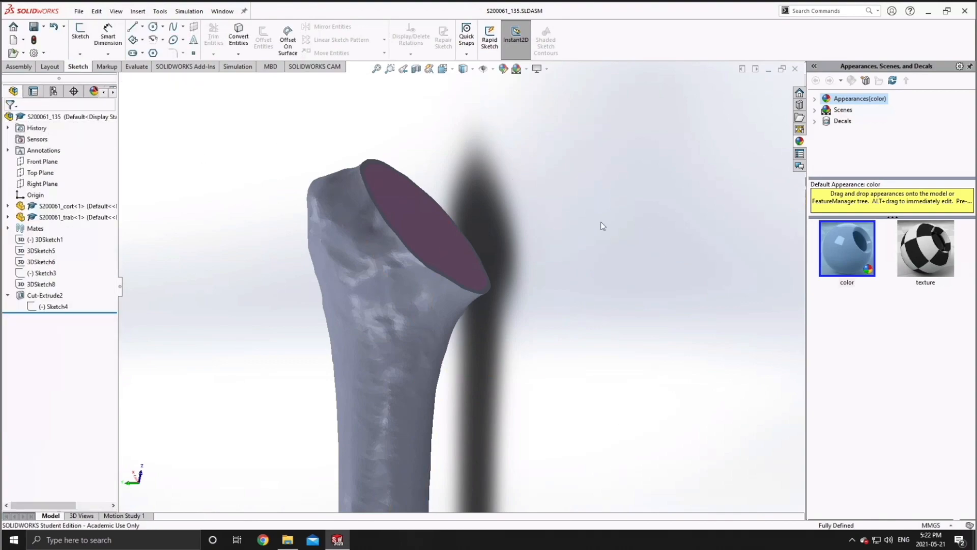
# Compute the section properties of the resected trabecular face and highlight its centroid coordinates
pyautogui.moveTo(557, 218); pyautogui.dragTo(525, 288, button='middle')
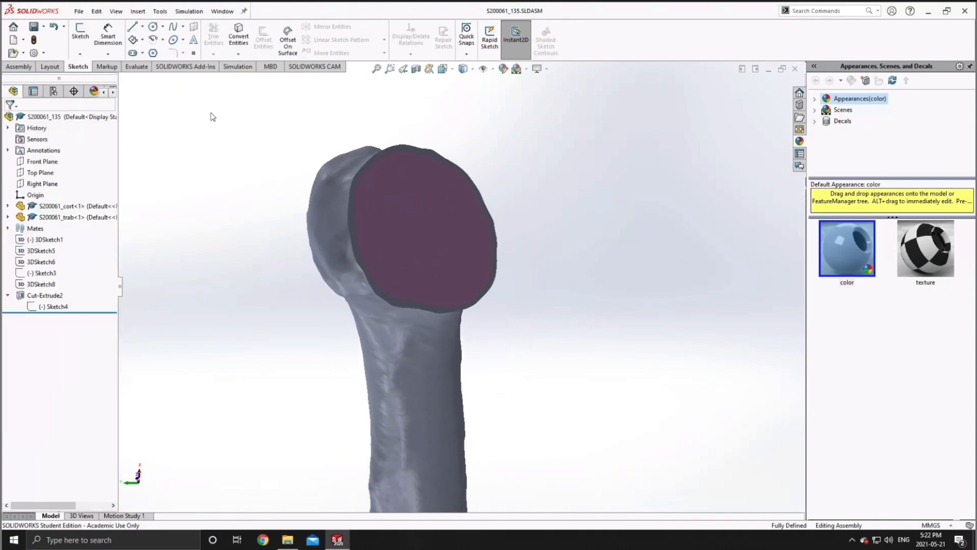
pyautogui.click(140, 12)
pyautogui.moveTo(160, 12)
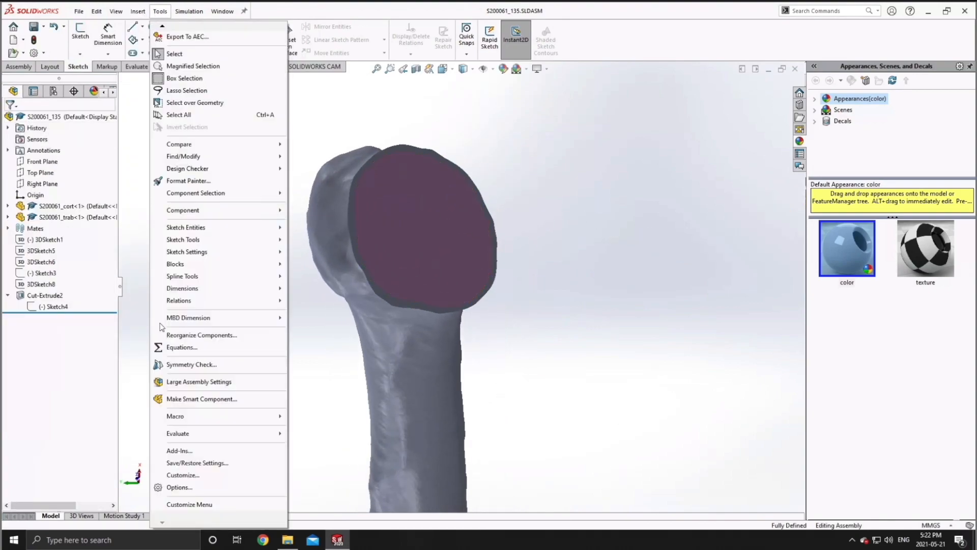
pyautogui.moveTo(199, 433)
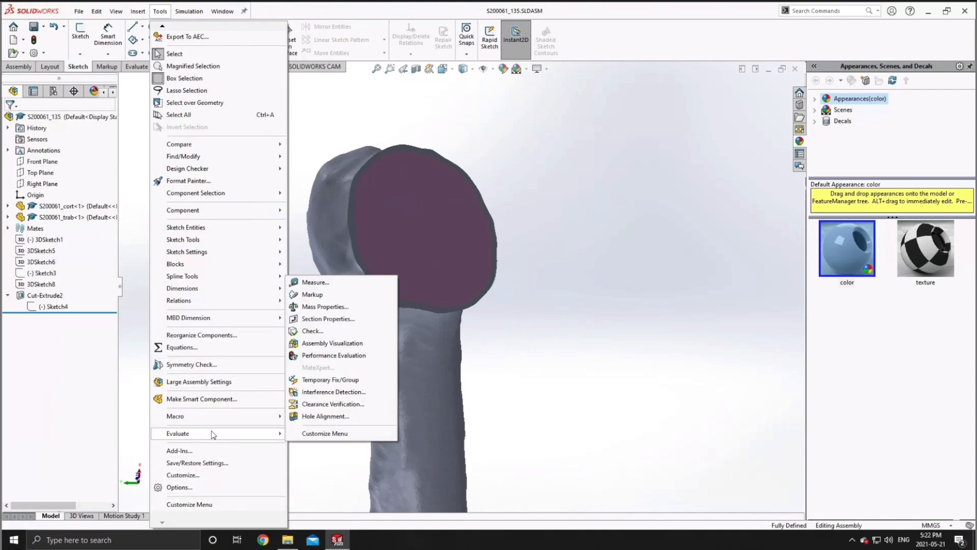
pyautogui.click(343, 319)
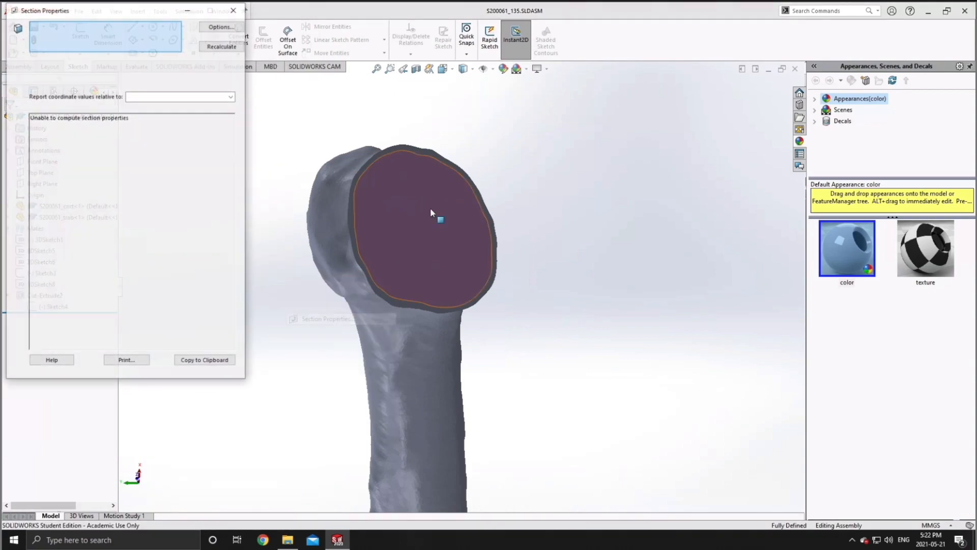
pyautogui.click(430, 207)
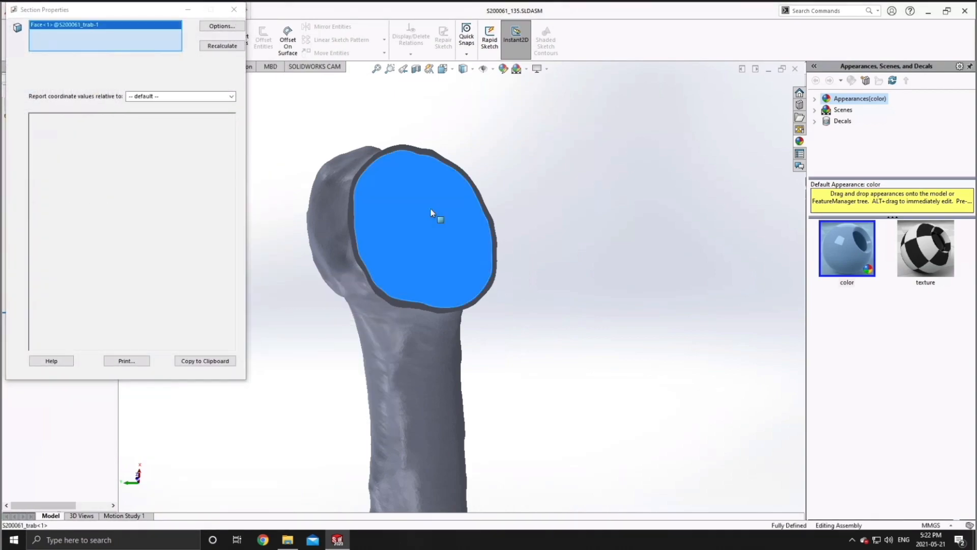
pyautogui.click(215, 45)
pyautogui.click(151, 166)
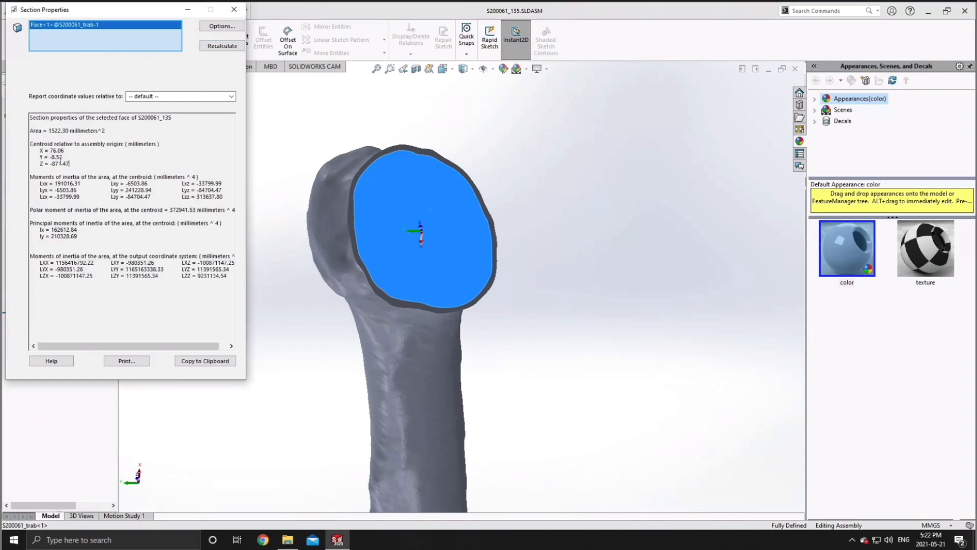
pyautogui.moveTo(72, 163); pyautogui.dragTo(30, 143)
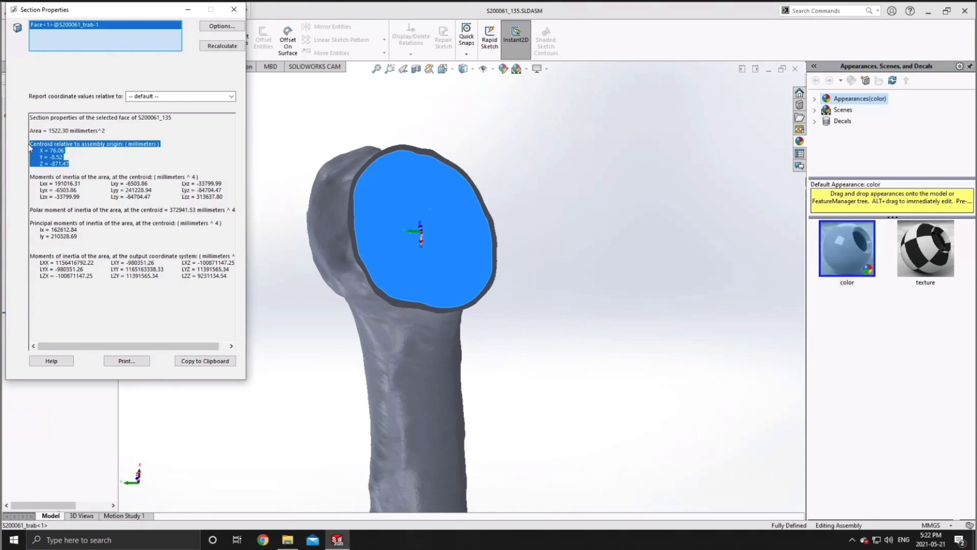
pyautogui.click(234, 9)
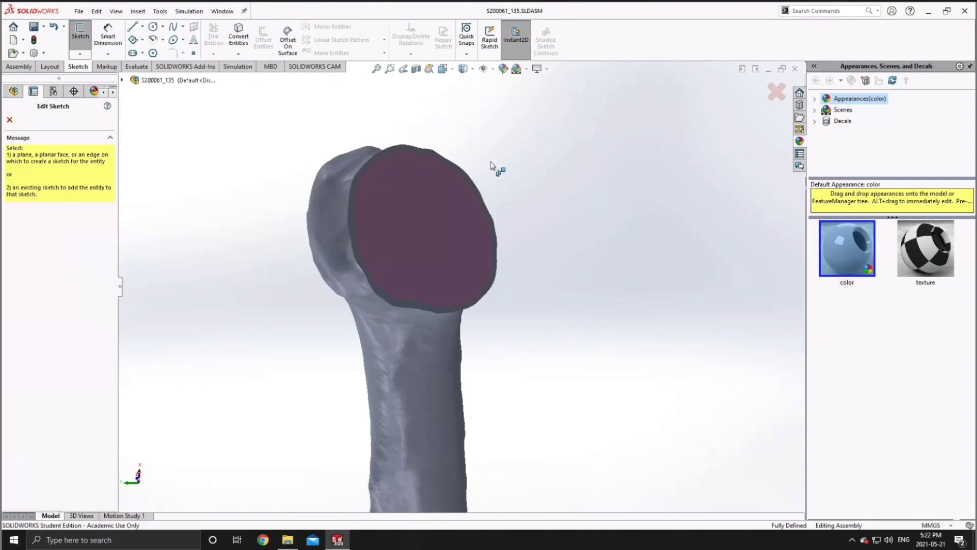
# Place a 3D sketch point at the resected trabecular face's centroid, with X 76.06, Y -8.52 and Z -871.47
pyautogui.click(244, 205)
pyautogui.moveTo(66, 256); pyautogui.dragTo(22, 252)
pyautogui.write('-6.06')
pyautogui.press('Tab')
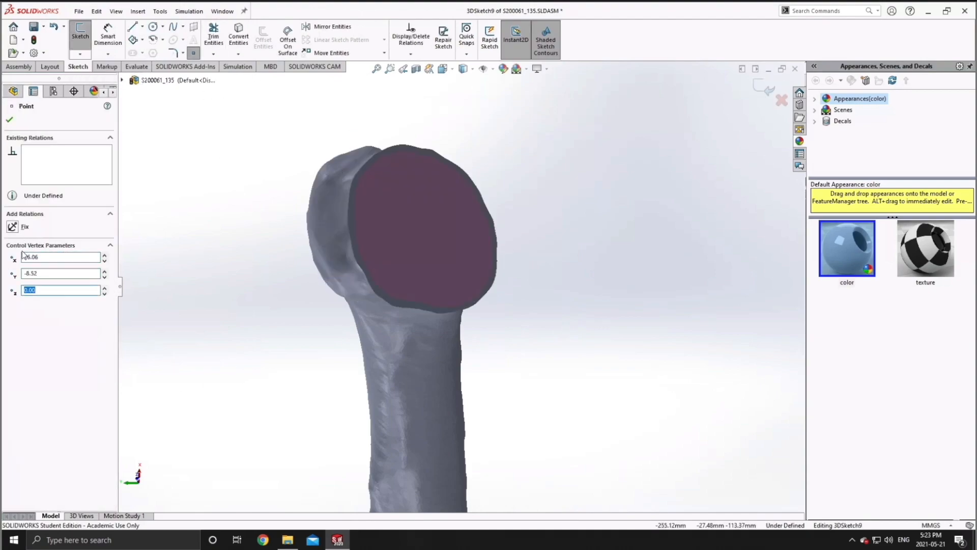
pyautogui.write('25')
pyautogui.click(9, 120)
# Section the bone parallel to the tilted Front Plane at an offset of -774 mm and adjust the offset further down the shaft
pyautogui.click(416, 68)
pyautogui.moveTo(501, 255); pyautogui.dragTo(499, 203, button='middle')
pyautogui.moveTo(299, 446); pyautogui.dragTo(291, 378)
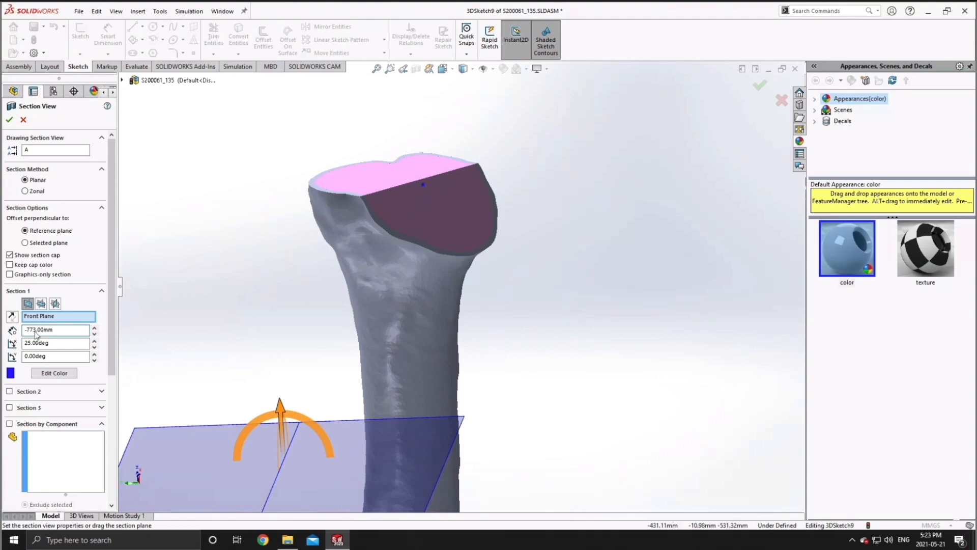
pyautogui.press('Tab')
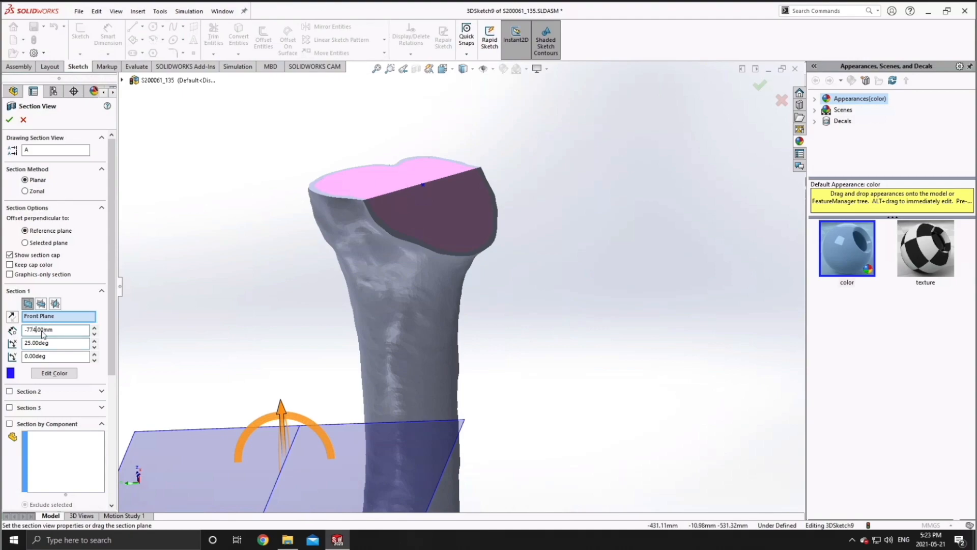
pyautogui.click(74, 344)
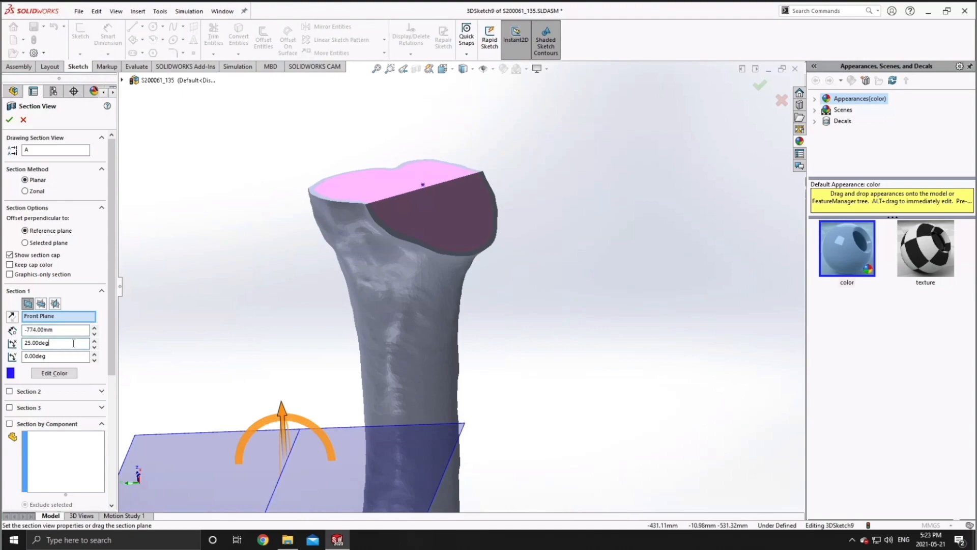
pyautogui.click(41, 330)
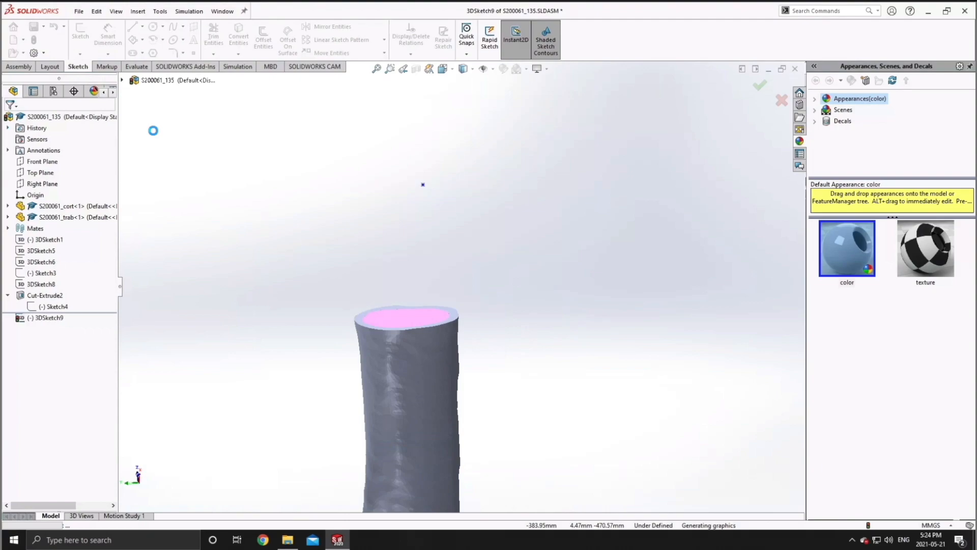
# Evaluate the section properties of the cross-section exposed through the shaft
pyautogui.click(160, 11)
pyautogui.moveTo(219, 434)
pyautogui.click(327, 319)
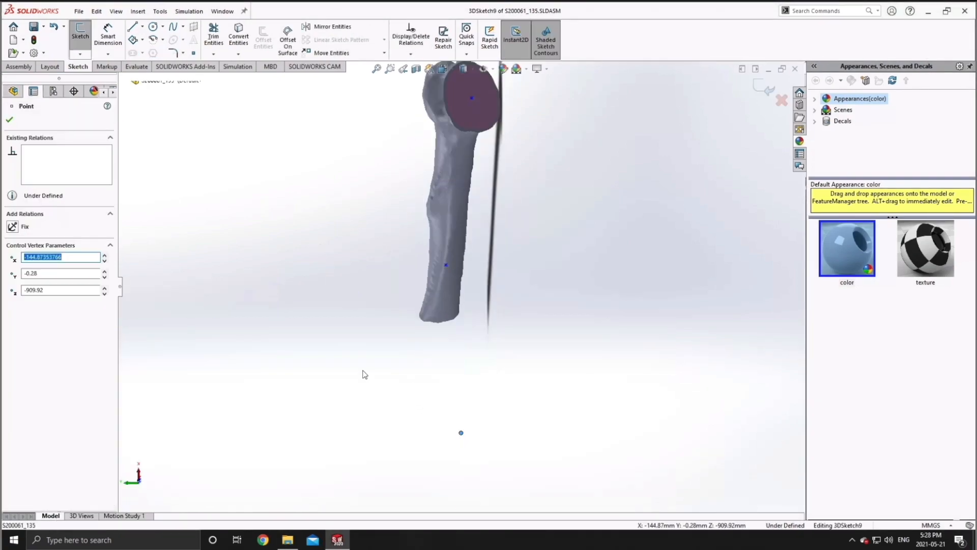
# Reopen the Front Plane section view and slide its plane along the bone to examine the sketched points
pyautogui.moveTo(461, 430); pyautogui.dragTo(506, 230, button='middle')
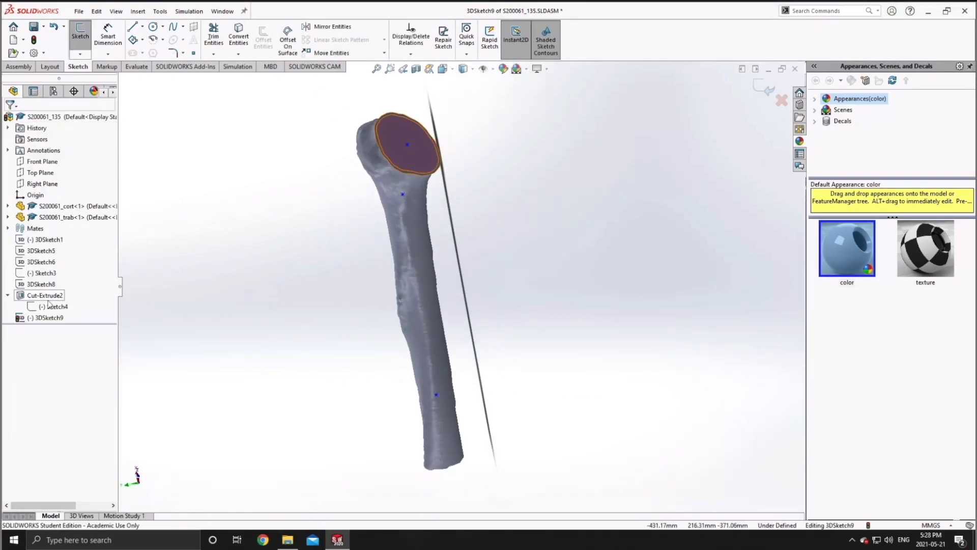
pyautogui.click(416, 69)
pyautogui.doubleClick(56, 330)
pyautogui.write('-773')
pyautogui.press('Return')
pyautogui.scroll(-4, 62, 331)
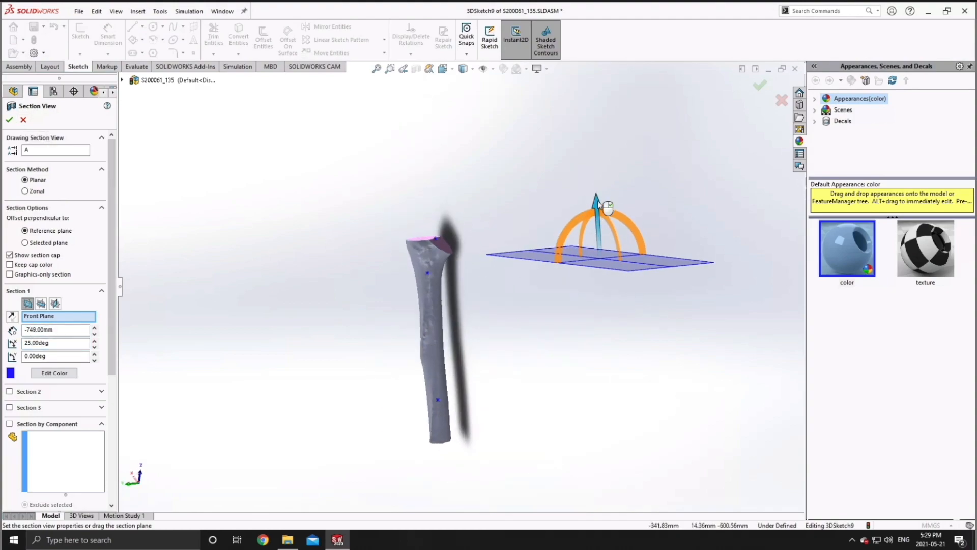
pyautogui.moveTo(606, 206); pyautogui.dragTo(589, 367)
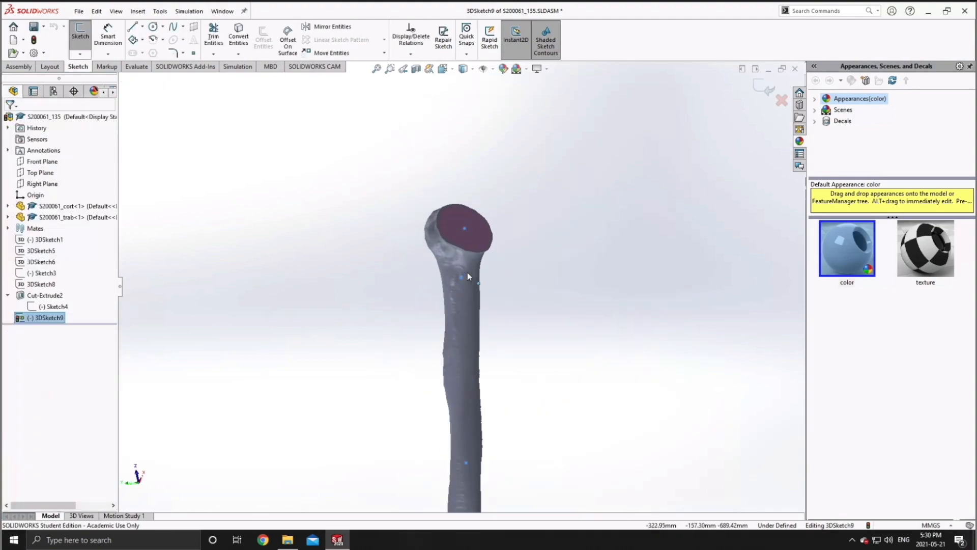
# Hide both bone components, select the shaft's sketch point, and add the long axis line to the selection
pyautogui.click(49, 205)
pyautogui.click(431, 269)
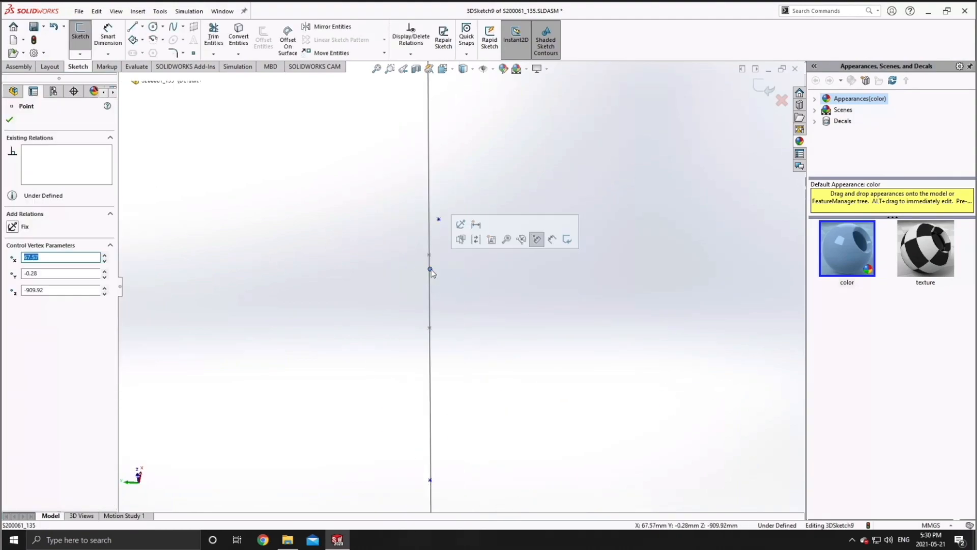
pyautogui.press('Return')
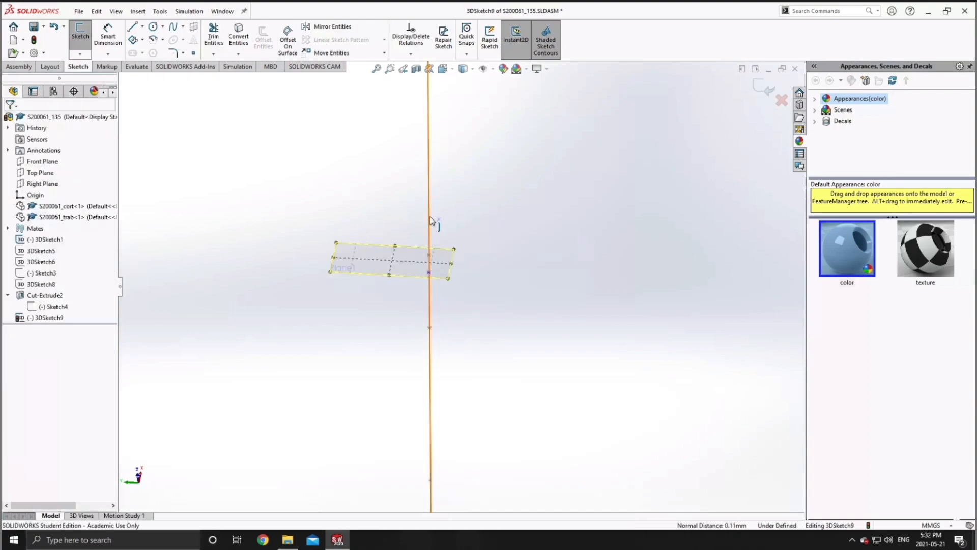
pyautogui.keyDown('ctrl'); pyautogui.click(431, 221); pyautogui.keyUp('ctrl')
pyautogui.moveTo(436, 218)
pyautogui.mouseDown(button='middle')
pyautogui.moveTo(484, 210)
pyautogui.moveTo(504, 252)
pyautogui.mouseUp(button='middle')
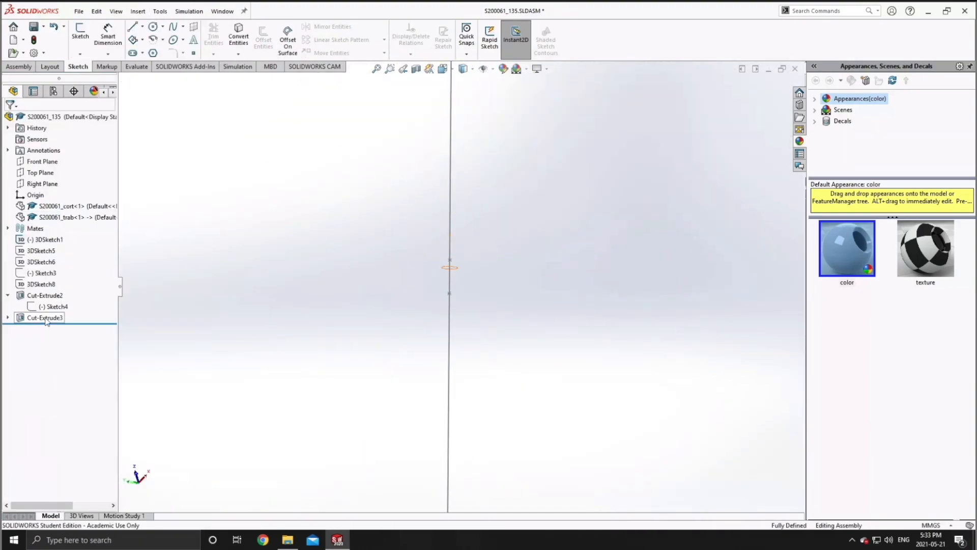
# Show the hidden S200061_cort and S200061_trab components
pyautogui.rightClick(168, 281)
pyautogui.click(186, 300)
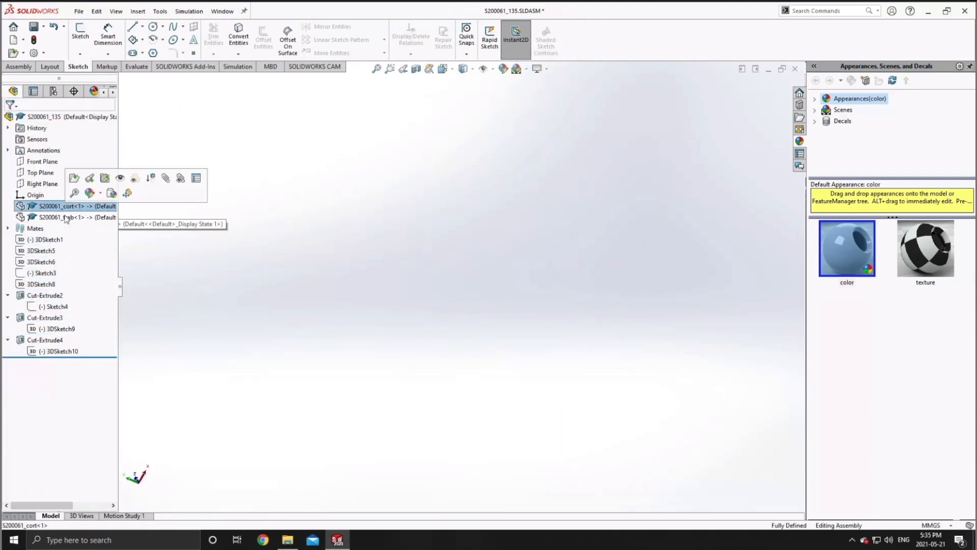
pyautogui.click(103, 178)
# Edit the head resection cut with S200061_cort and S200061_trab in its feature scope, and save the assembly
pyautogui.click(45, 296)
pyautogui.keyDown('shift'); pyautogui.click(44, 318); pyautogui.keyUp('shift')
pyautogui.click(42, 297)
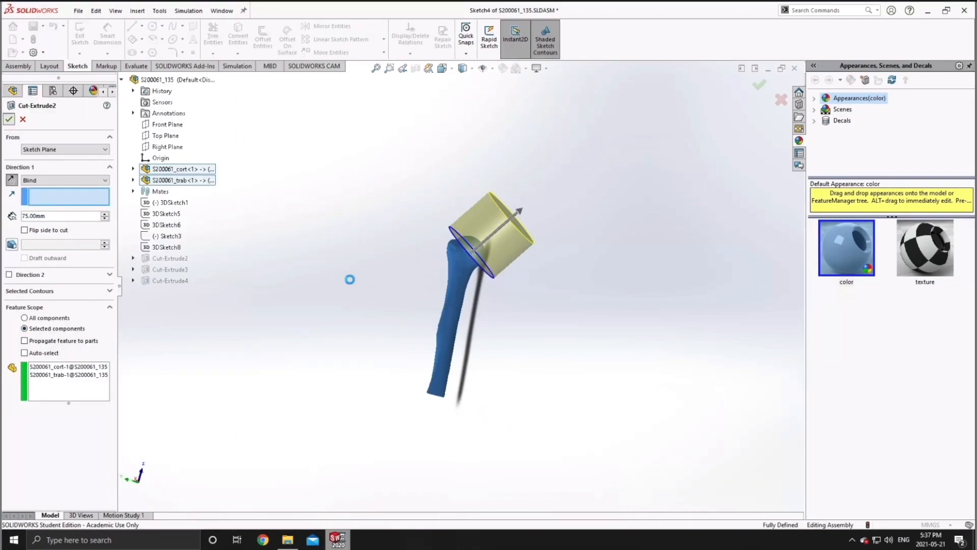
pyautogui.moveTo(350, 279); pyautogui.dragTo(473, 274, button='middle')
pyautogui.hotkey('ctrl', 's')
# Collapse the feature tree and show the line of Sketch3 on the resected face
pyautogui.scroll(-4, 375, 298)
pyautogui.moveTo(375, 299); pyautogui.dragTo(326, 295, button='middle')
pyautogui.hotkey('shift', 'c')
pyautogui.click(44, 272)
pyautogui.click(276, 319)
pyautogui.moveTo(399, 329); pyautogui.dragTo(458, 326, button='middle')
pyautogui.scroll(-3, 433, 286)
pyautogui.click(45, 272)
pyautogui.scroll(2, 441, 143)
pyautogui.click(390, 119)
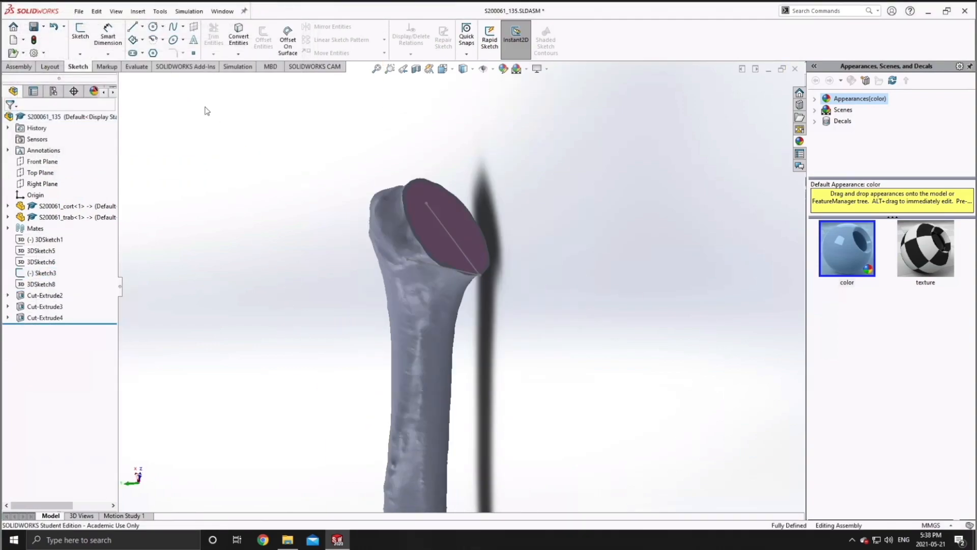
# Insert the part Perform Sz3 Stemmed.SLDPRT from the study's Sldprts folder and place it beside the bone
pyautogui.click(138, 11)
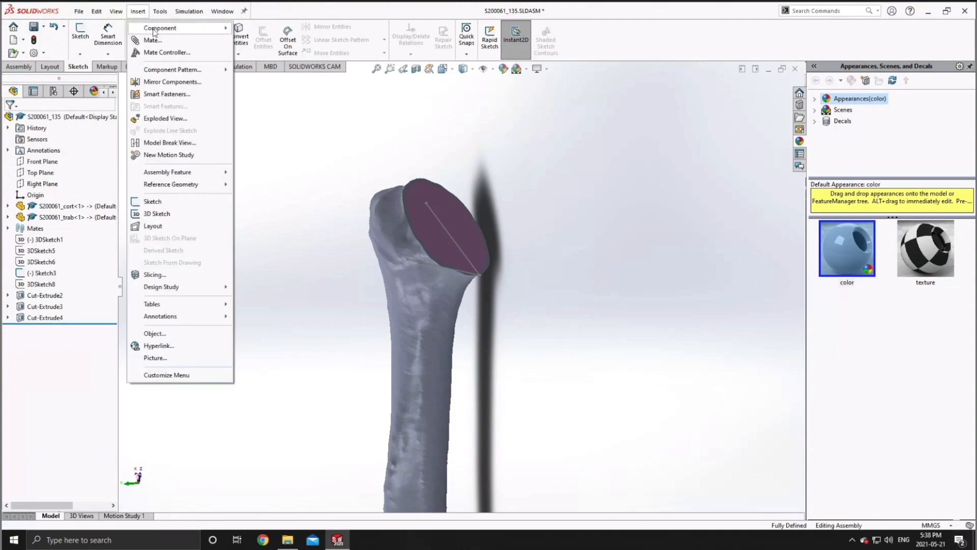
pyautogui.moveTo(175, 33)
pyautogui.click(270, 29)
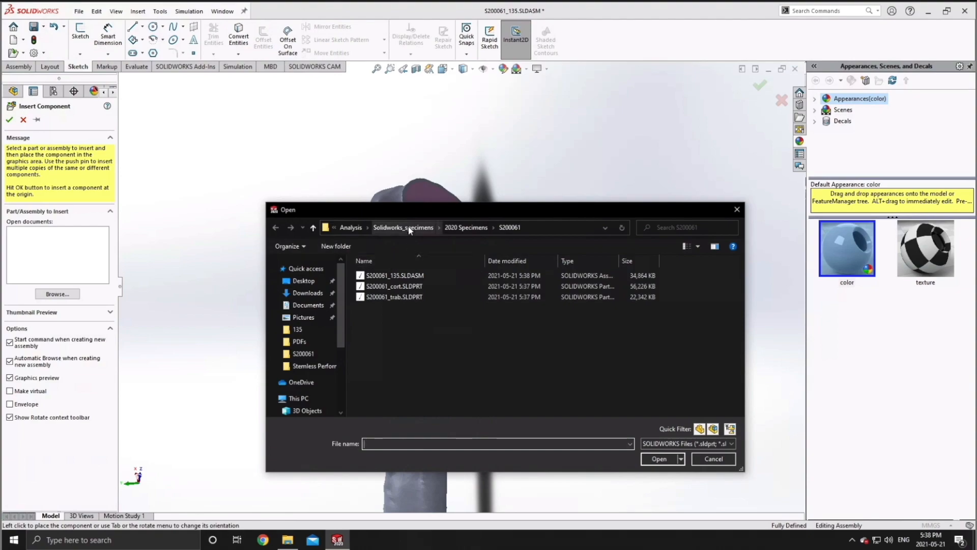
pyautogui.click(353, 228)
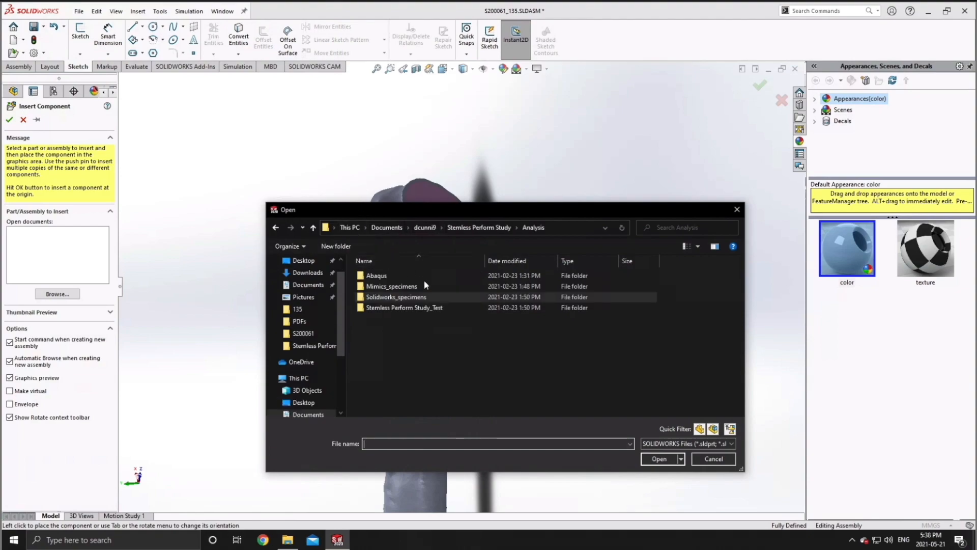
pyautogui.click(481, 227)
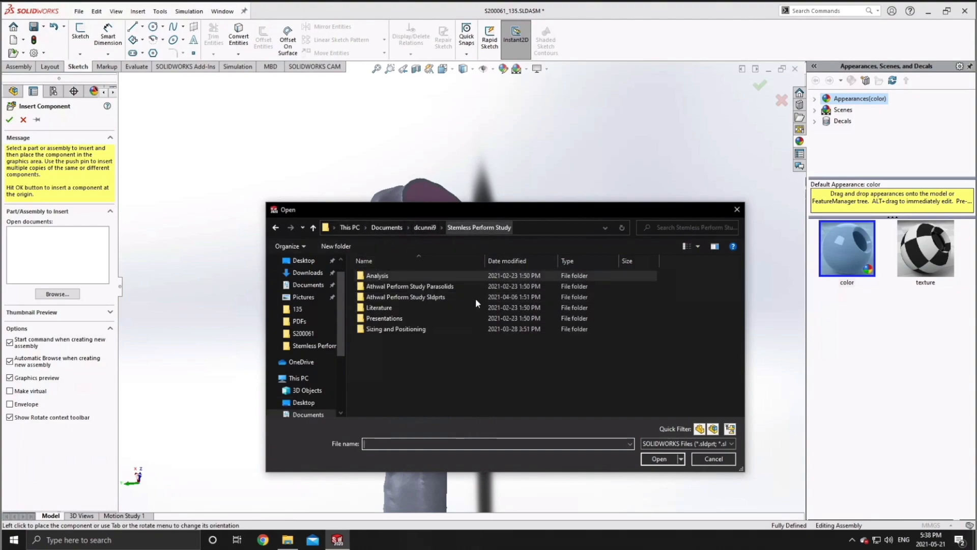
pyautogui.doubleClick(444, 295)
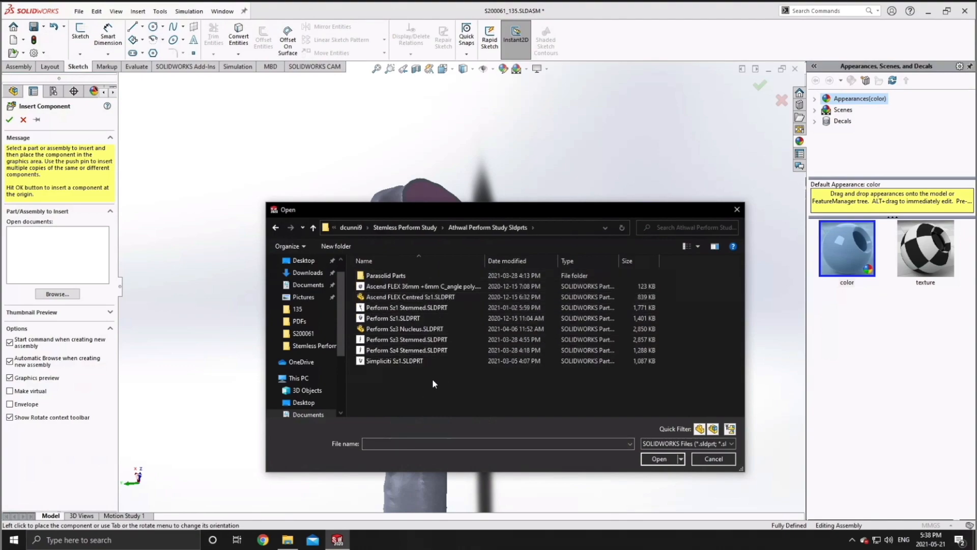
pyautogui.click(423, 340)
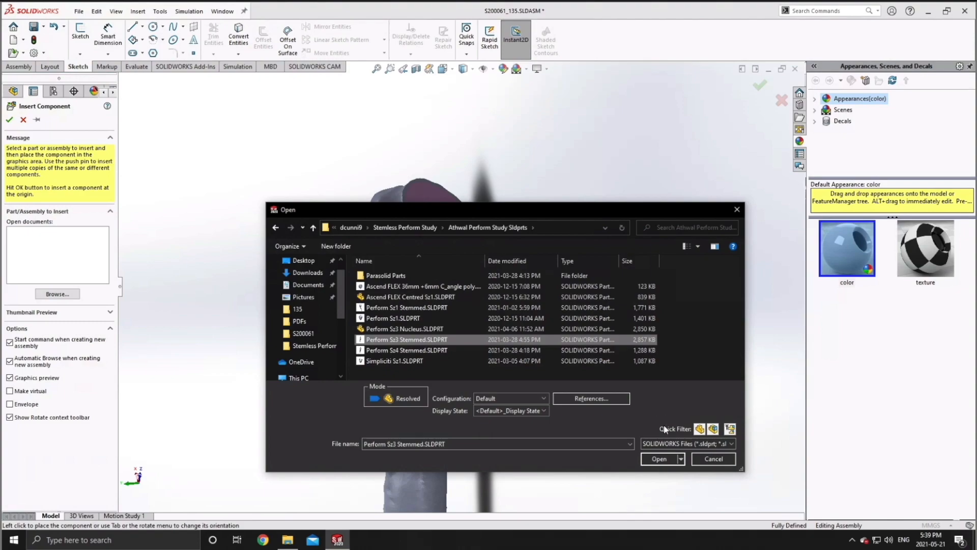
pyautogui.click(667, 460)
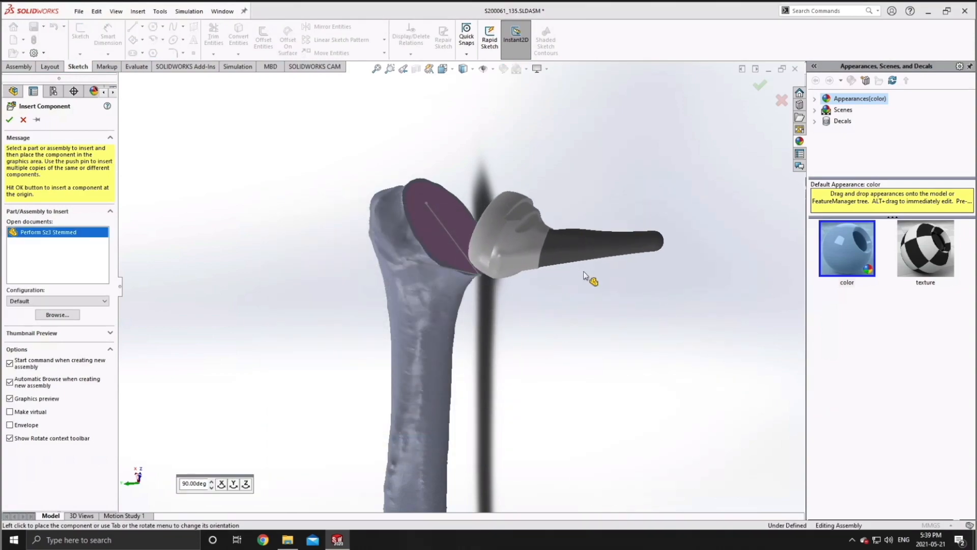
pyautogui.click(618, 347)
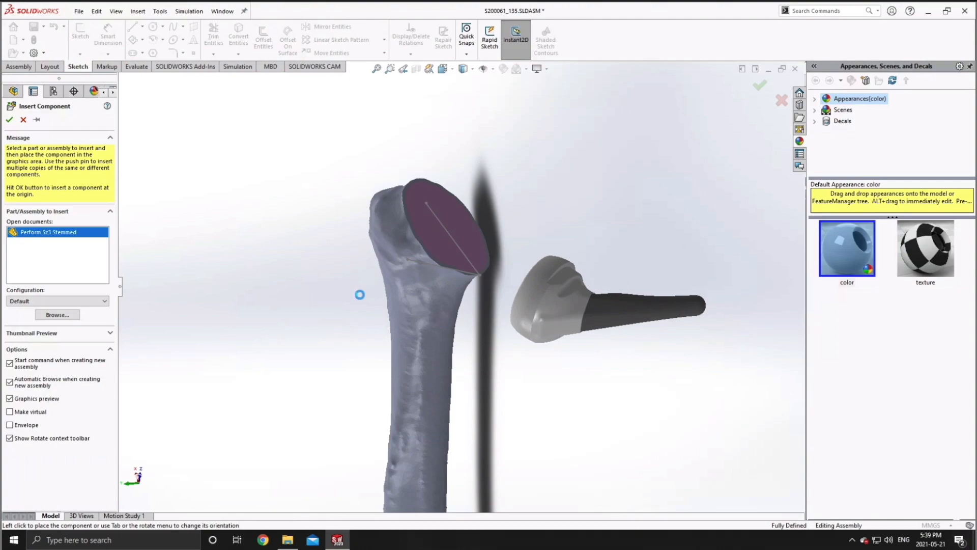
# Show the 3DSketch3 of the Perform Sz3 Stemmed implant
pyautogui.moveTo(570, 281)
pyautogui.mouseDown(button='middle')
pyautogui.moveTo(606, 358)
pyautogui.moveTo(629, 371)
pyautogui.moveTo(564, 350)
pyautogui.moveTo(573, 287)
pyautogui.mouseUp(button='middle')
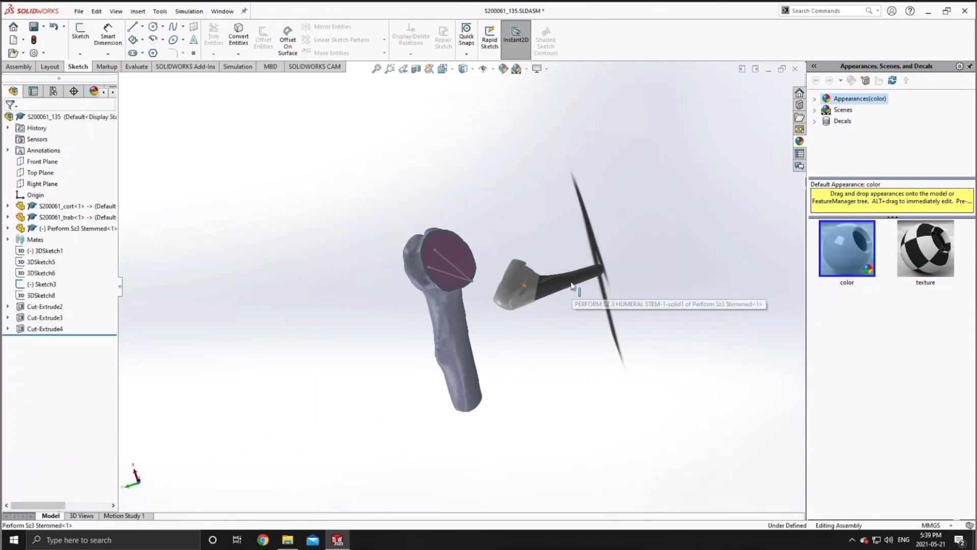
pyautogui.scroll(-3, 572, 287)
pyautogui.click(8, 229)
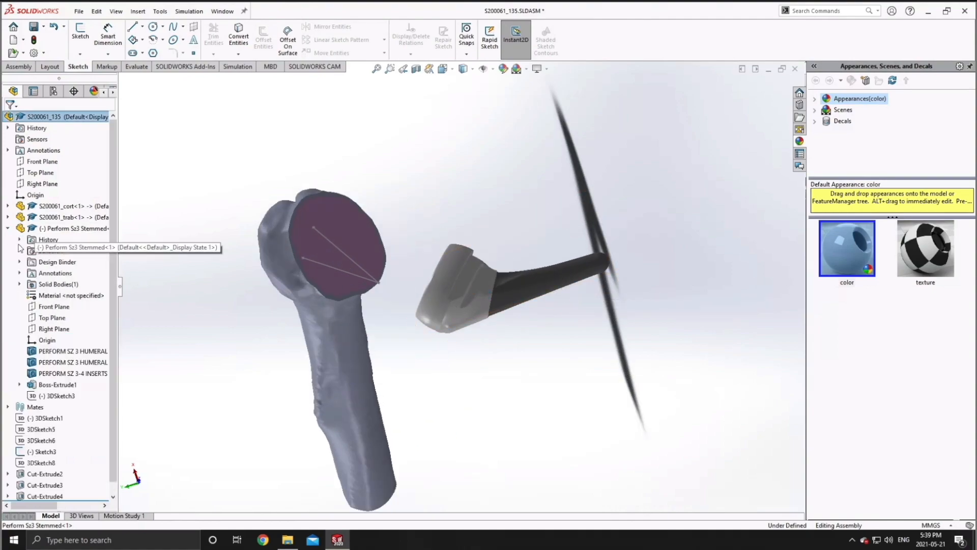
pyautogui.click(51, 397)
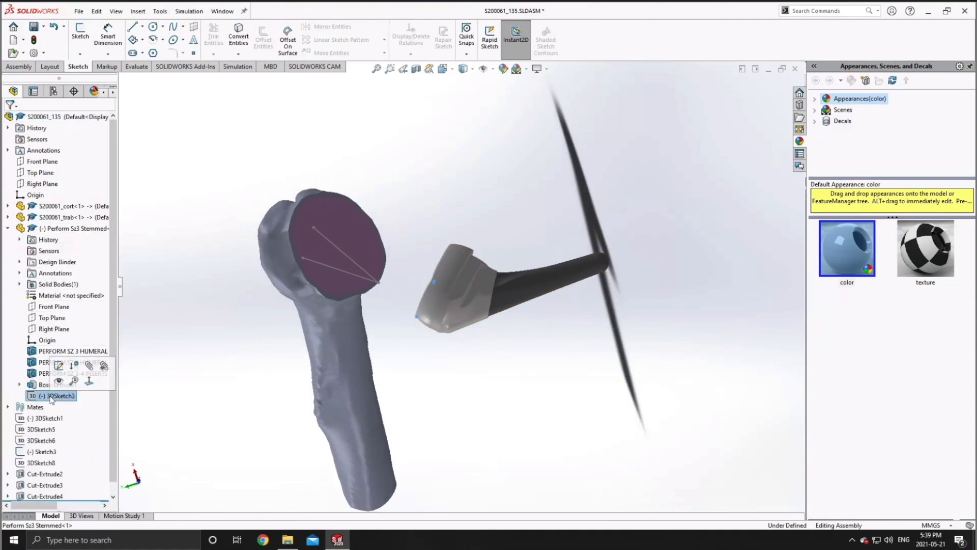
pyautogui.click(58, 382)
# Select the circular edge of Boss-Extrude1 on the implant and start a mate with it
pyautogui.moveTo(524, 336); pyautogui.dragTo(482, 328, button='middle')
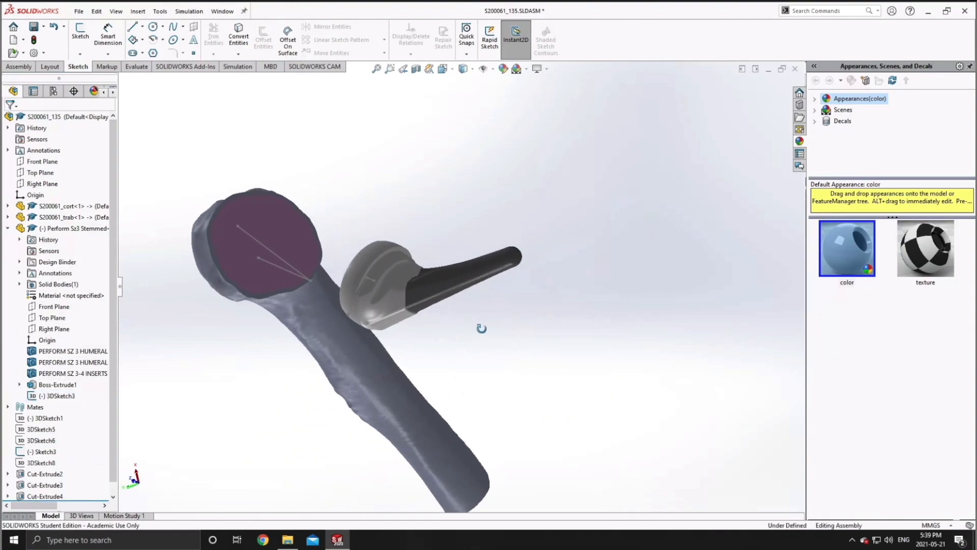
pyautogui.scroll(3, 413, 291)
pyautogui.scroll(-8, 413, 291)
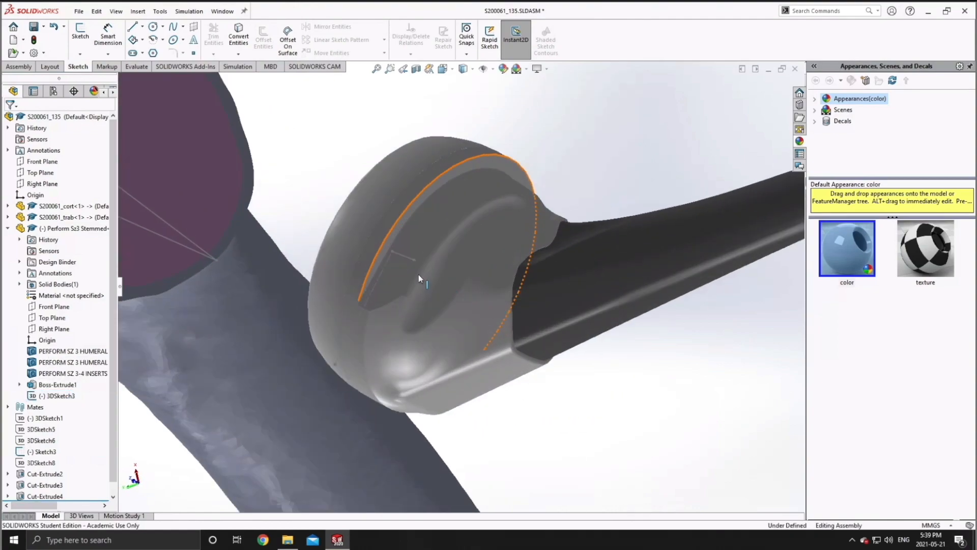
pyautogui.moveTo(391, 298); pyautogui.dragTo(347, 270, button='middle')
pyautogui.click(349, 275)
pyautogui.scroll(8, 418, 287)
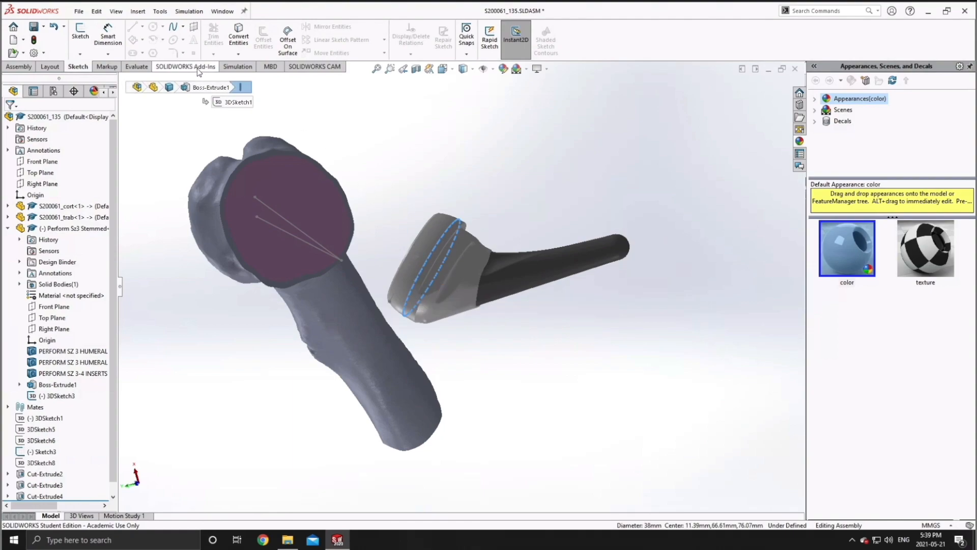
pyautogui.click(28, 67)
pyautogui.click(153, 39)
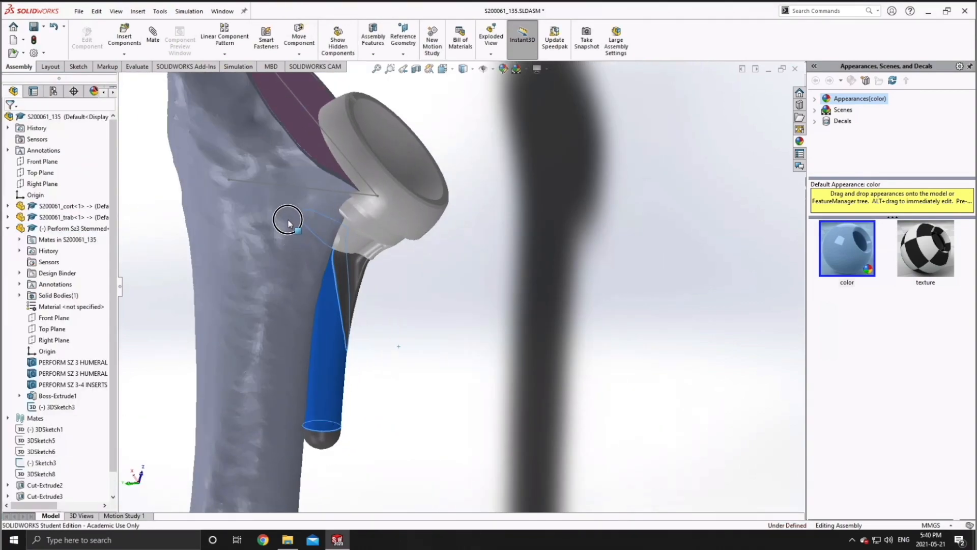
# Move the implant over the resected face, then bring it clear of the bone so its sketch lines are accessible
pyautogui.moveTo(288, 224); pyautogui.dragTo(224, 153)
pyautogui.moveTo(444, 251); pyautogui.dragTo(443, 332, button='middle')
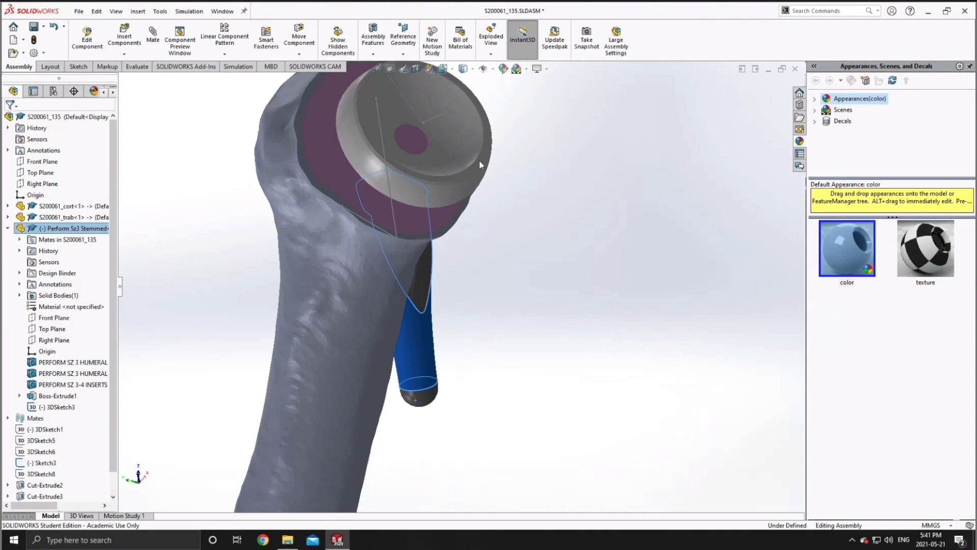
pyautogui.moveTo(476, 156); pyautogui.dragTo(542, 243)
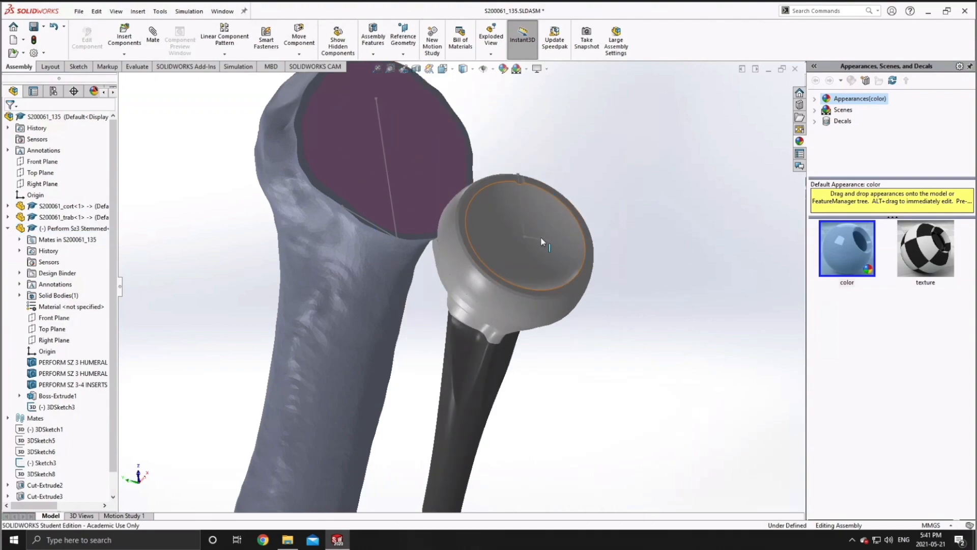
# Add a perpendicular mate between Line3 of the implant's 3DSketch3 and Line3 of Sketch3 on the resected face
pyautogui.click(540, 243)
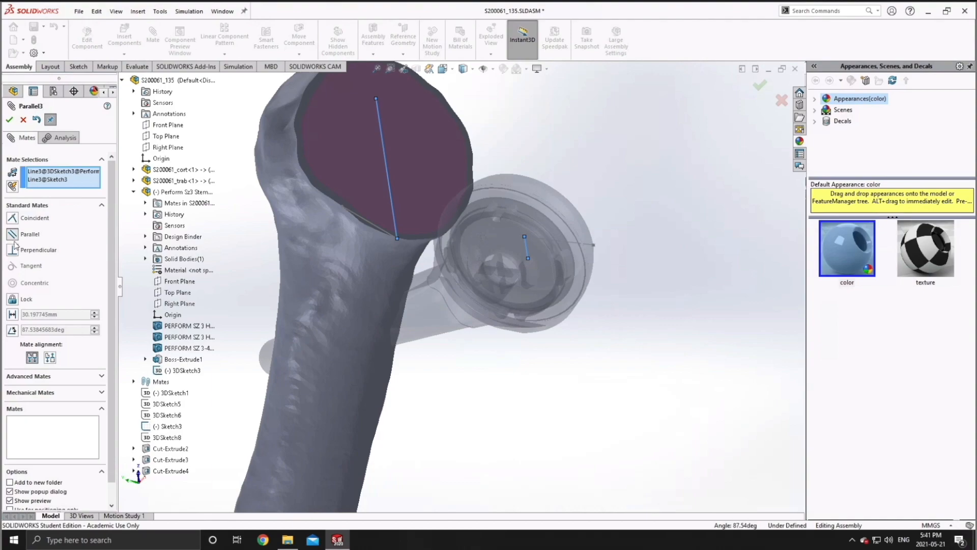
pyautogui.click(13, 253)
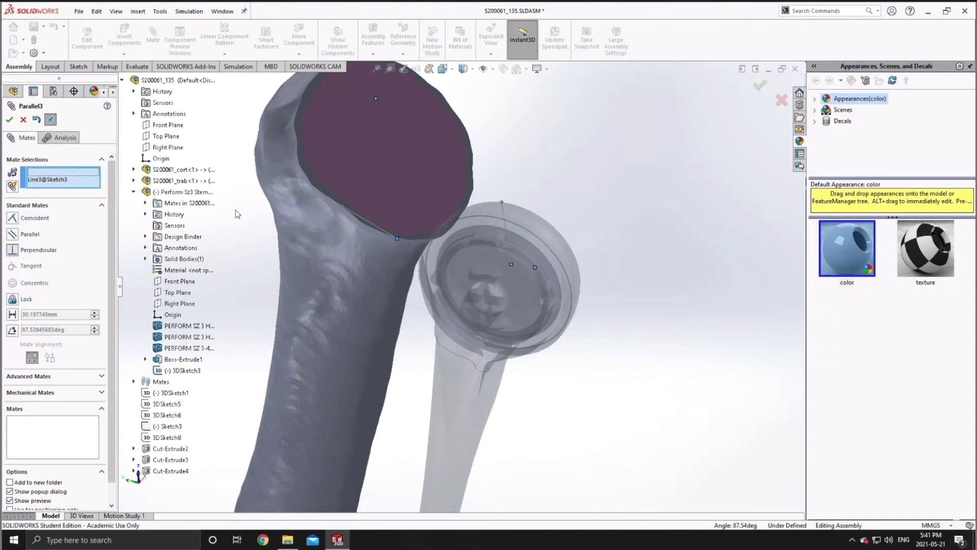
pyautogui.click(222, 197)
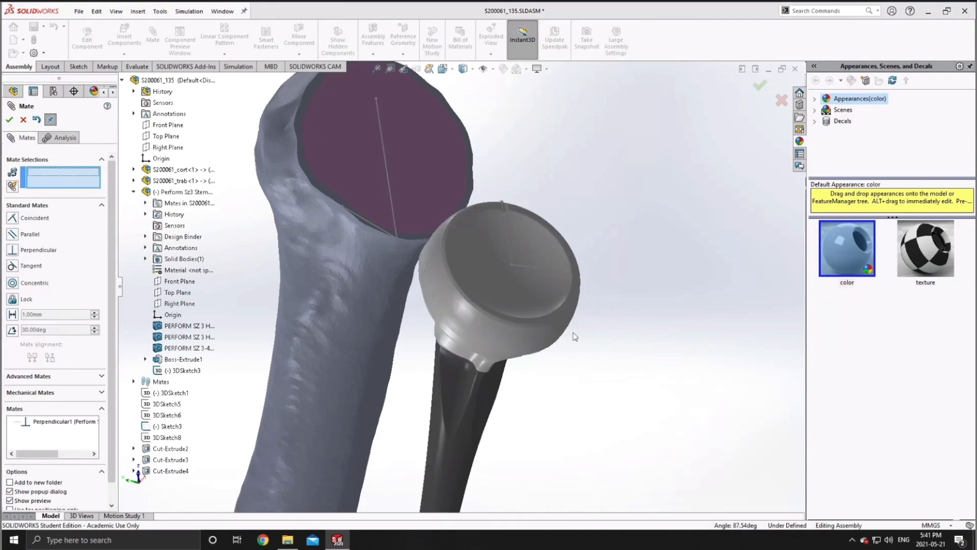
# Position the implant within the outline of the resected face and finish mating
pyautogui.moveTo(403, 199); pyautogui.dragTo(343, 147)
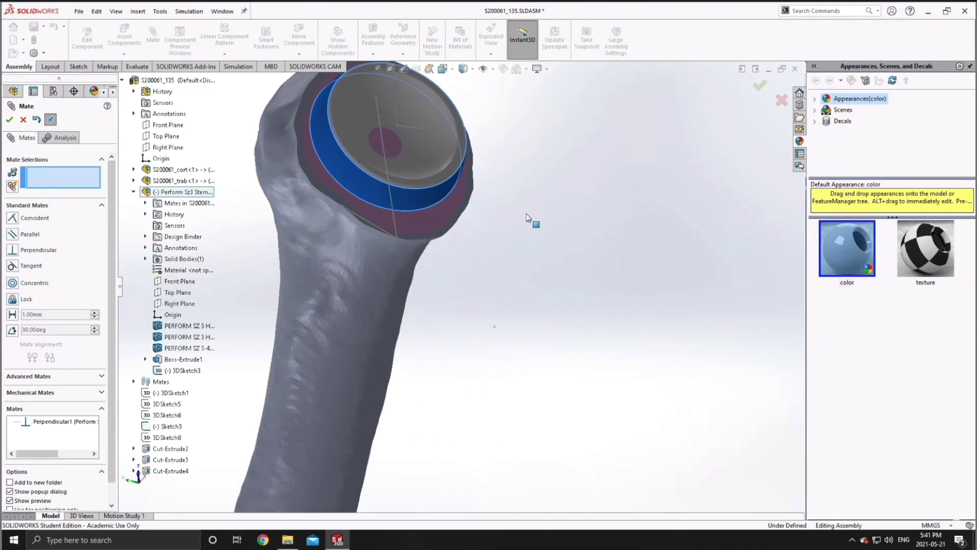
pyautogui.moveTo(540, 262); pyautogui.dragTo(540, 297, button='middle')
pyautogui.moveTo(391, 239); pyautogui.dragTo(387, 240)
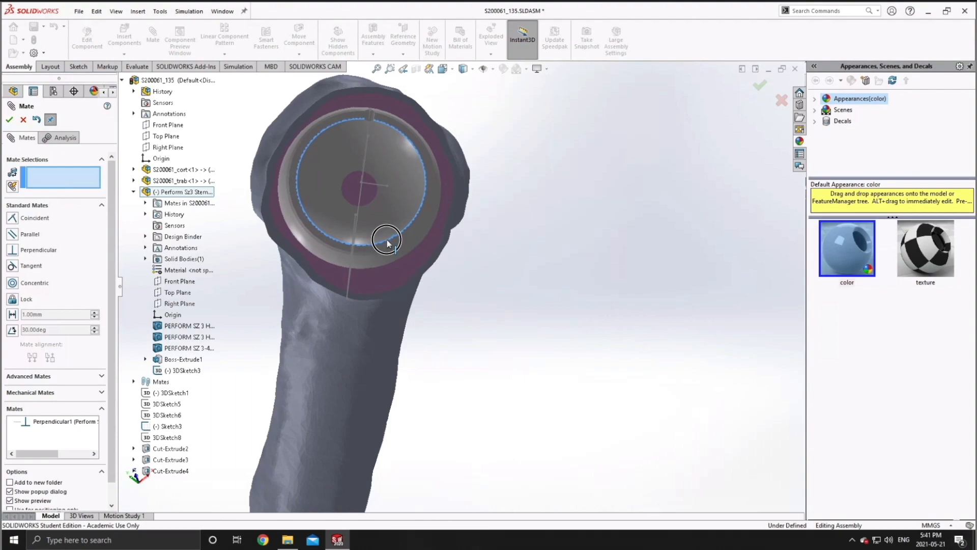
pyautogui.moveTo(557, 245); pyautogui.dragTo(279, 284, button='middle')
pyautogui.rightClick(168, 182)
pyautogui.click(25, 120)
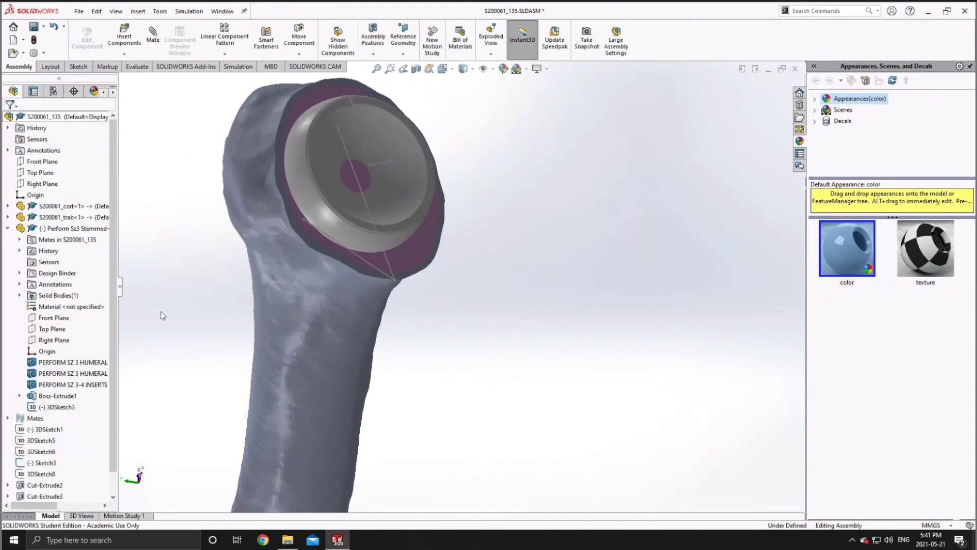
# Hide the S200061_cort component and make S200061_trab transparent
pyautogui.rightClick(57, 206)
pyautogui.click(127, 177)
pyautogui.rightClick(54, 218)
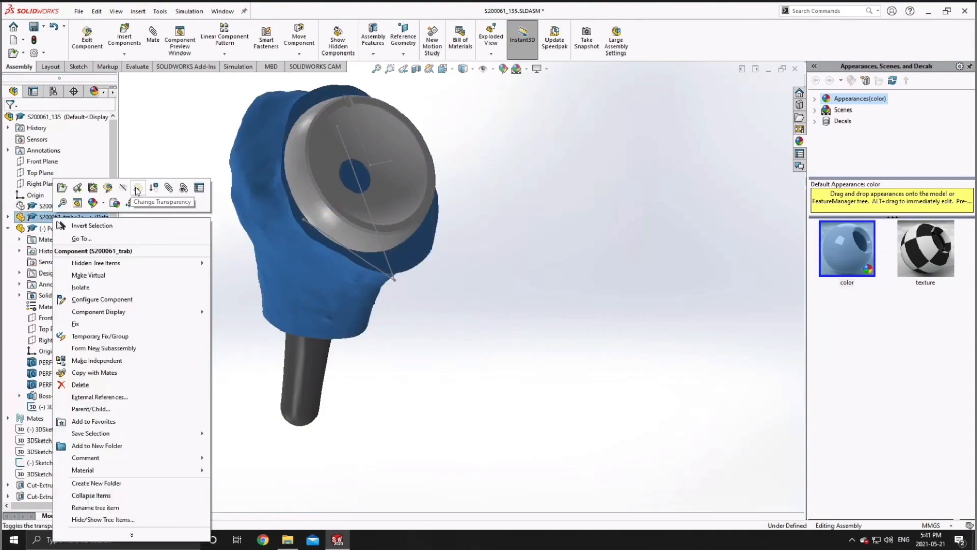
pyautogui.click(138, 189)
pyautogui.click(446, 331)
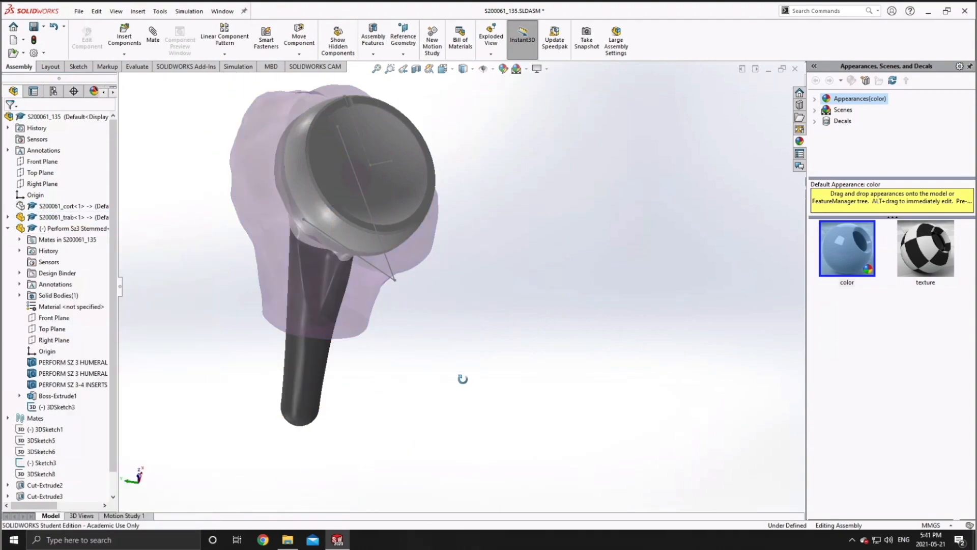
# Examine the stem inside the transparent bone, along with the implant's 3DSketch1 under Boss-Extrude1 and its 3DSketch3
pyautogui.moveTo(464, 383); pyautogui.dragTo(468, 371, button='middle')
pyautogui.moveTo(425, 388); pyautogui.dragTo(407, 399, button='right')
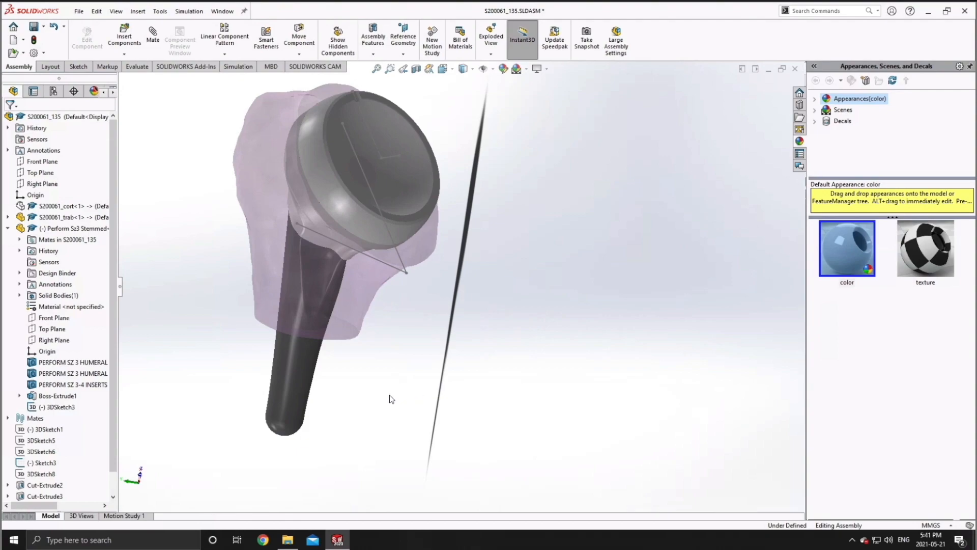
pyautogui.moveTo(404, 415); pyautogui.dragTo(448, 326, button='middle')
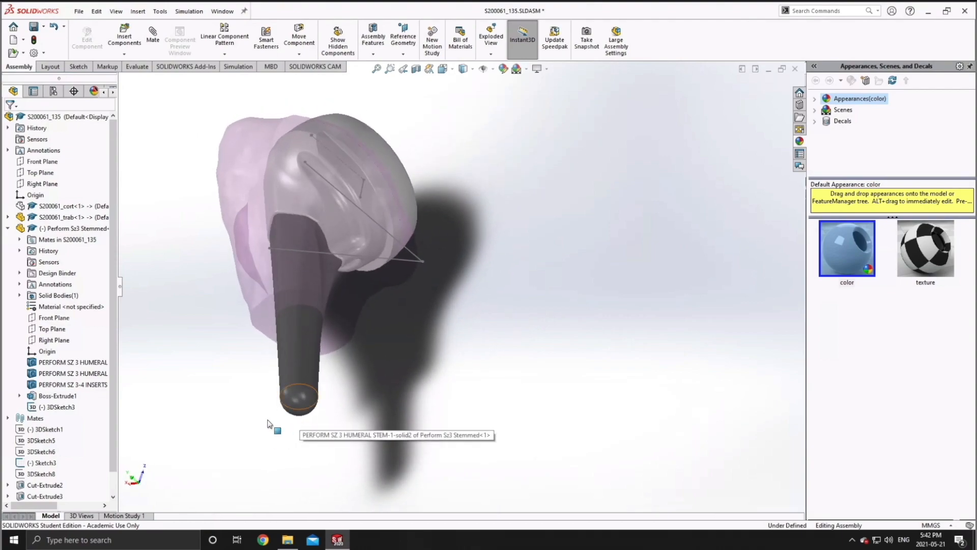
pyautogui.click(56, 407)
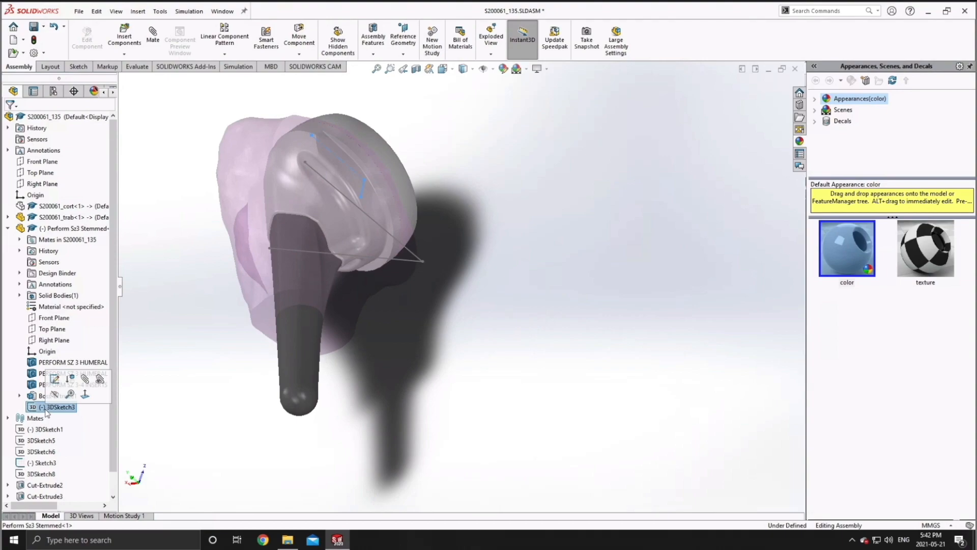
pyautogui.click(179, 276)
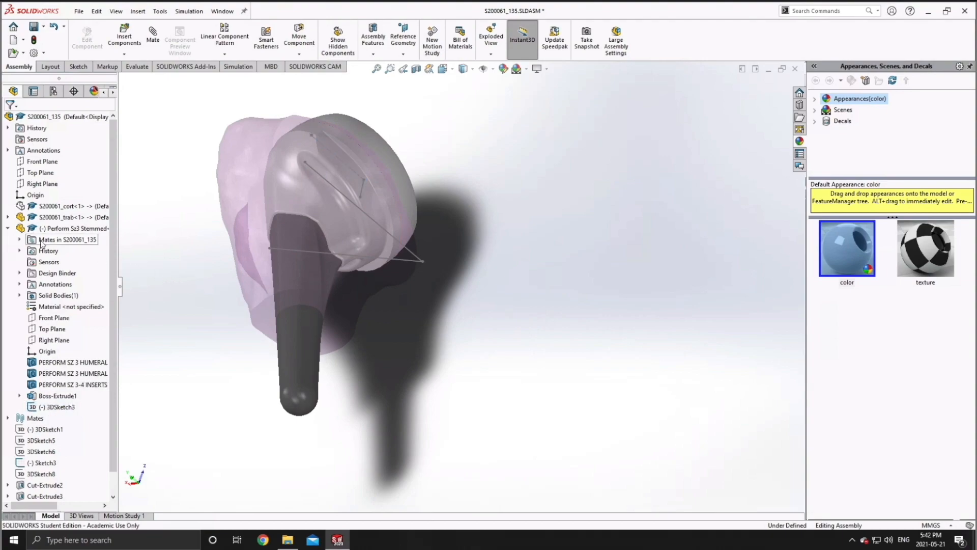
pyautogui.click(20, 396)
pyautogui.click(53, 408)
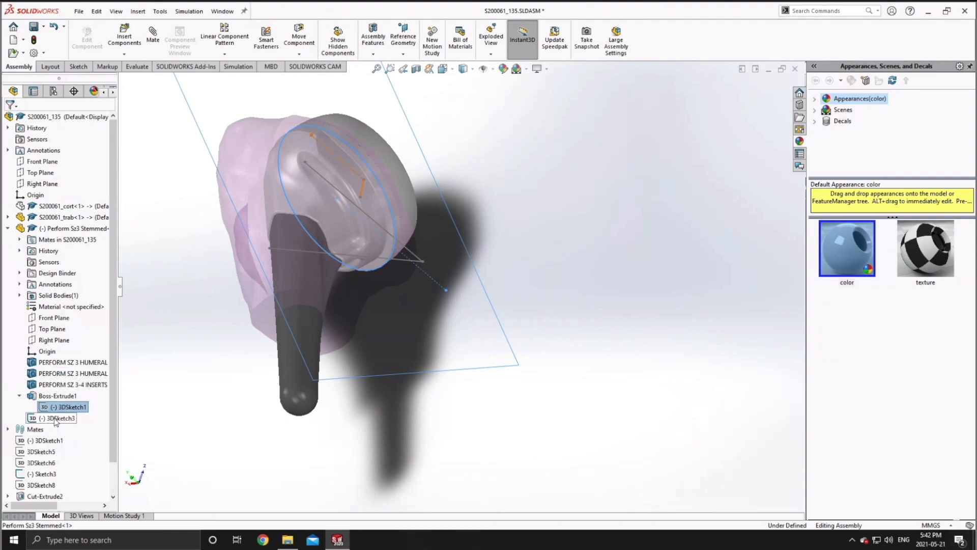
pyautogui.click(56, 418)
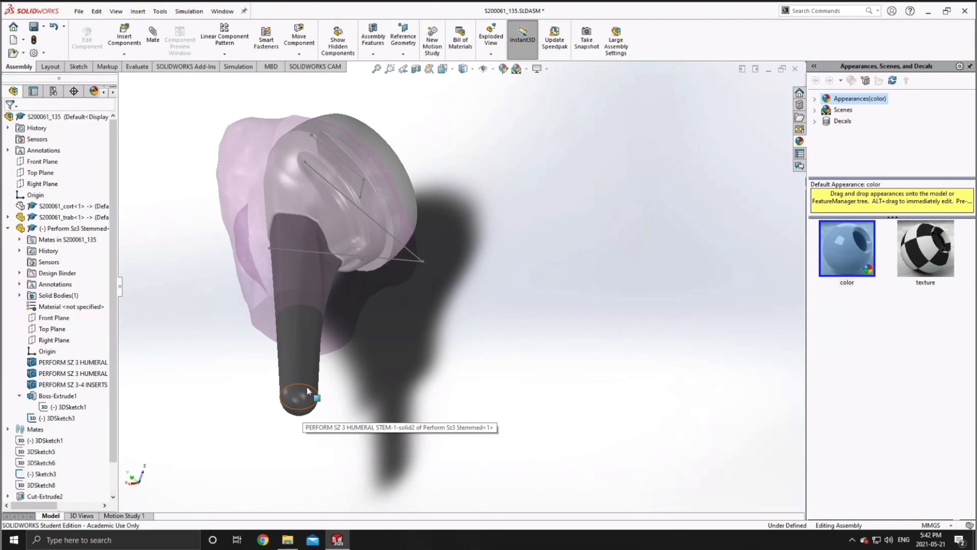
pyautogui.rightClick(50, 232)
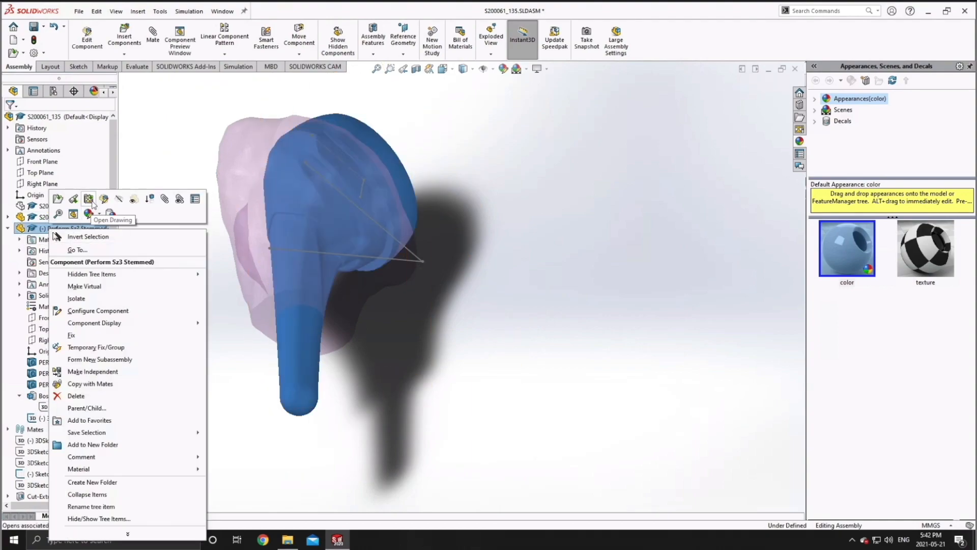
pyautogui.click(152, 148)
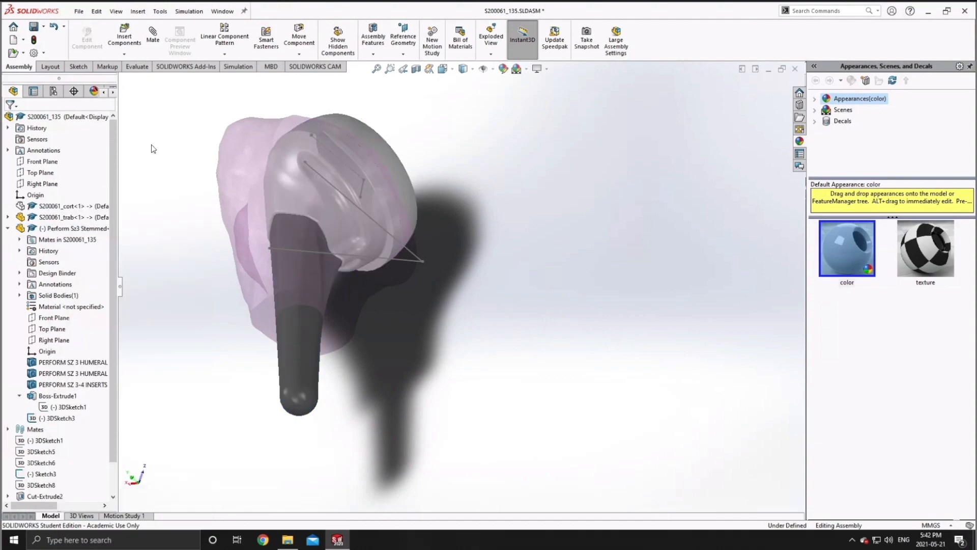
# Save the assembly and all modified referenced models, rebuilding the document
pyautogui.hotkey('ctrl', 's')
pyautogui.click(203, 156)
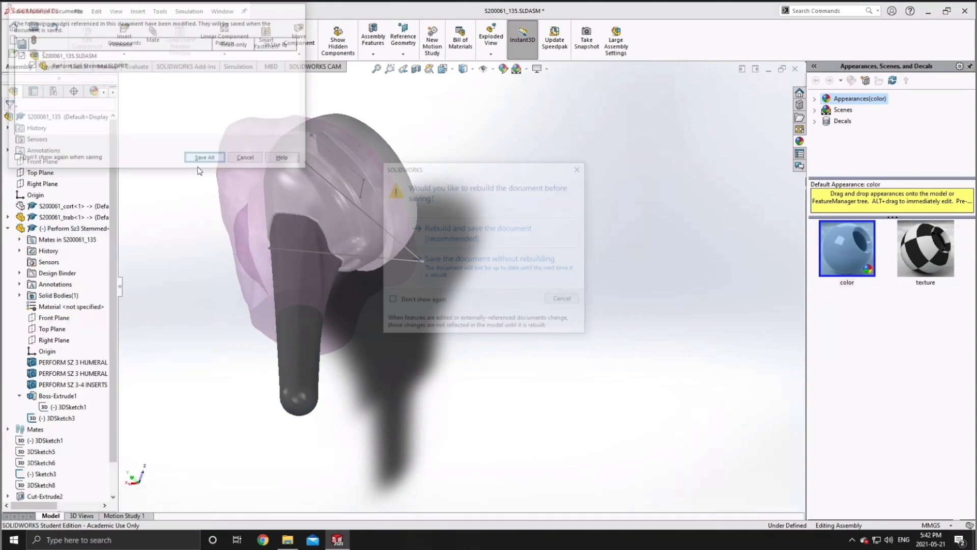
pyautogui.click(449, 235)
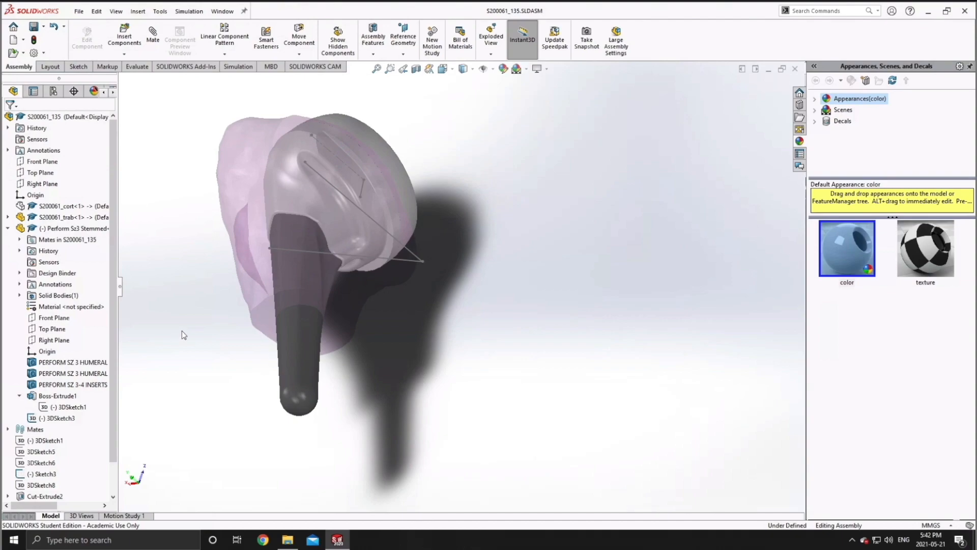
# Sketch a short line from the shaft axis across the stem tip and make it perpendicular to the axis
pyautogui.moveTo(401, 355); pyautogui.dragTo(343, 416, button='middle')
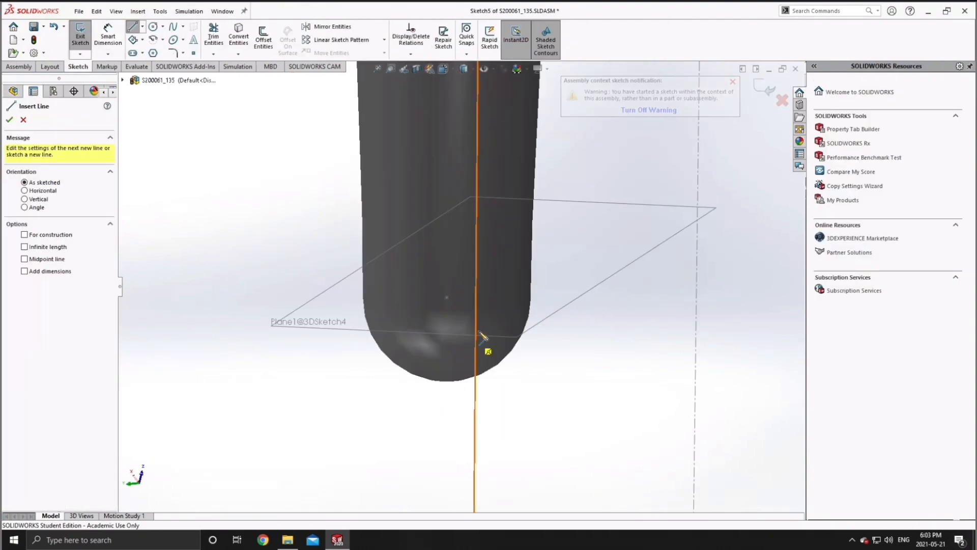
pyautogui.click(475, 328)
pyautogui.click(408, 325)
pyautogui.press('Escape')
pyautogui.click(443, 326)
pyautogui.keyDown('ctrl'); pyautogui.click(476, 304); pyautogui.keyUp('ctrl')
pyautogui.click(35, 295)
# Sketch a midpoint line centred on the short line's free end, running along the direction of the shaft axis
pyautogui.click(143, 27)
pyautogui.click(155, 64)
pyautogui.click(408, 324)
pyautogui.click(410, 158)
pyautogui.press('Escape')
pyautogui.moveTo(514, 326); pyautogui.dragTo(537, 330, button='middle')
# Dimension the short line between the shaft axis and the midpoint line at 2.5 mm and finish the sketch
pyautogui.click(108, 36)
pyautogui.click(458, 307)
pyautogui.click(457, 349)
pyautogui.write('2.5')
pyautogui.click(408, 336)
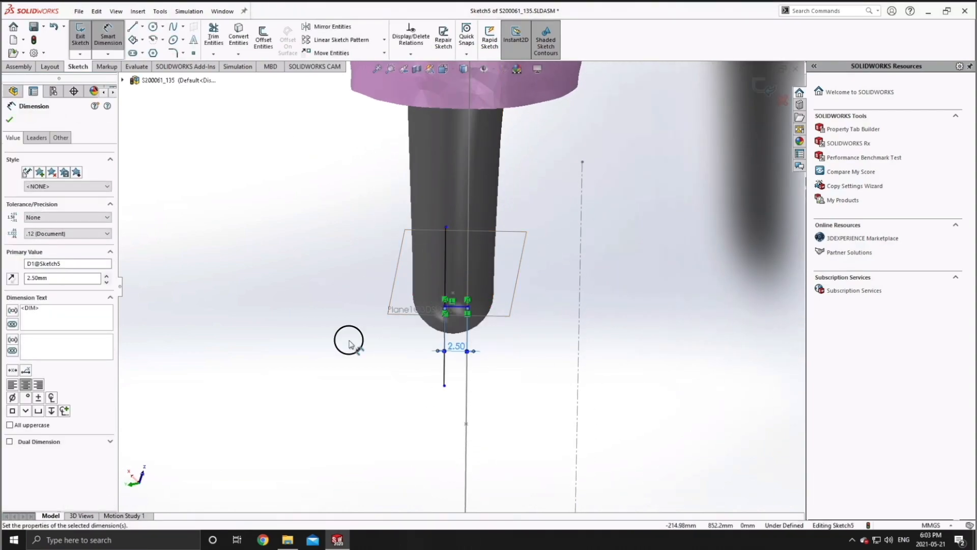
pyautogui.click(445, 331)
pyautogui.click(466, 377)
pyautogui.click(456, 380)
pyautogui.click(550, 281)
pyautogui.click(763, 86)
# Reopen Sketch5 and set the offset between the shaft axis and the midpoint line to 1 mm
pyautogui.click(452, 293)
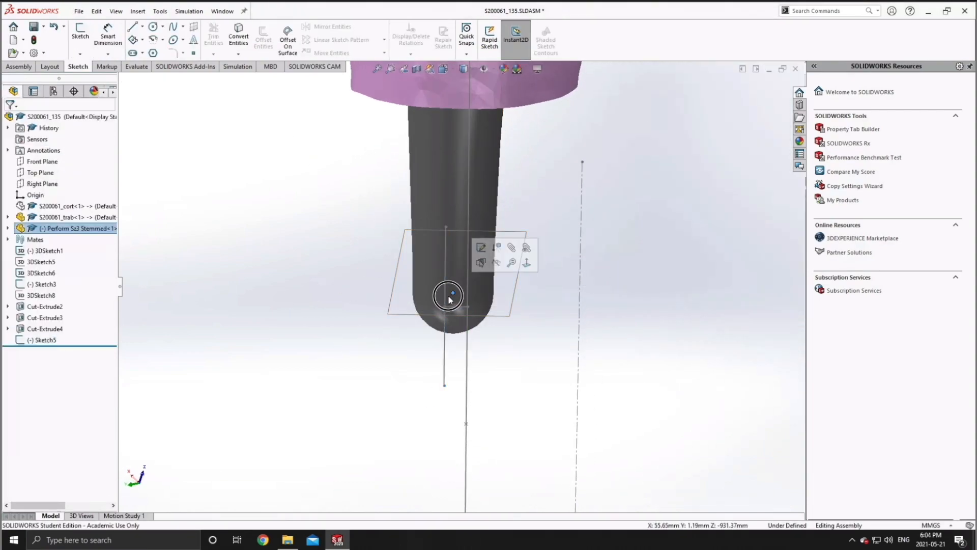
pyautogui.scroll(4, 449, 300)
pyautogui.scroll(-2, 422, 224)
pyautogui.scroll(-4, 421, 214)
pyautogui.click(45, 340)
pyautogui.click(74, 309)
pyautogui.doubleClick(434, 288)
pyautogui.write('1')
pyautogui.press('Return')
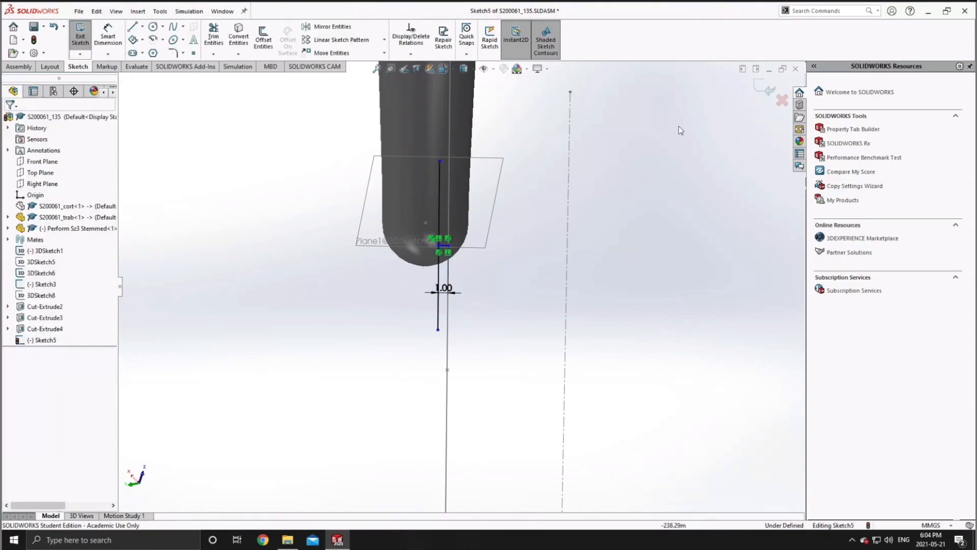
# Mate the point at the implant's stem tip coincident with the offset midpoint line in Sketch5
pyautogui.click(426, 222)
pyautogui.keyDown('ctrl'); pyautogui.click(439, 305); pyautogui.keyUp('ctrl')
pyautogui.click(19, 66)
pyautogui.click(153, 34)
pyautogui.click(760, 85)
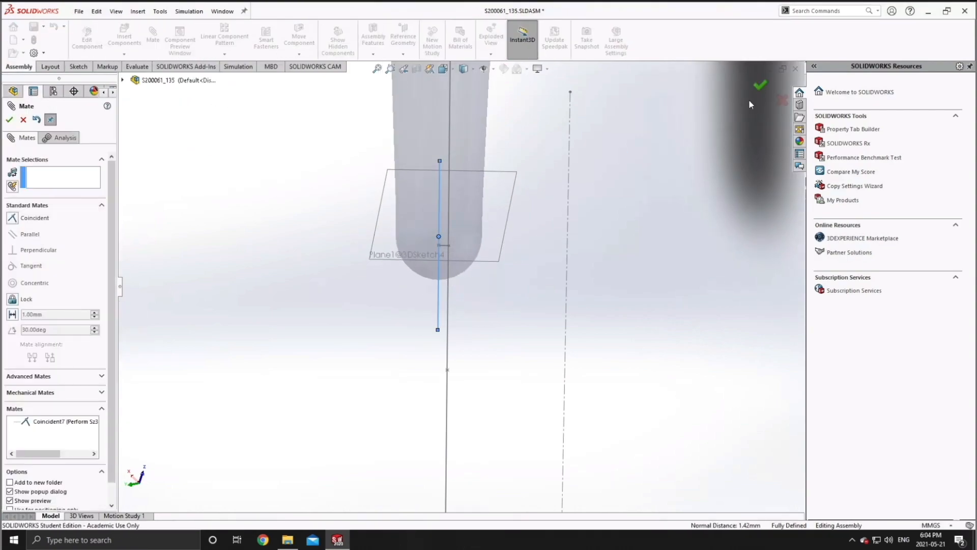
# Examine the mated implant from the stem tip up to the resected face, and finish mating
pyautogui.scroll(6, 563, 305)
pyautogui.scroll(3, 564, 304)
pyautogui.scroll(-4, 500, 181)
pyautogui.moveTo(500, 182); pyautogui.dragTo(523, 245, button='middle')
pyautogui.scroll(5, 525, 246)
pyautogui.scroll(-5, 575, 219)
pyautogui.moveTo(575, 220); pyautogui.dragTo(458, 315, button='middle')
pyautogui.scroll(5, 454, 319)
pyautogui.scroll(-7, 364, 305)
pyautogui.moveTo(371, 301); pyautogui.dragTo(369, 280, button='middle')
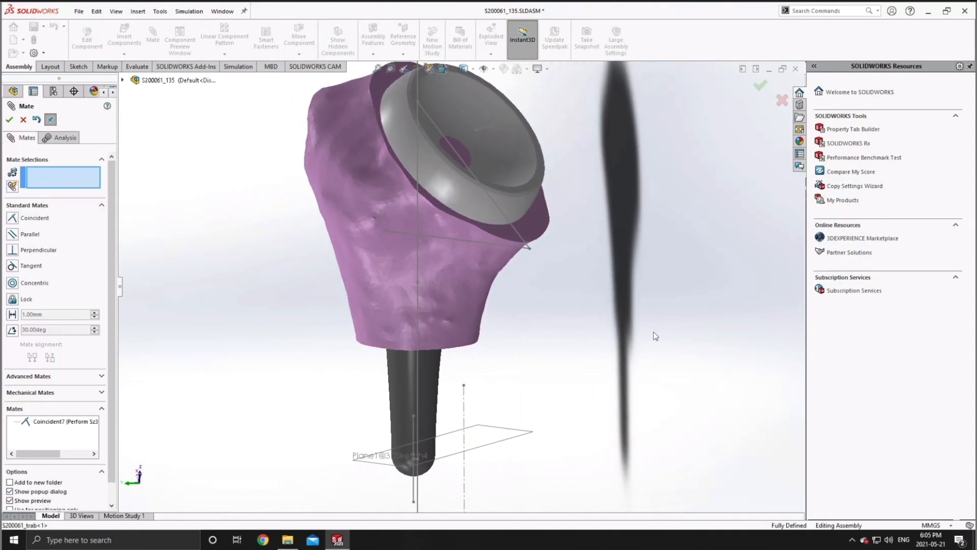
pyautogui.click(24, 122)
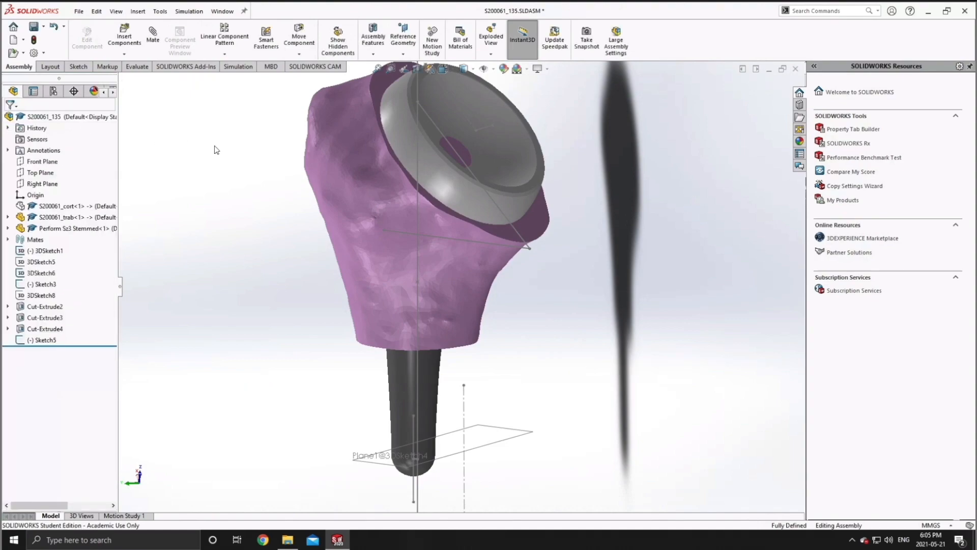
# Hide the assembly sketches 3DSketch1, 3DSketch5, 3DSketch6, Sketch3 and Sketch5
pyautogui.keyDown('shift'); pyautogui.click(33, 285); pyautogui.keyUp('shift')
pyautogui.rightClick(34, 286)
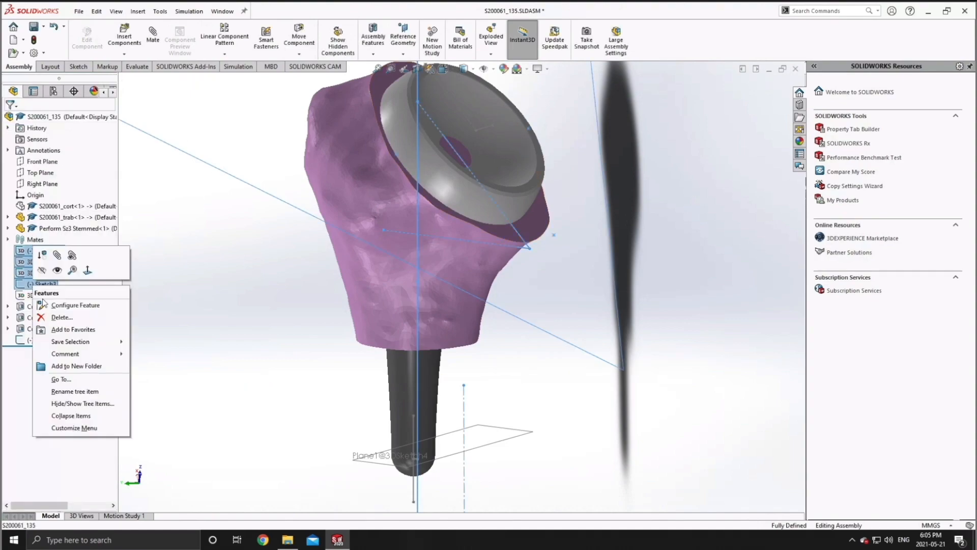
pyautogui.click(57, 270)
pyautogui.press('f')
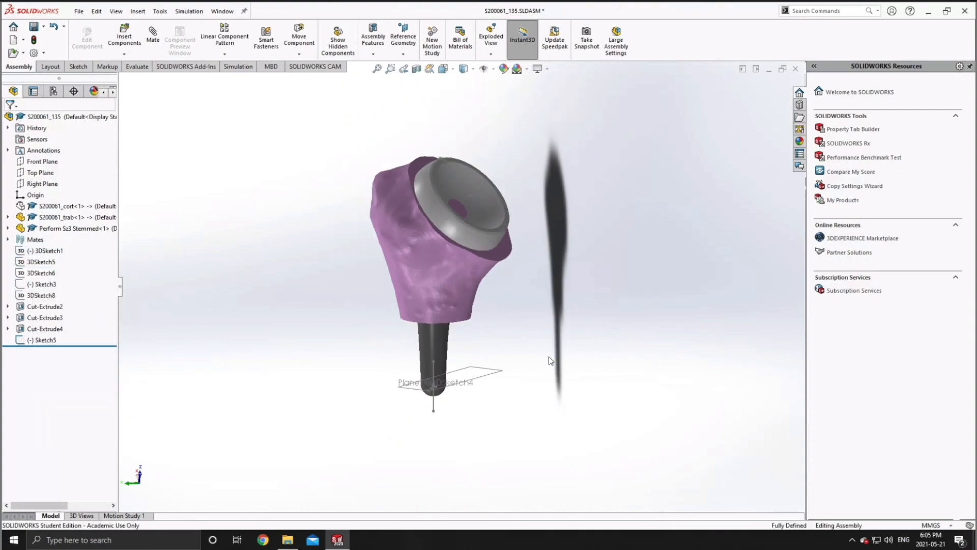
pyautogui.click(36, 344)
pyautogui.click(45, 328)
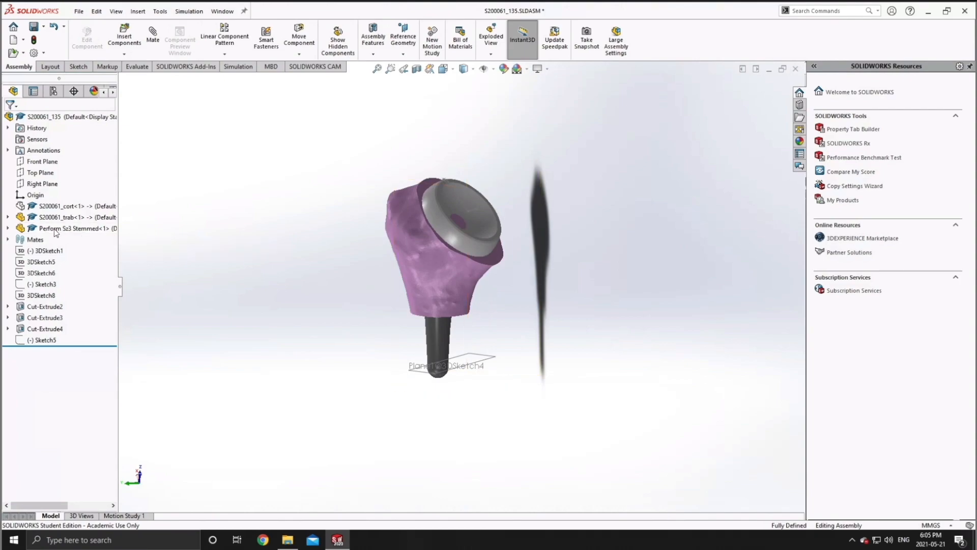
# Hide 3DSketch3 and 3DSketch4 of the Perform Sz3 Stemmed component
pyautogui.click(8, 228)
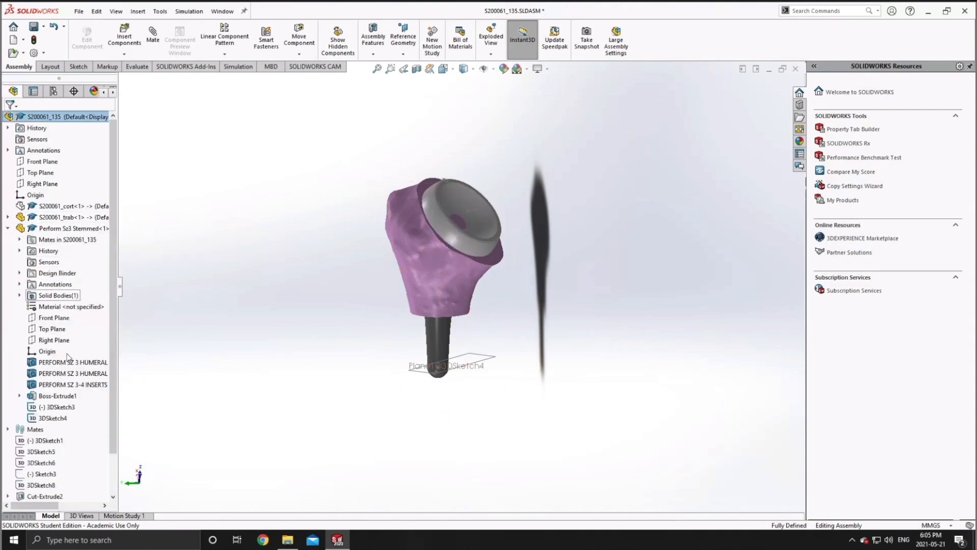
pyautogui.click(59, 419)
pyautogui.keyDown('ctrl'); pyautogui.click(45, 407); pyautogui.keyUp('ctrl')
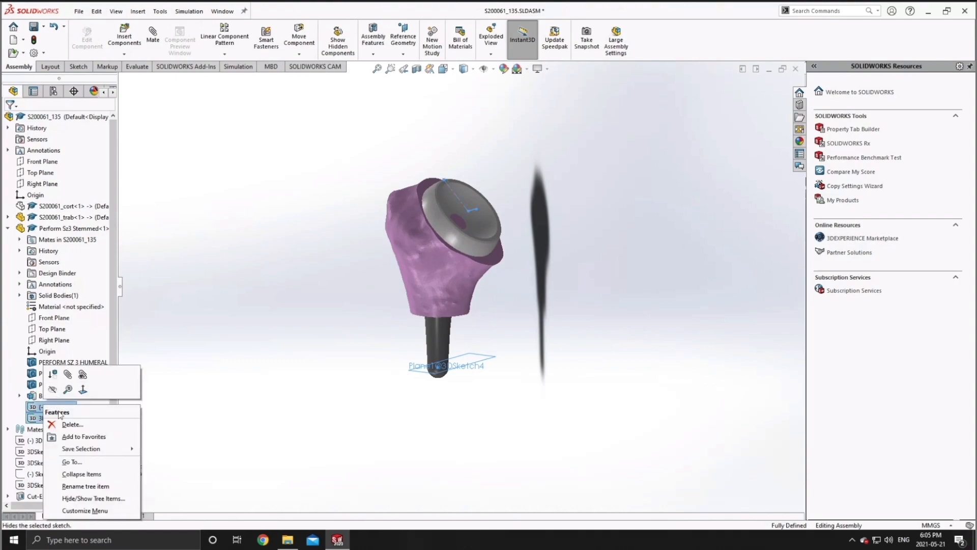
pyautogui.click(52, 390)
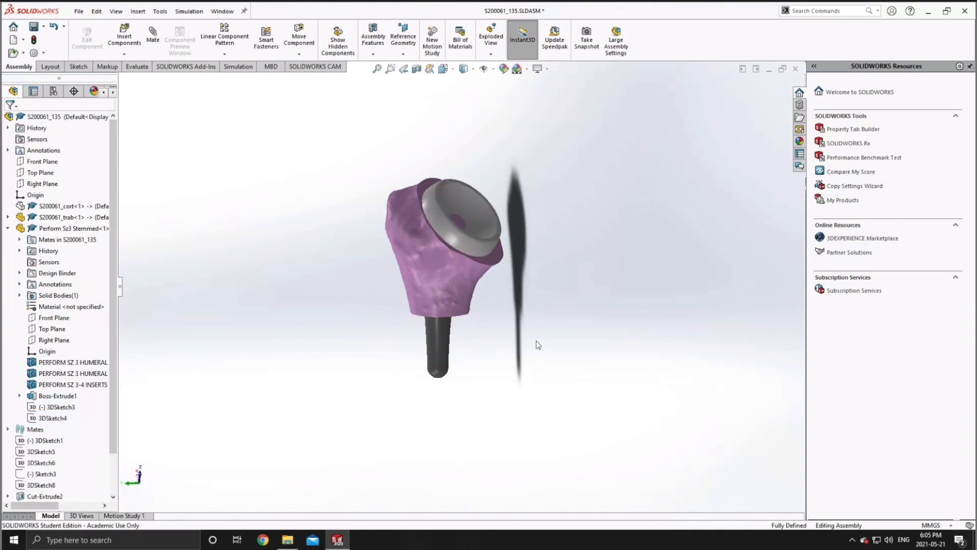
pyautogui.scroll(3, 536, 340)
pyautogui.scroll(-4, 451, 262)
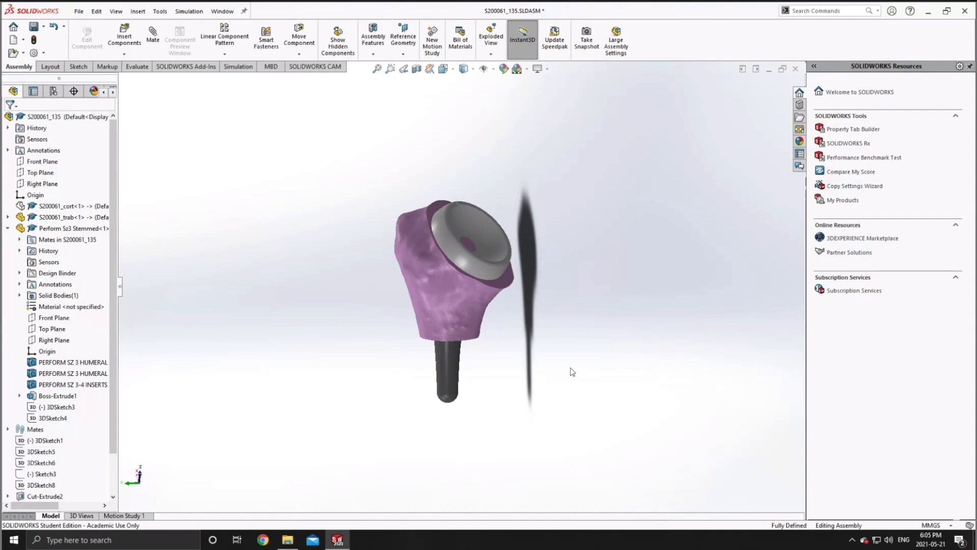
# Save the S200061_135 assembly with the positioned implant
pyautogui.hotkey('ctrl', 's')
pyautogui.click(217, 161)
pyautogui.scroll(2, 461, 291)
pyautogui.scroll(-3, 461, 291)
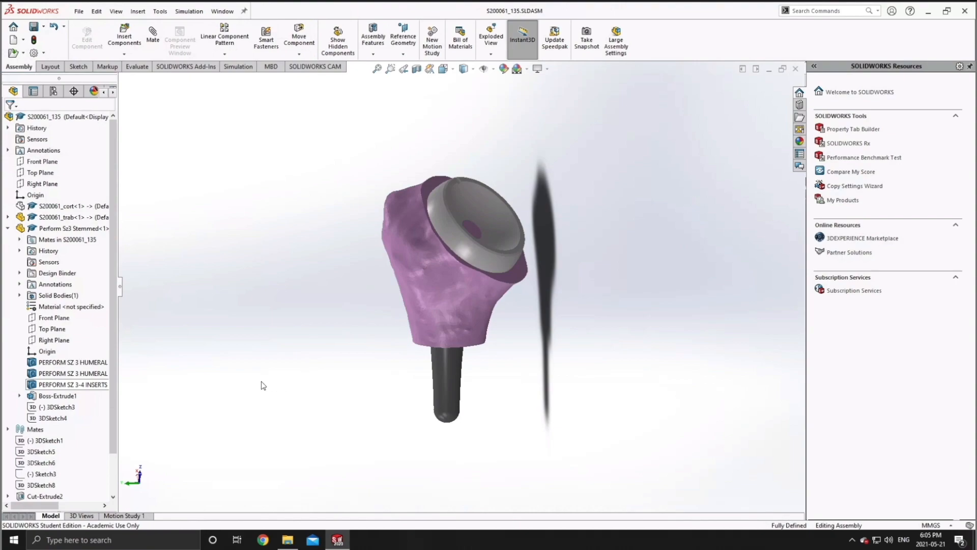
# Show the S200061_cort component and make both S200061_cort and S200061_trab transparent
pyautogui.click(64, 206)
pyautogui.rightClick(64, 207)
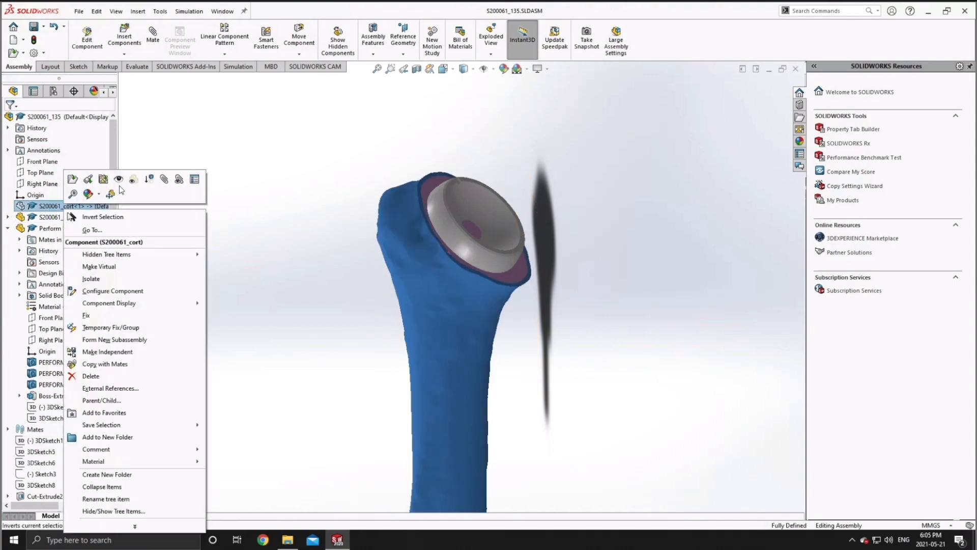
pyautogui.click(120, 179)
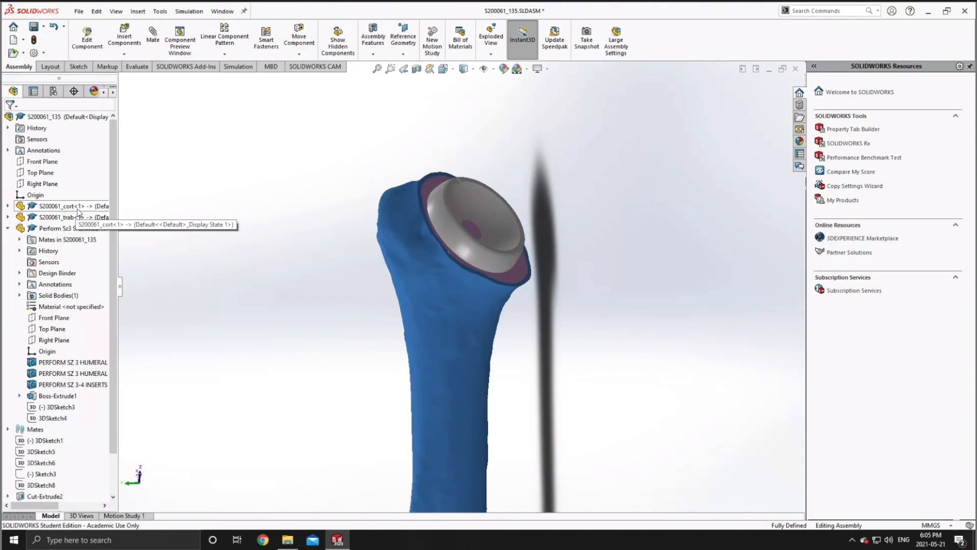
pyautogui.rightClick(77, 207)
pyautogui.click(162, 178)
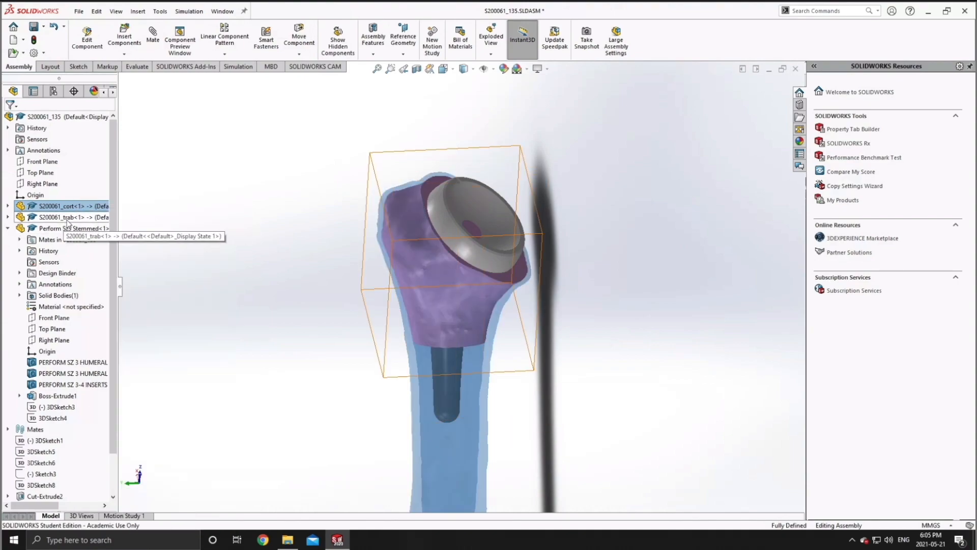
pyautogui.rightClick(80, 219)
pyautogui.click(153, 189)
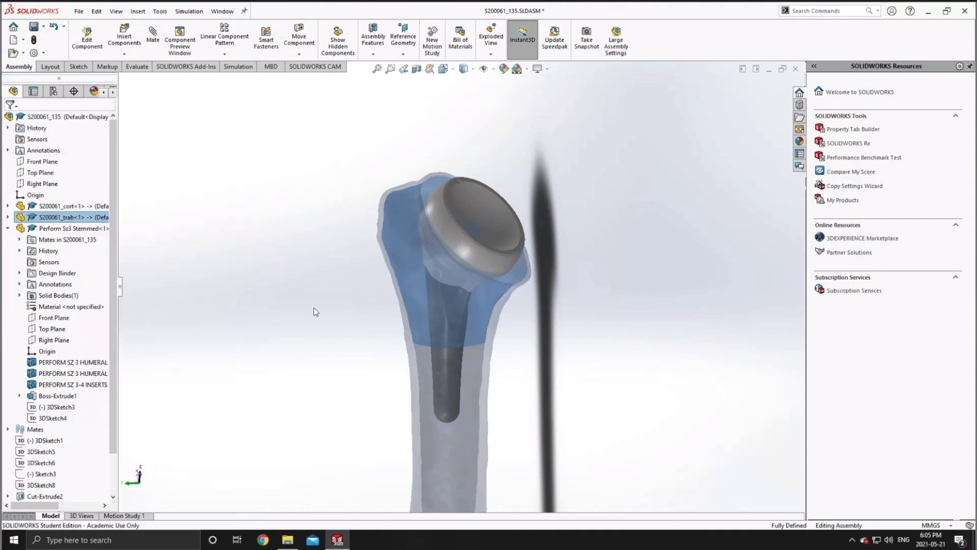
# Examine the fit of the implant's head and stem inside the transparent cortical and trabecular bone
pyautogui.moveTo(569, 382)
pyautogui.mouseDown(button='middle')
pyautogui.moveTo(630, 351)
pyautogui.moveTo(668, 362)
pyautogui.moveTo(635, 353)
pyautogui.moveTo(565, 370)
pyautogui.mouseUp(button='middle')
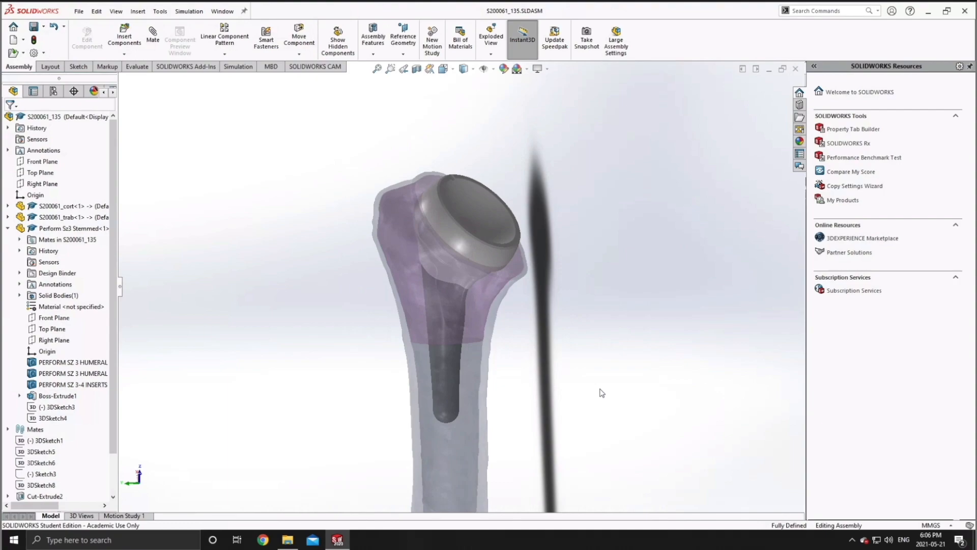
pyautogui.scroll(3, 466, 279)
pyautogui.scroll(-4, 467, 279)
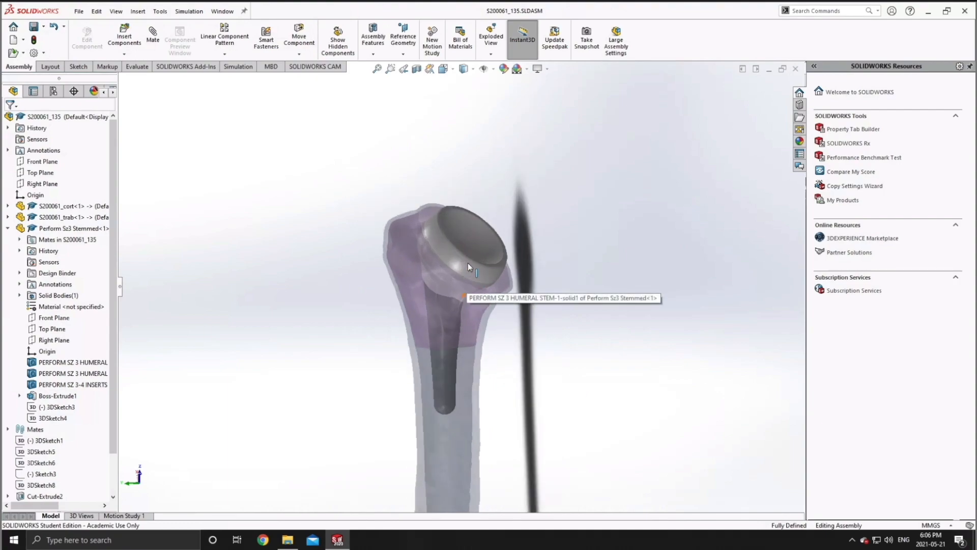
pyautogui.moveTo(511, 341)
pyautogui.mouseDown(button='middle')
pyautogui.moveTo(537, 304)
pyautogui.moveTo(356, 331)
pyautogui.moveTo(498, 323)
pyautogui.moveTo(512, 331)
pyautogui.mouseUp(button='middle')
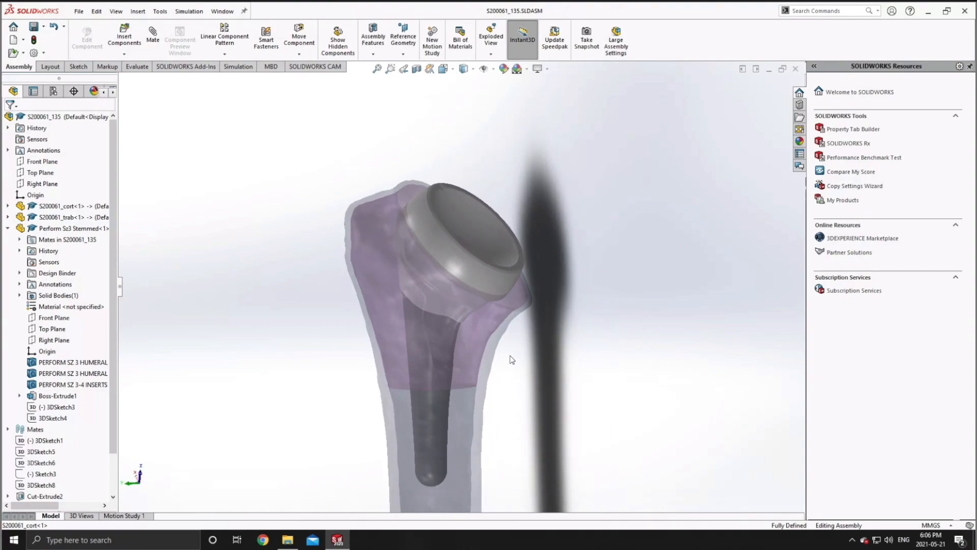
pyautogui.scroll(3, 462, 295)
pyautogui.scroll(-2, 462, 295)
pyautogui.moveTo(467, 289); pyautogui.dragTo(454, 304, button='middle')
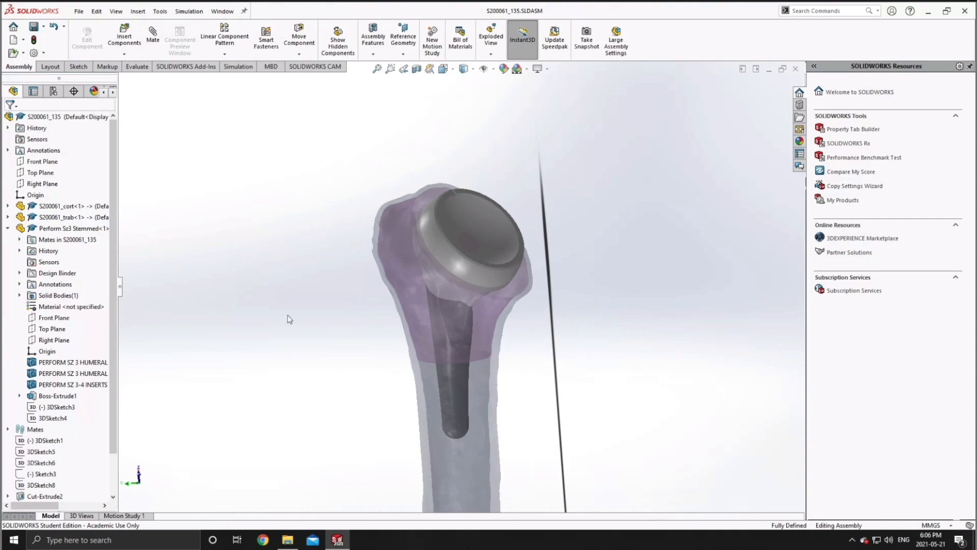
pyautogui.moveTo(513, 293)
pyautogui.mouseDown(button='middle')
pyautogui.moveTo(516, 279)
pyautogui.moveTo(452, 289)
pyautogui.moveTo(509, 277)
pyautogui.moveTo(500, 284)
pyautogui.mouseUp(button='middle')
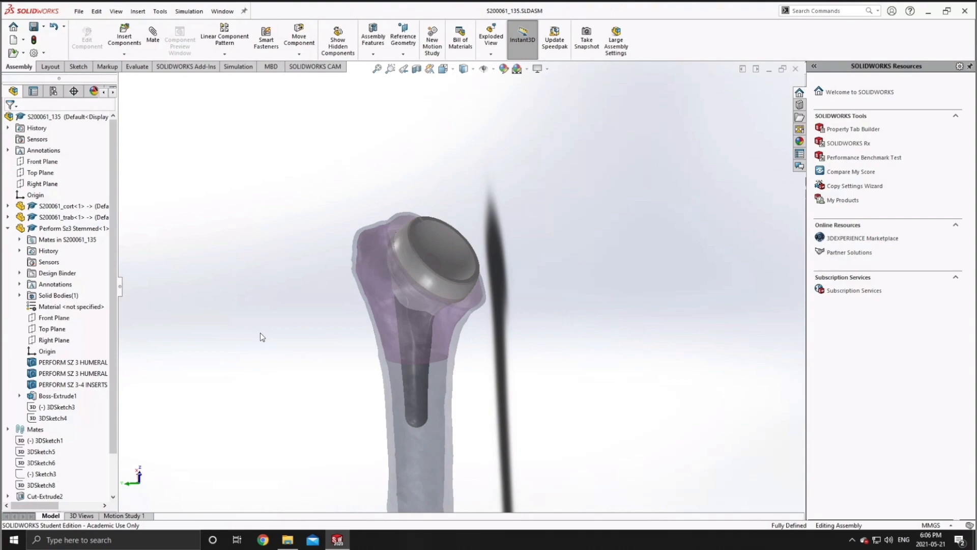
# Hide the S200061_trab and Perform Sz3 Stemmed components together
pyautogui.click(8, 231)
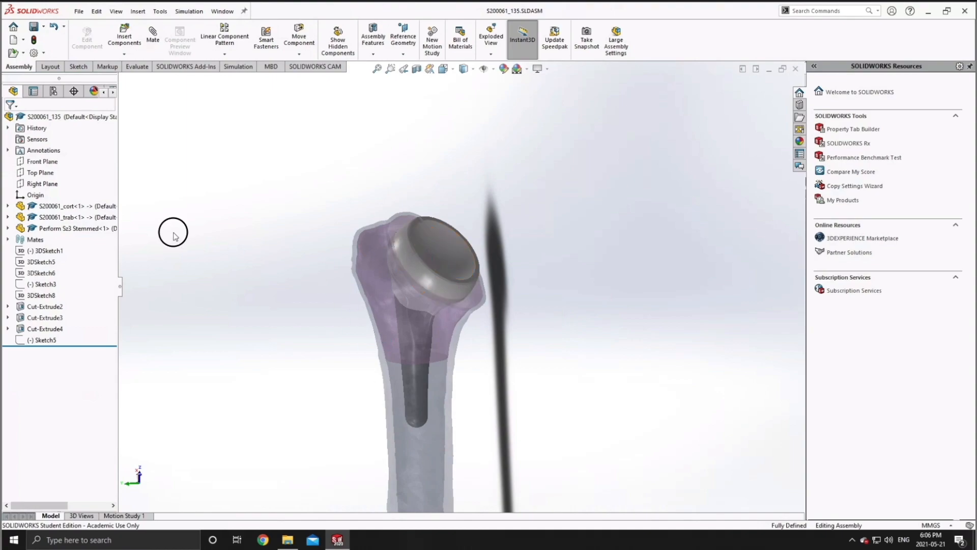
pyautogui.click(56, 218)
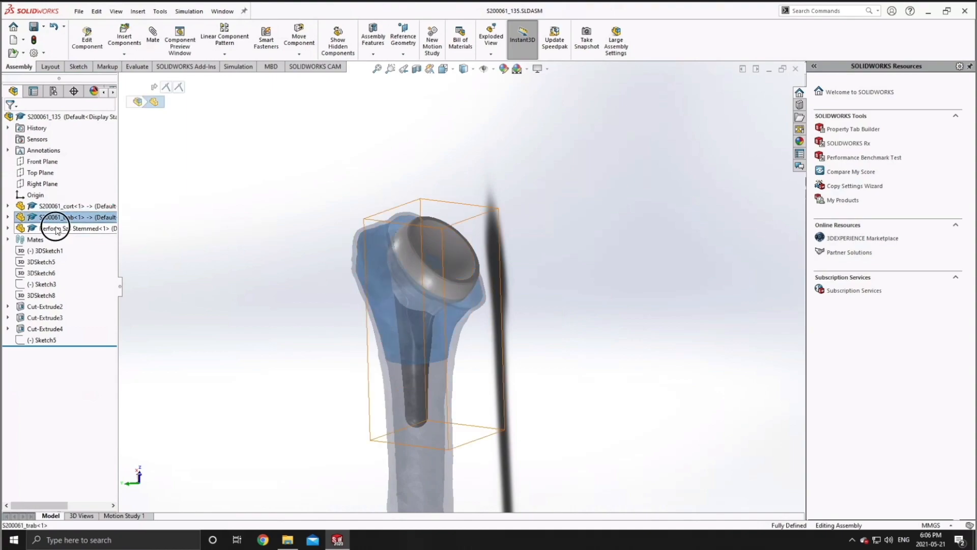
pyautogui.click(57, 229)
pyautogui.rightClick(57, 229)
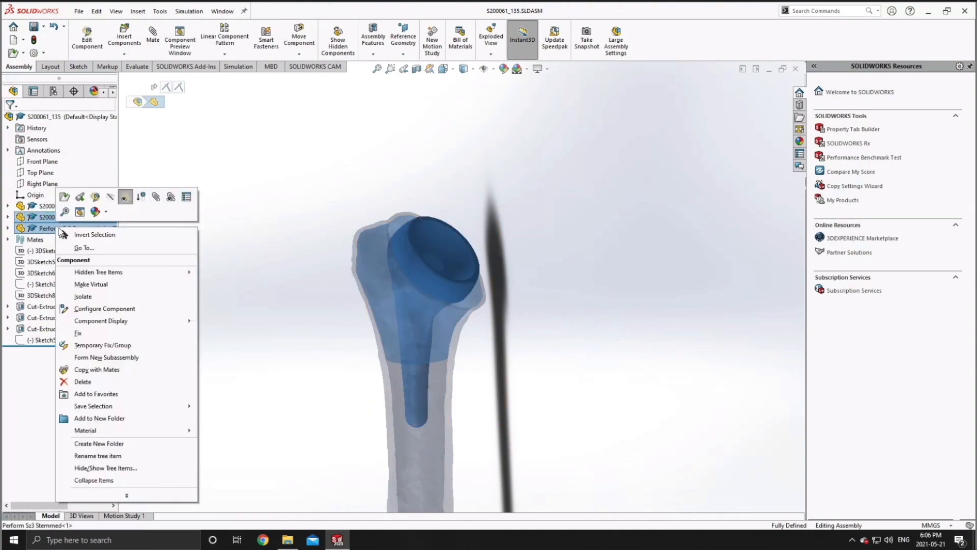
pyautogui.click(113, 200)
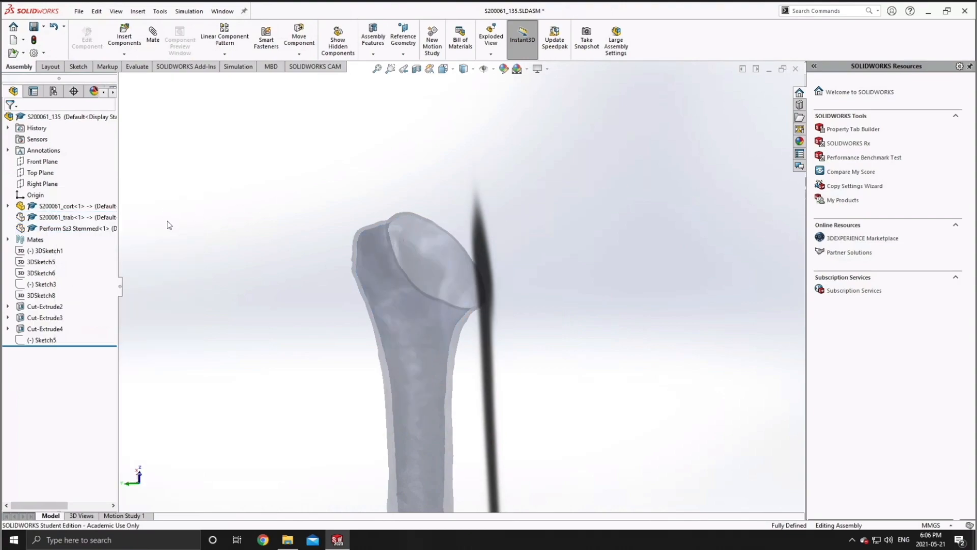
# Make the S200061_cort component opaque again
pyautogui.click(77, 206)
pyautogui.rightClick(77, 207)
pyautogui.click(162, 170)
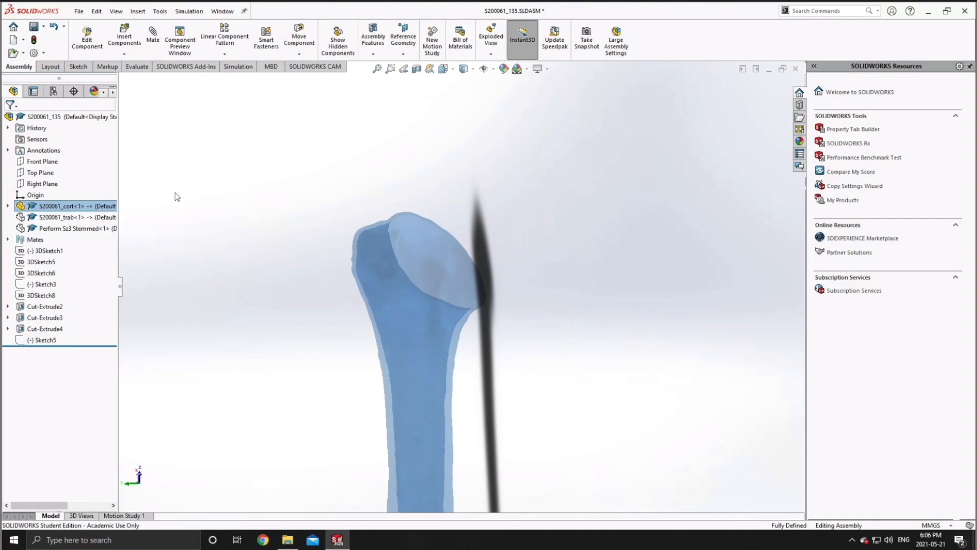
pyautogui.click(166, 106)
# Start saving the visible assembly as S200061_135.STEP in the STEP AP214 format
pyautogui.click(79, 11)
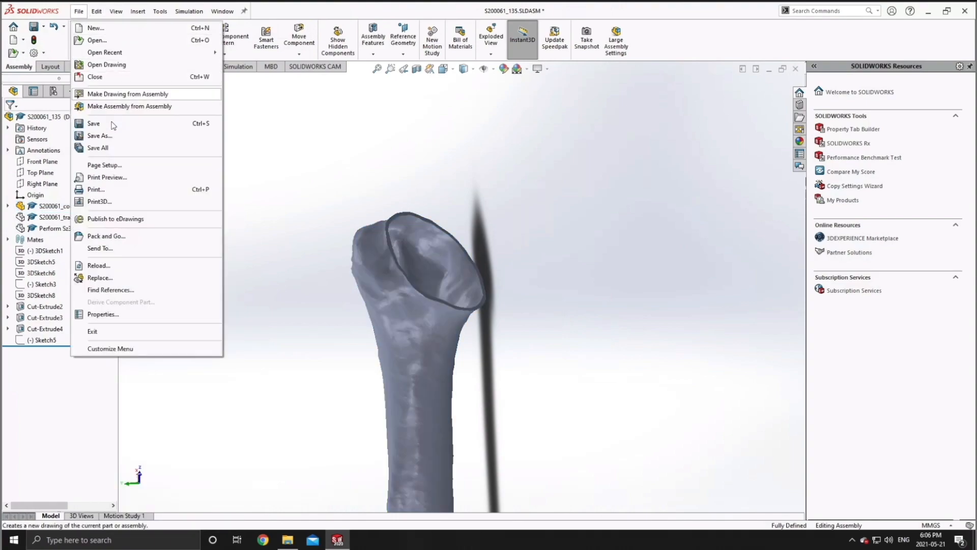
pyautogui.click(100, 136)
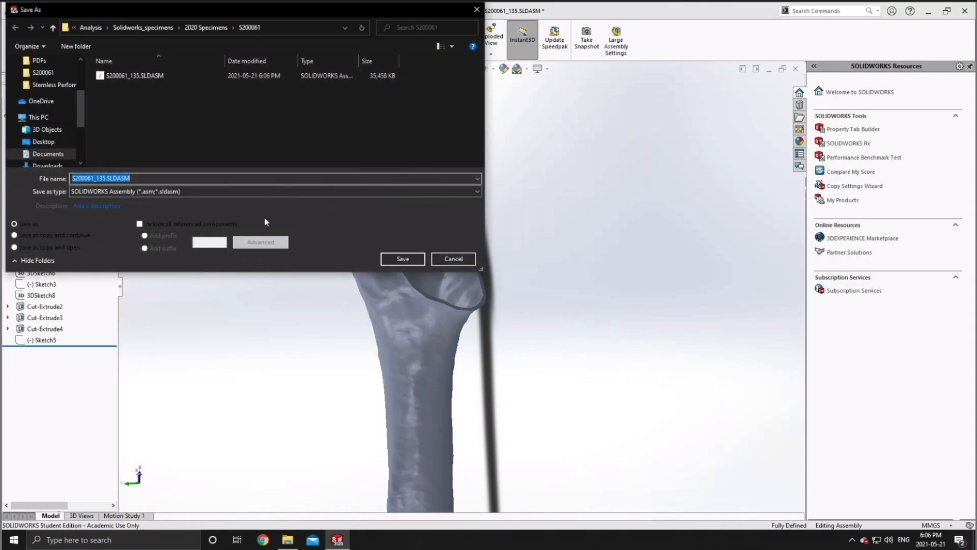
pyautogui.click(166, 193)
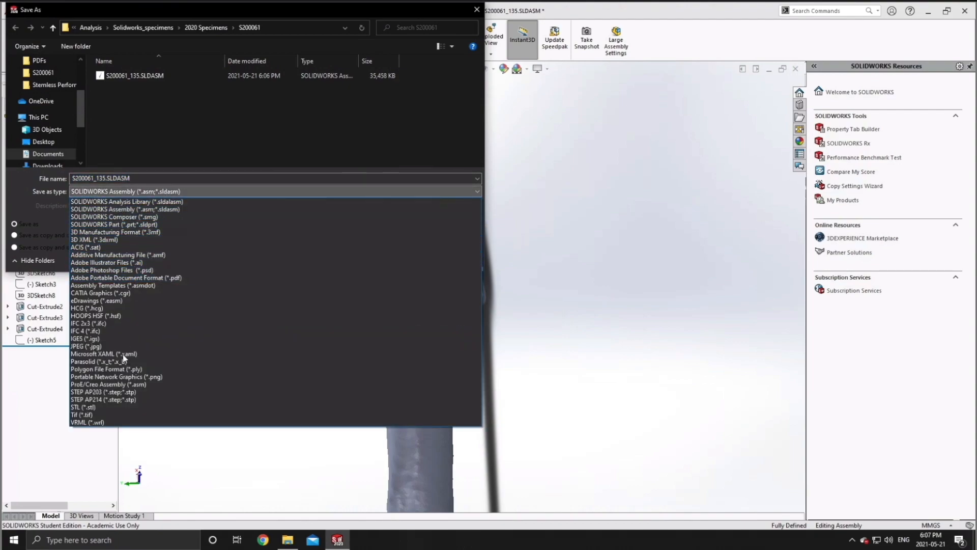
pyautogui.click(122, 399)
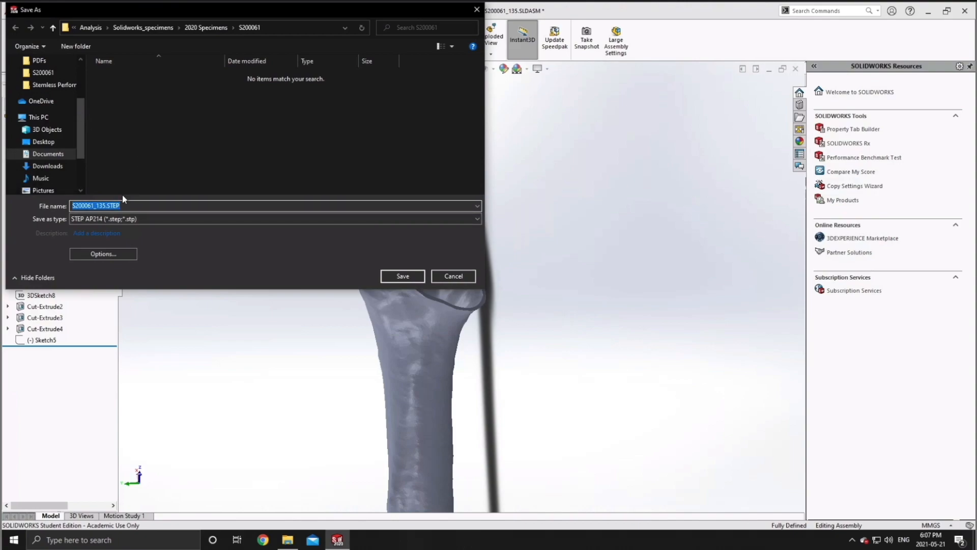
pyautogui.click(105, 206)
# Browse to the S200289PerformN135 folder in automatic-arthroplasty-main and select its Import folder as the save location
pyautogui.click(47, 76)
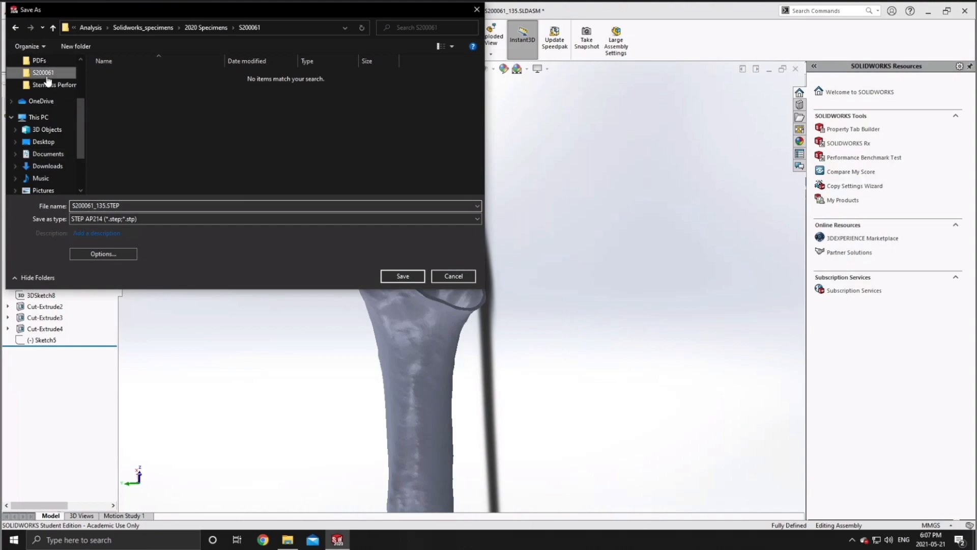
pyautogui.moveTo(80, 114); pyautogui.dragTo(79, 67)
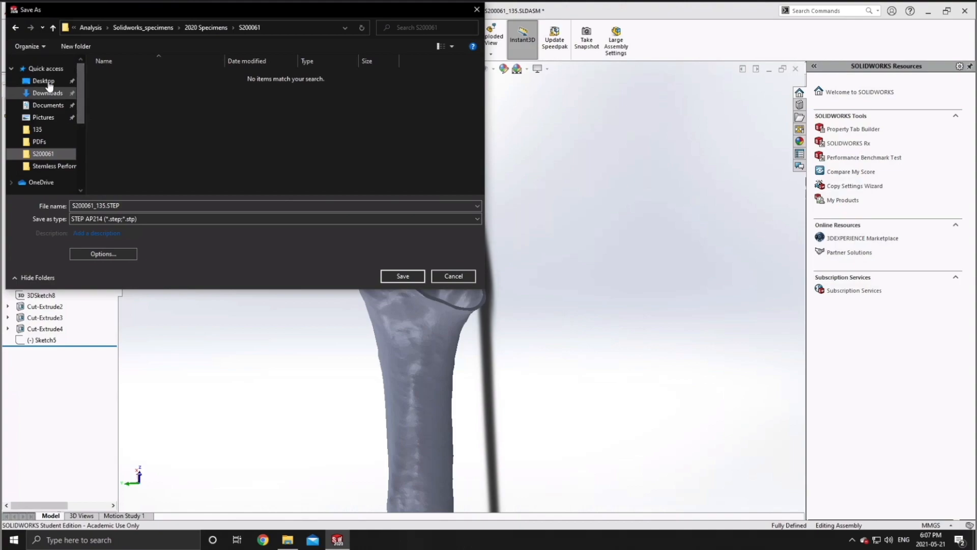
pyautogui.click(48, 82)
pyautogui.doubleClick(148, 118)
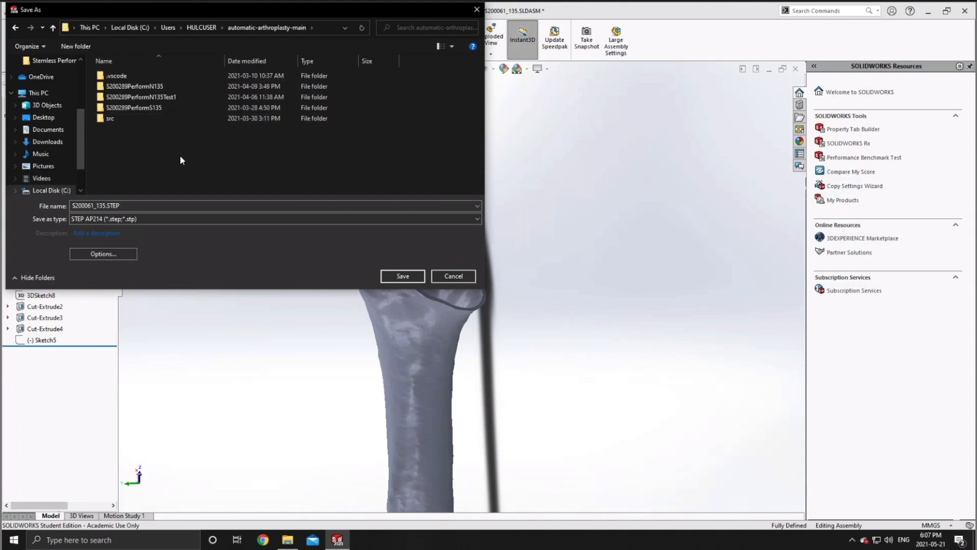
pyautogui.doubleClick(154, 86)
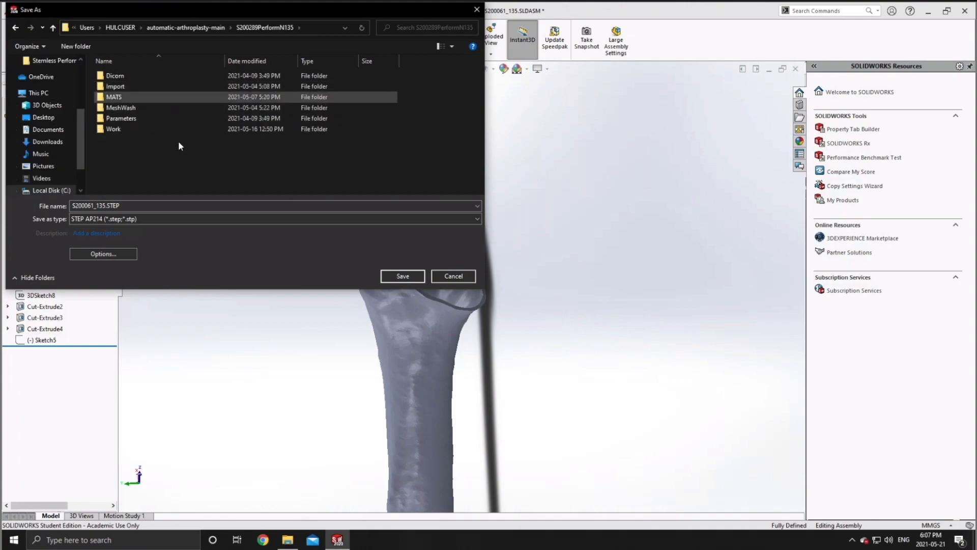
pyautogui.click(138, 87)
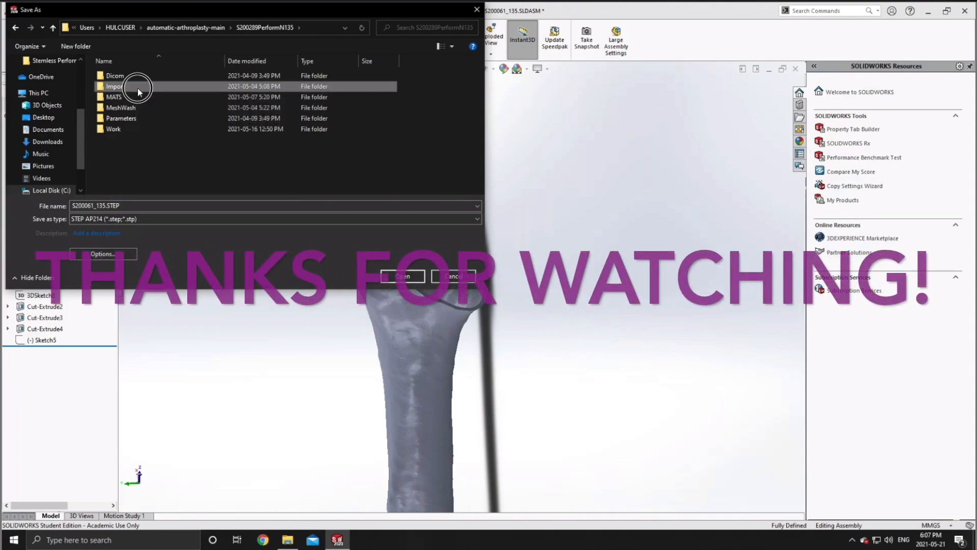